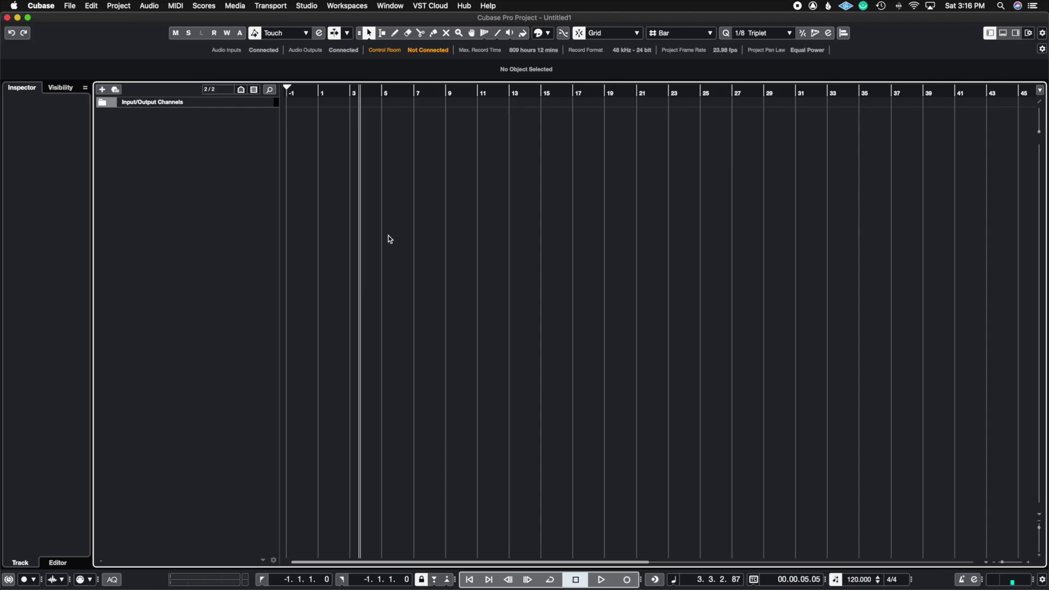
# Add one instrument track that uses Kontakt and is routed to Stereo Out
pyautogui.rightClick(261, 148)
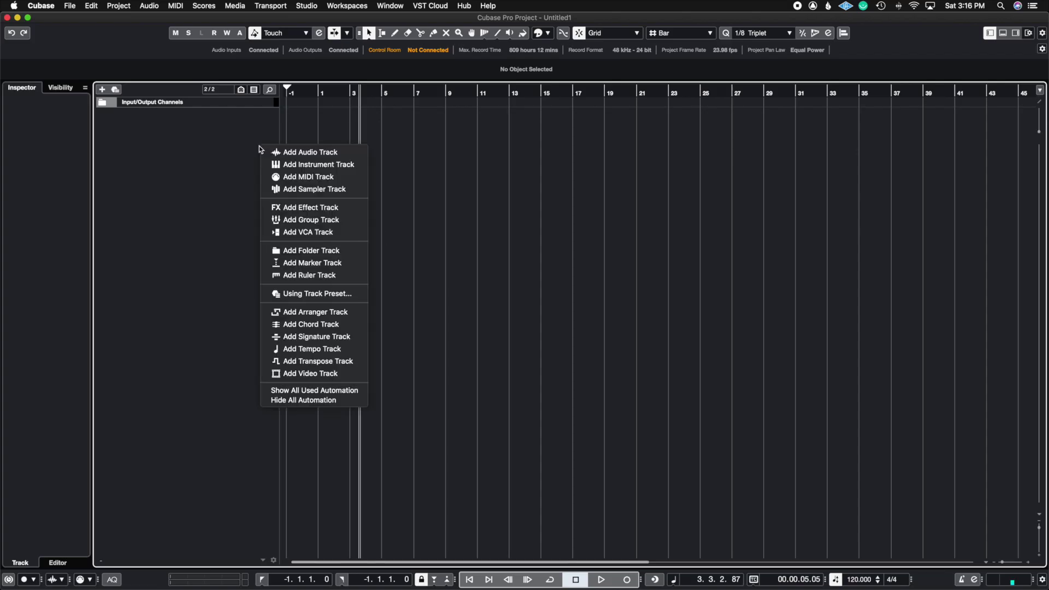
pyautogui.click(278, 163)
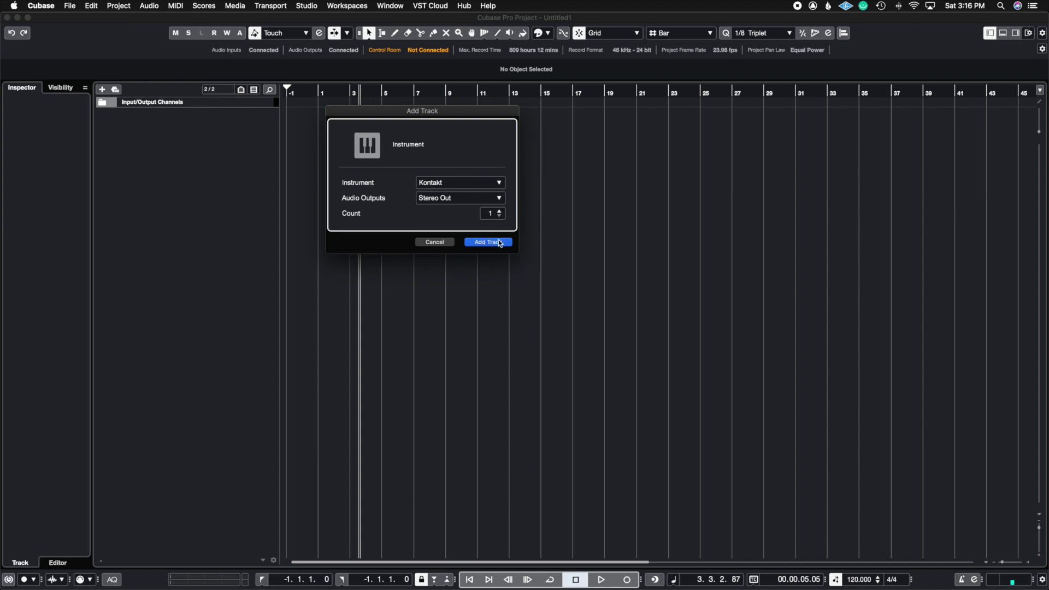
pyautogui.click(488, 241)
# Load Hans Zimmer Timpani.nki from the Hans Zimmer Percussion library into the Kontakt rack
pyautogui.scroll(-10, 429, 323)
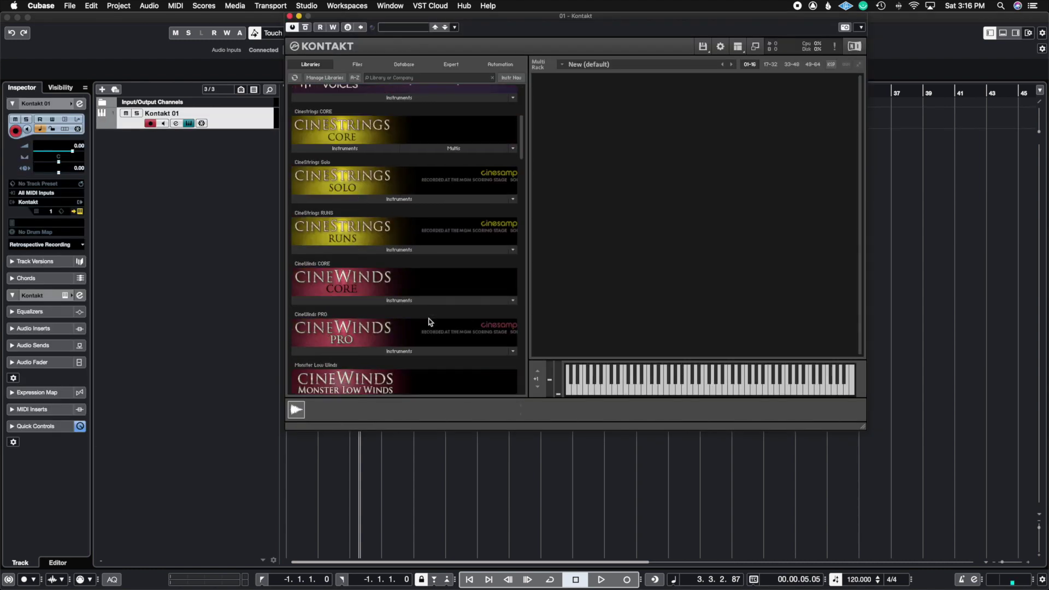
pyautogui.scroll(-20, 429, 323)
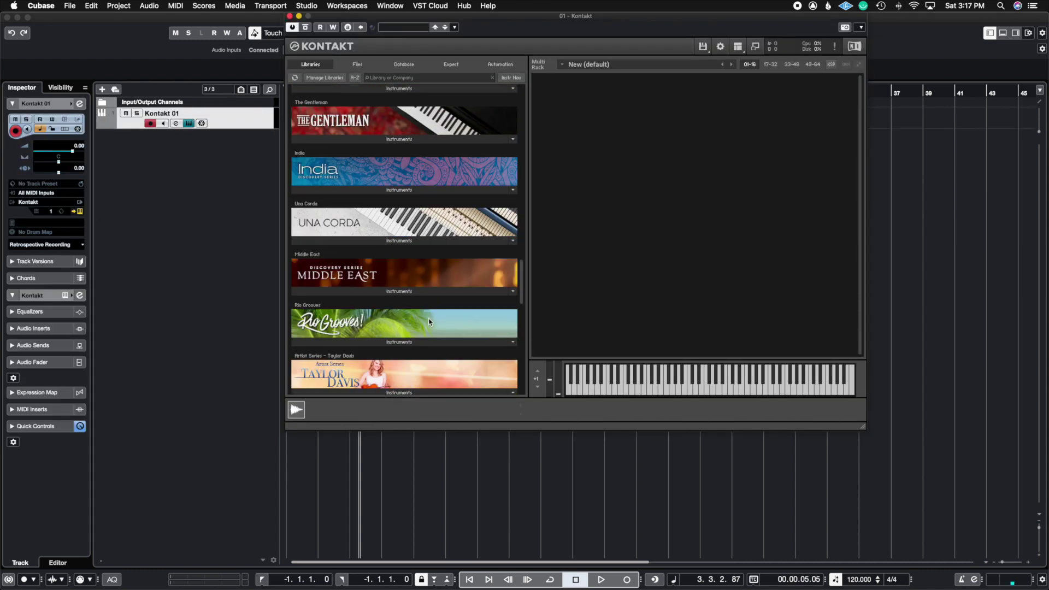
pyautogui.scroll(-6, 429, 322)
pyautogui.click(389, 176)
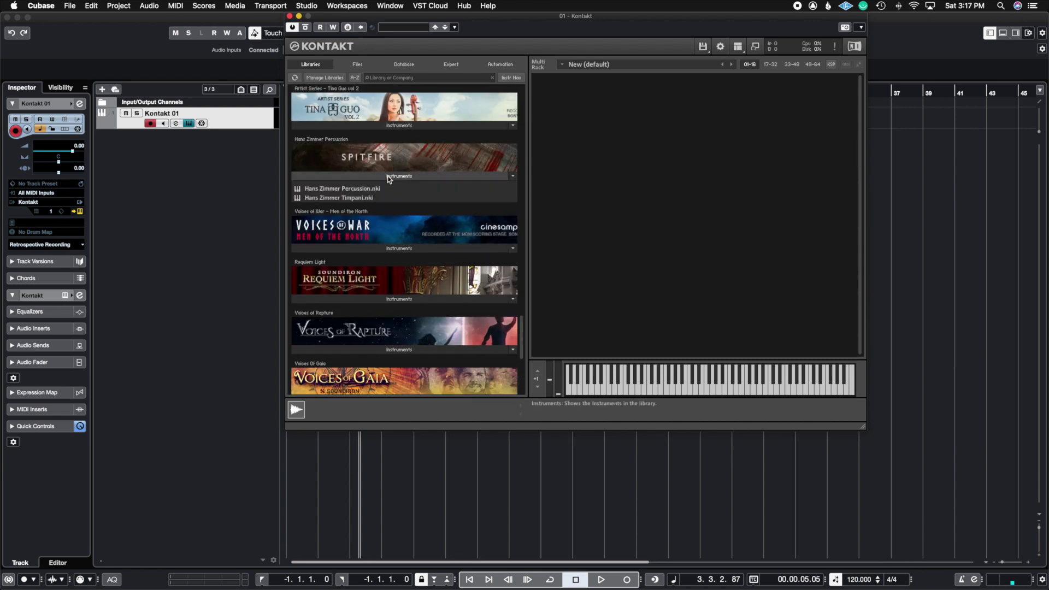
pyautogui.moveTo(341, 197); pyautogui.dragTo(765, 136)
pyautogui.moveTo(517, 15); pyautogui.dragTo(367, 77)
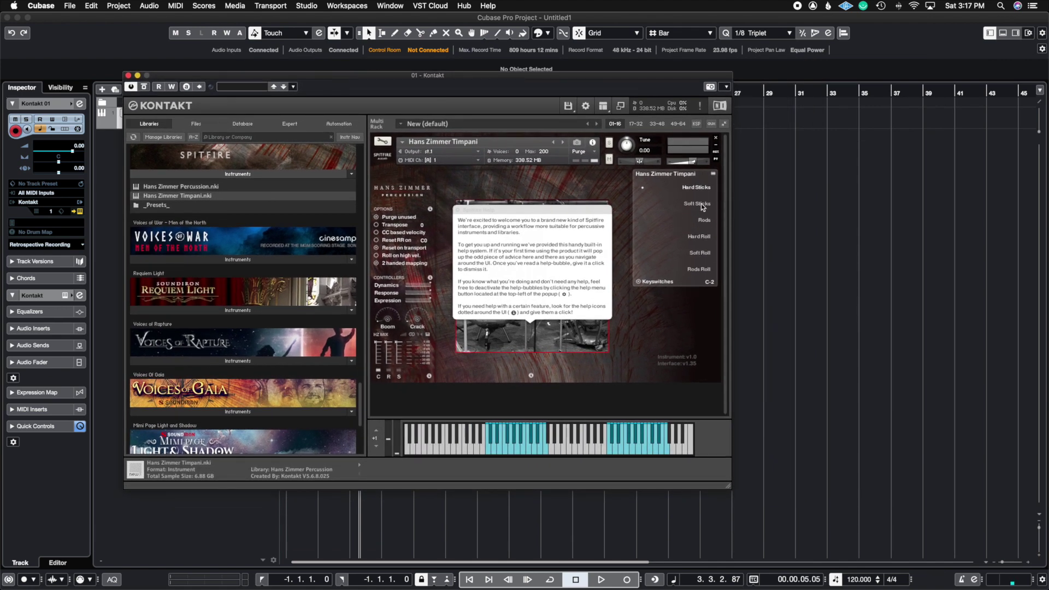
# Set the Hans Zimmer Timpani instrument's keyswitches to start at C0
pyautogui.moveTo(480, 70); pyautogui.dragTo(531, 74)
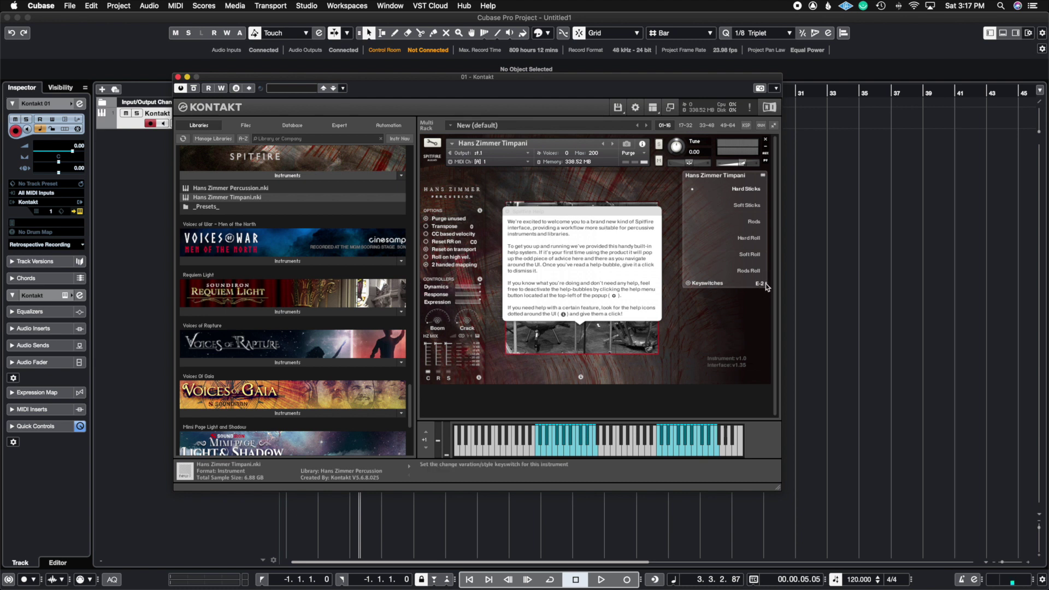
pyautogui.scroll(8, 765, 284)
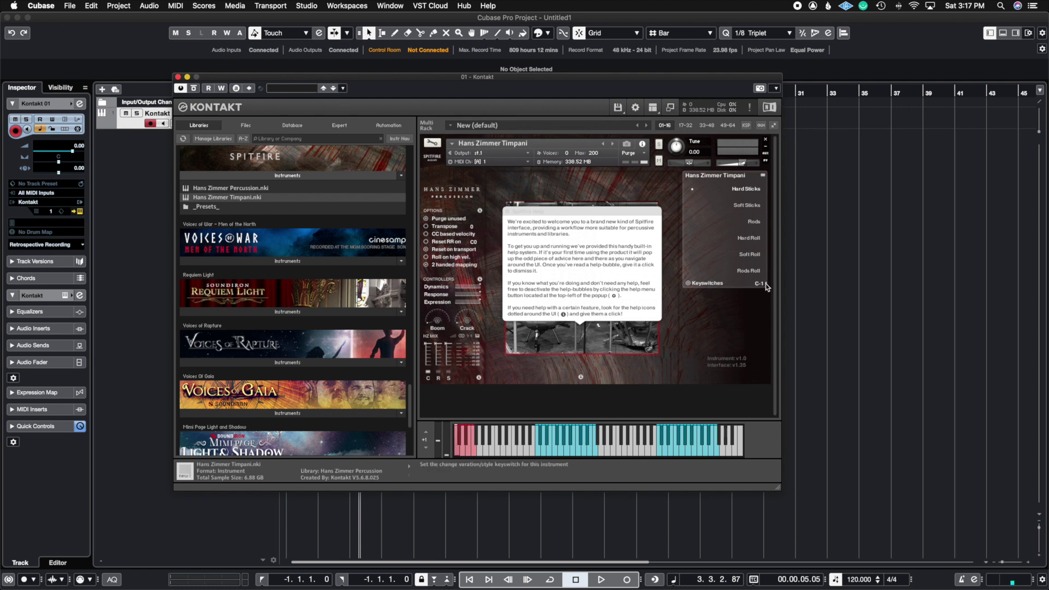
pyautogui.scroll(2, 765, 284)
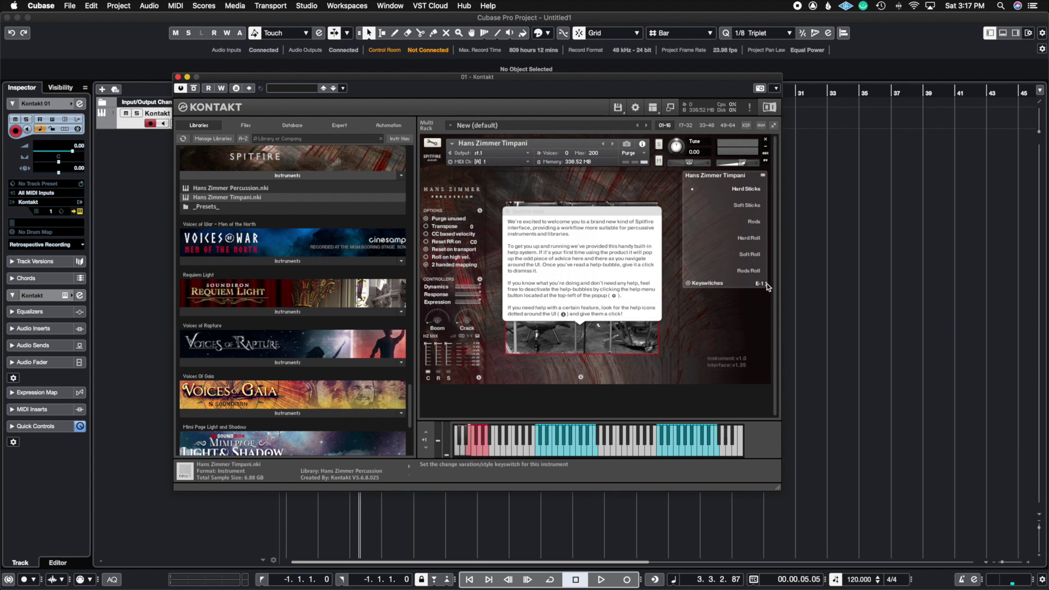
pyautogui.scroll(4, 765, 283)
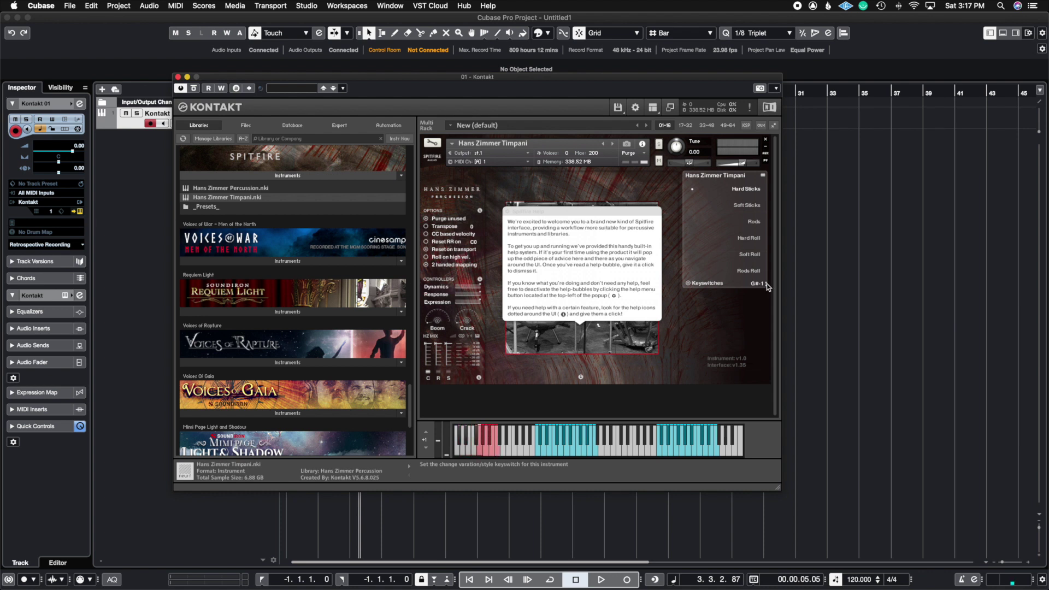
pyautogui.click(766, 284)
pyautogui.scroll(1, 766, 284)
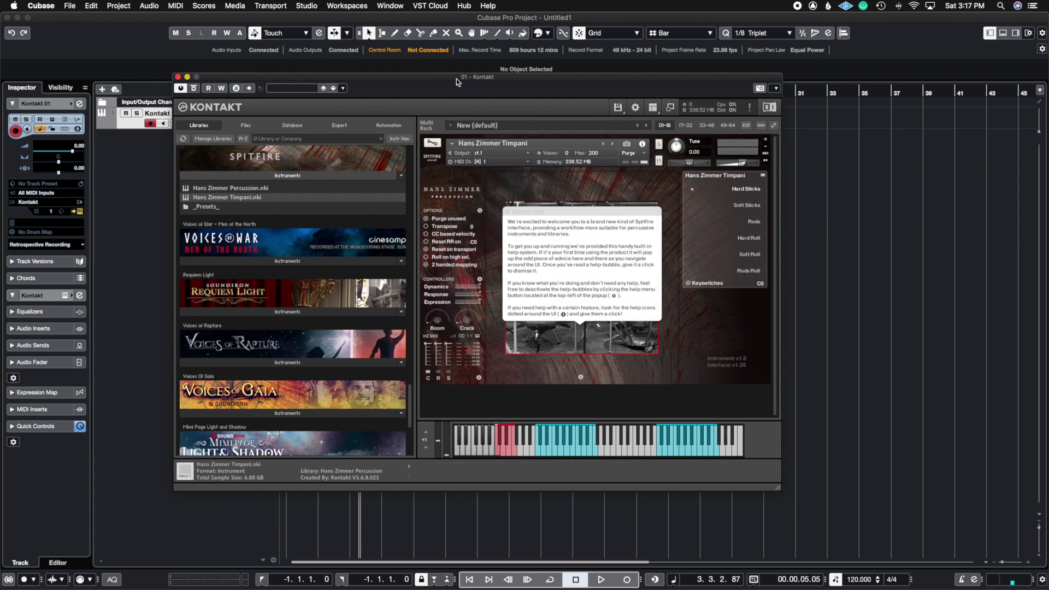
pyautogui.moveTo(456, 81); pyautogui.dragTo(653, 47)
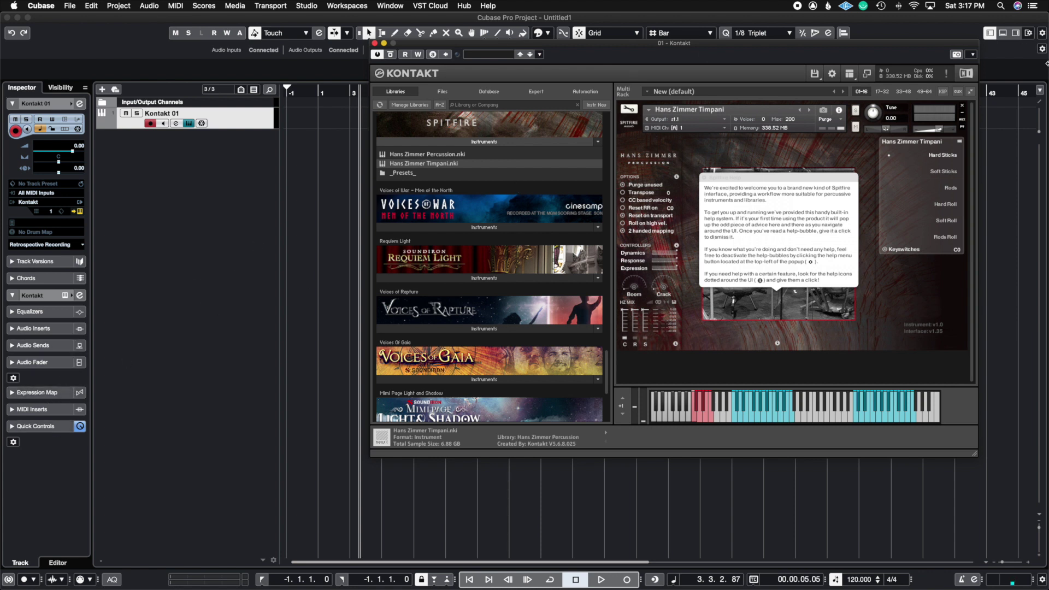
# Show the Expression Map section in the Kontakt 01 track's Inspector and expand it
pyautogui.click(989, 34)
pyautogui.click(989, 34)
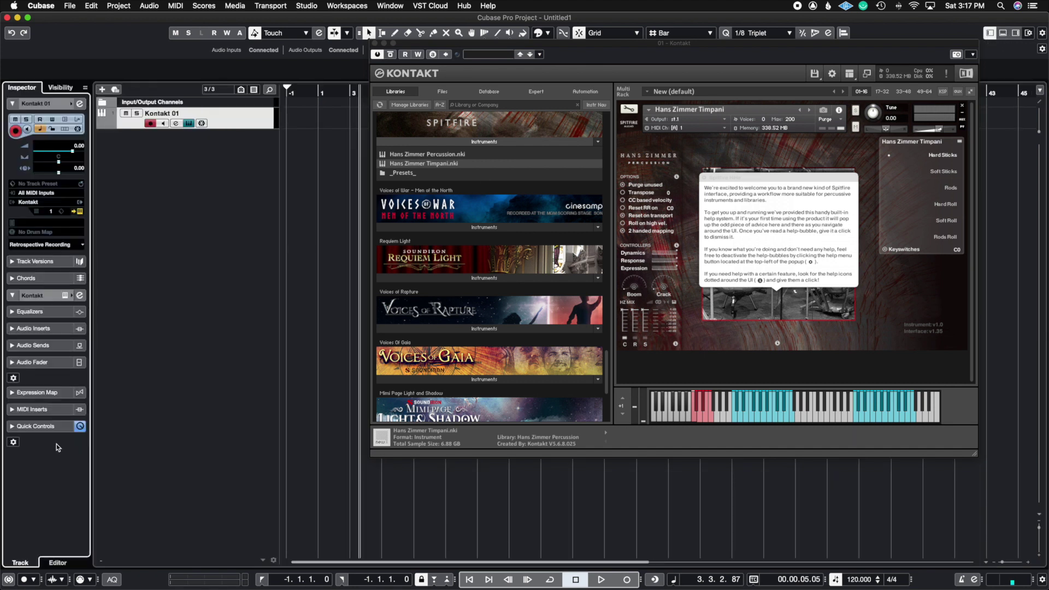
pyautogui.rightClick(18, 446)
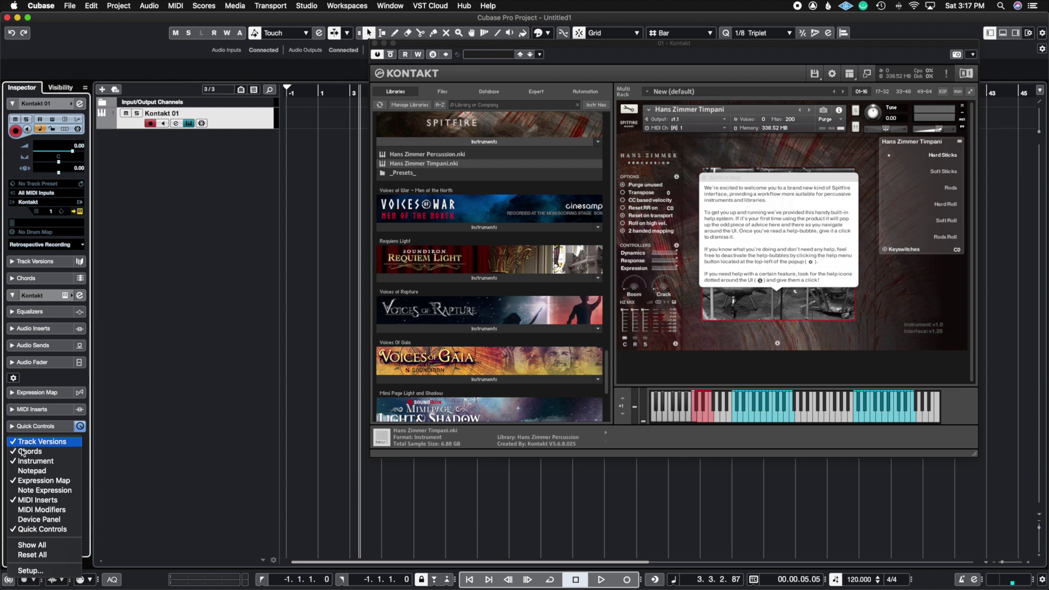
pyautogui.click(21, 481)
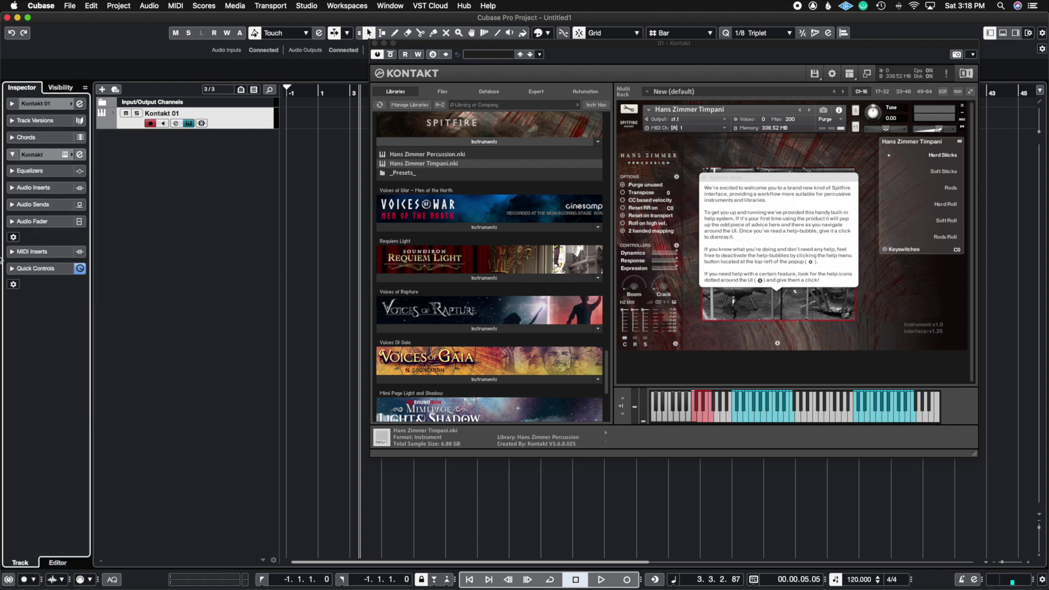
pyautogui.rightClick(14, 279)
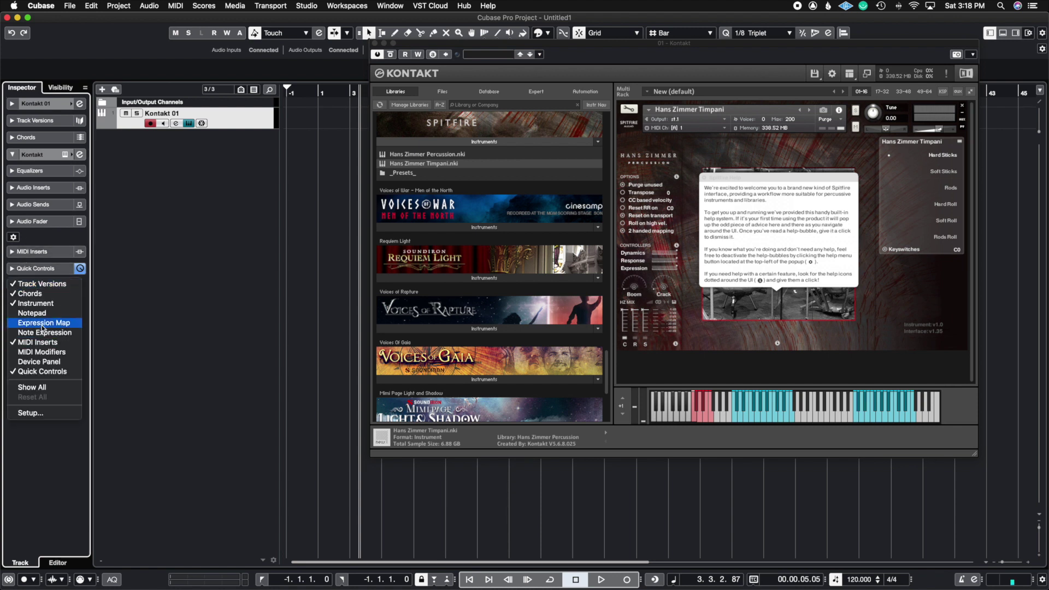
pyautogui.click(42, 325)
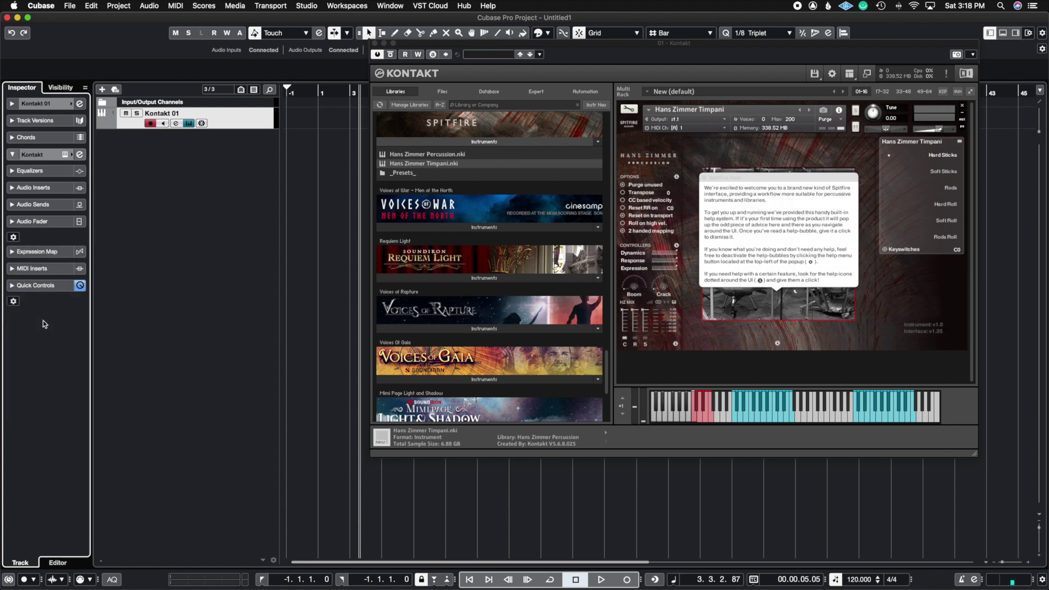
pyautogui.click(13, 252)
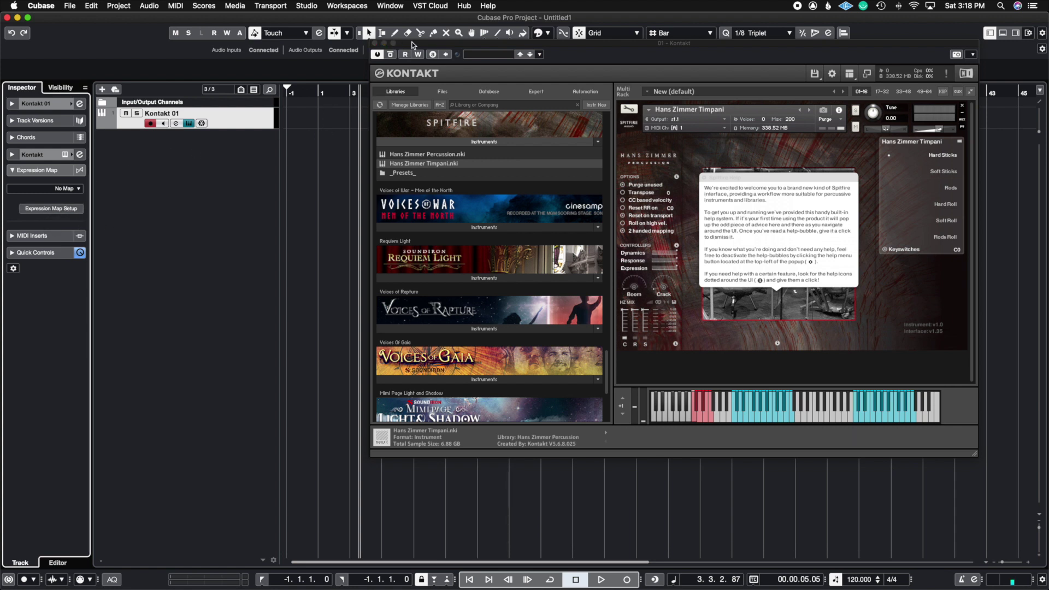
# Draw a four-bar MIDI part from bar 1 to bar 5 on the Kontakt 01 track and open it in an enlarged lower-zone editor
pyautogui.moveTo(412, 44); pyautogui.dragTo(522, 119)
pyautogui.press('8')
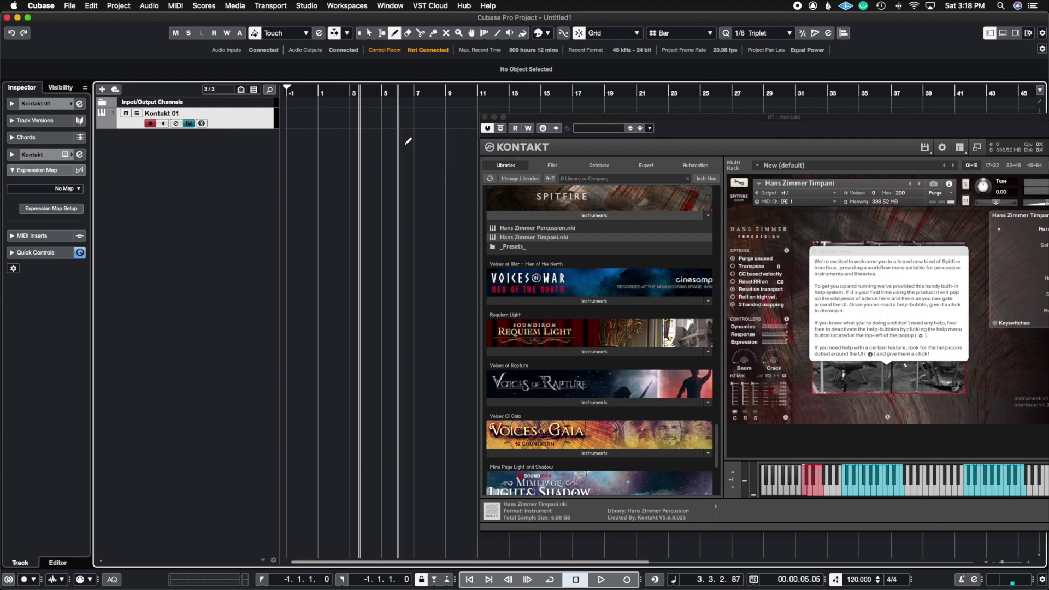
pyautogui.moveTo(320, 116); pyautogui.dragTo(381, 121)
pyautogui.rightClick(361, 137)
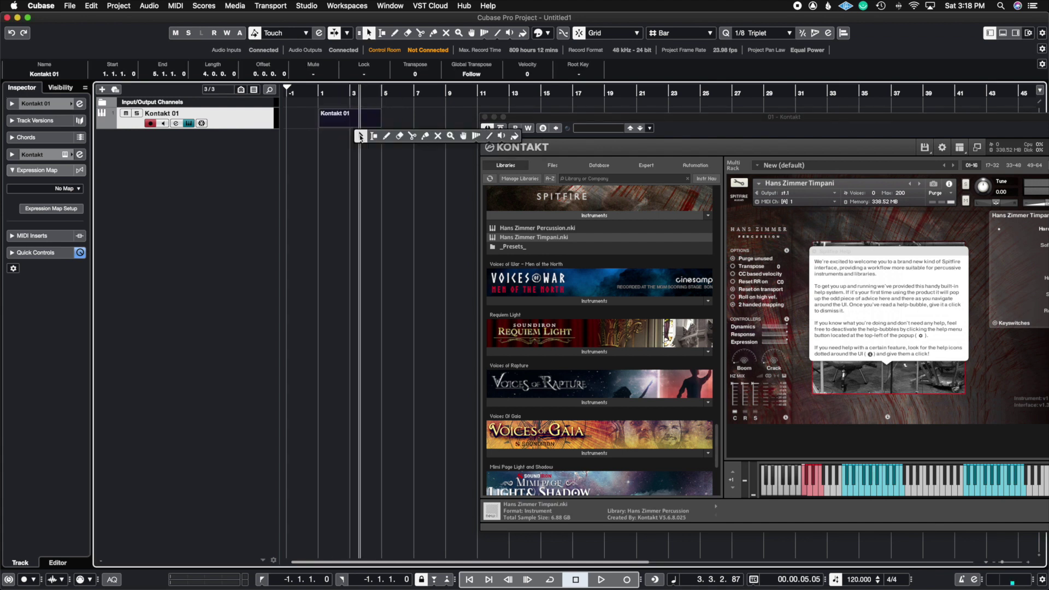
pyautogui.click(361, 136)
pyautogui.doubleClick(344, 120)
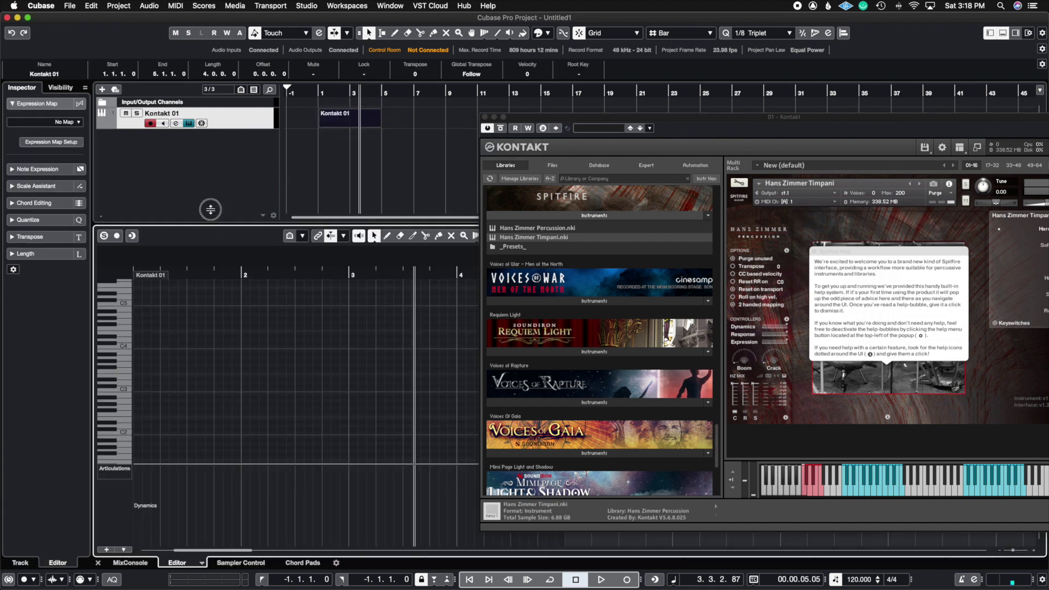
pyautogui.moveTo(211, 209); pyautogui.dragTo(209, 163)
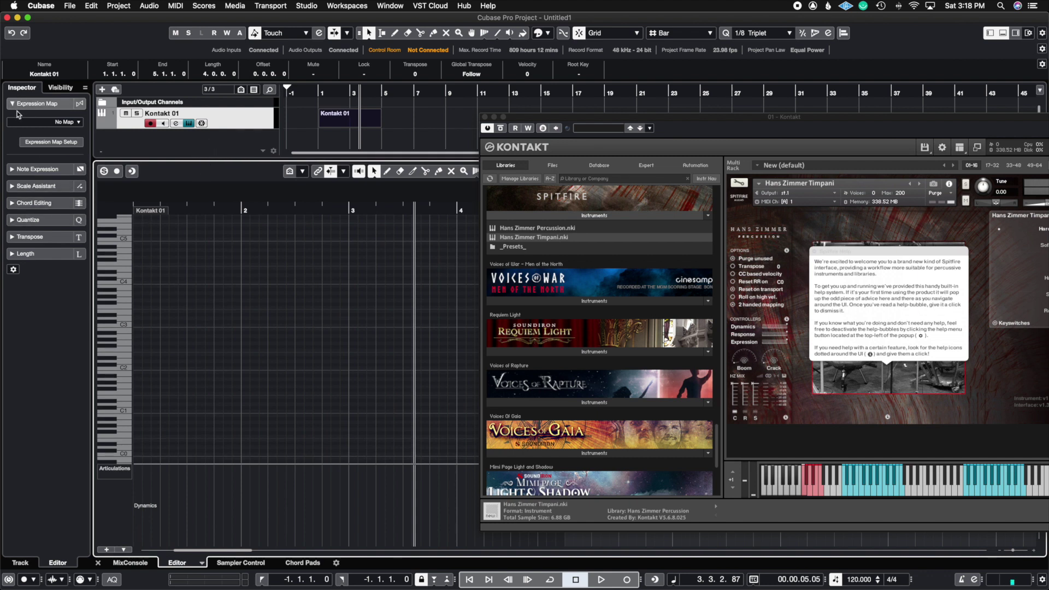
# Create an expression map named HZ Timpani in the Expression Map Setup, keeping Kontakt's articulation list in view
pyautogui.click(62, 142)
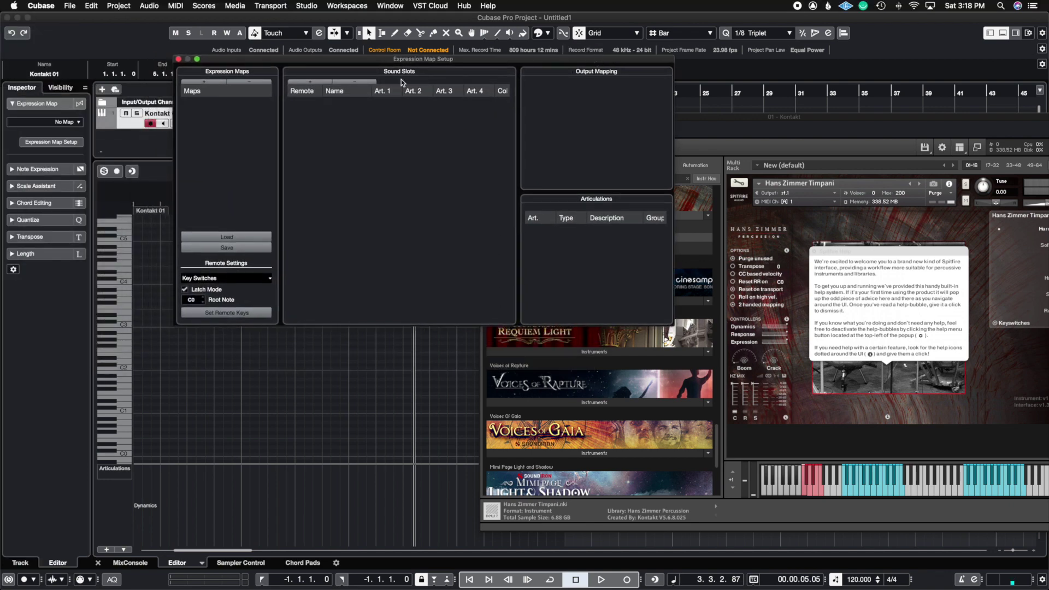
pyautogui.moveTo(391, 61); pyautogui.dragTo(346, 60)
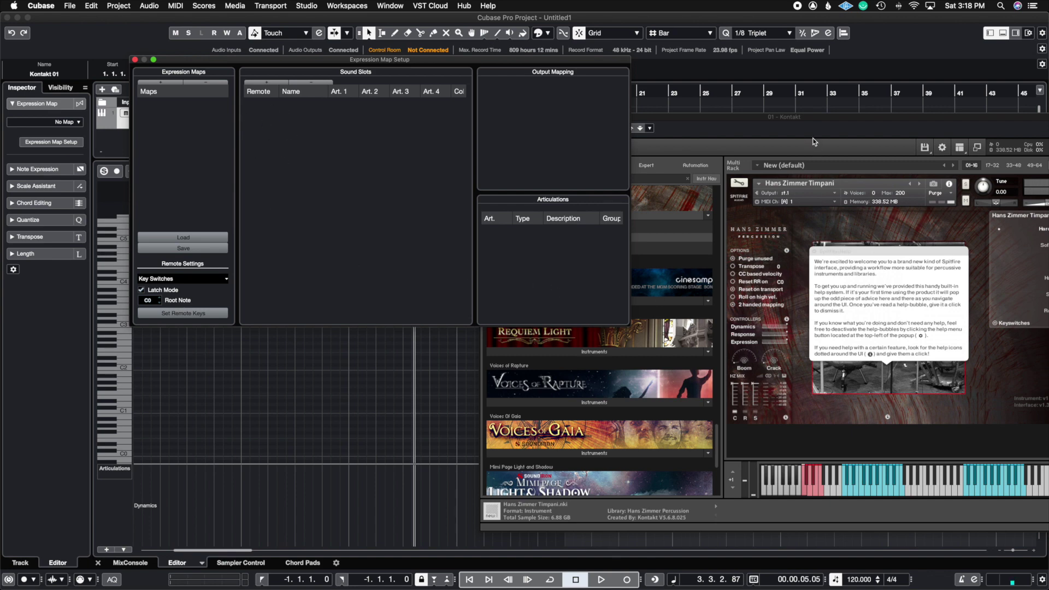
pyautogui.moveTo(807, 117); pyautogui.dragTo(765, 109)
pyautogui.click(314, 60)
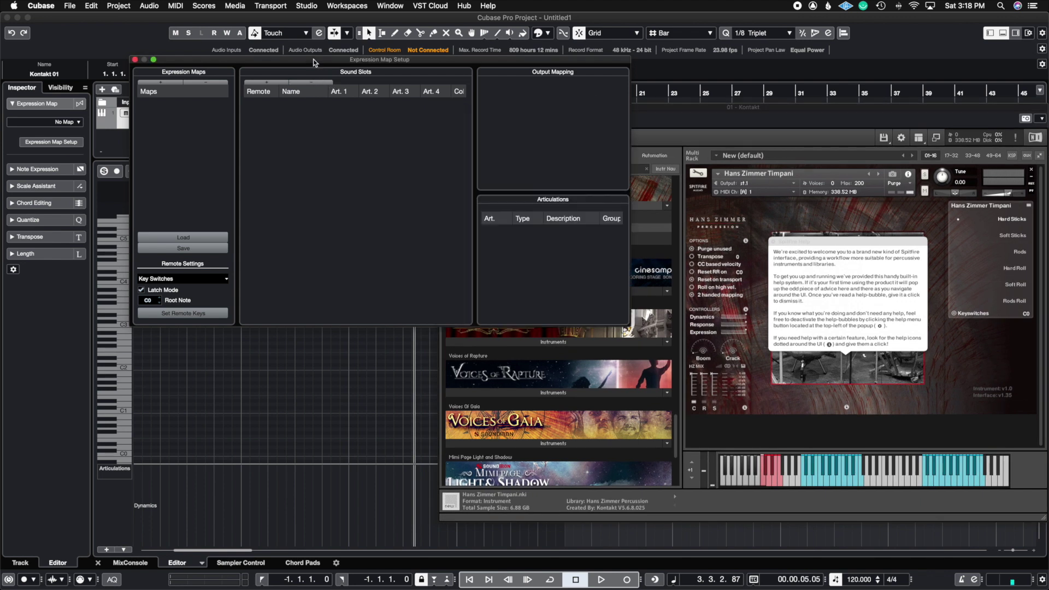
pyautogui.click(161, 80)
pyautogui.doubleClick(152, 106)
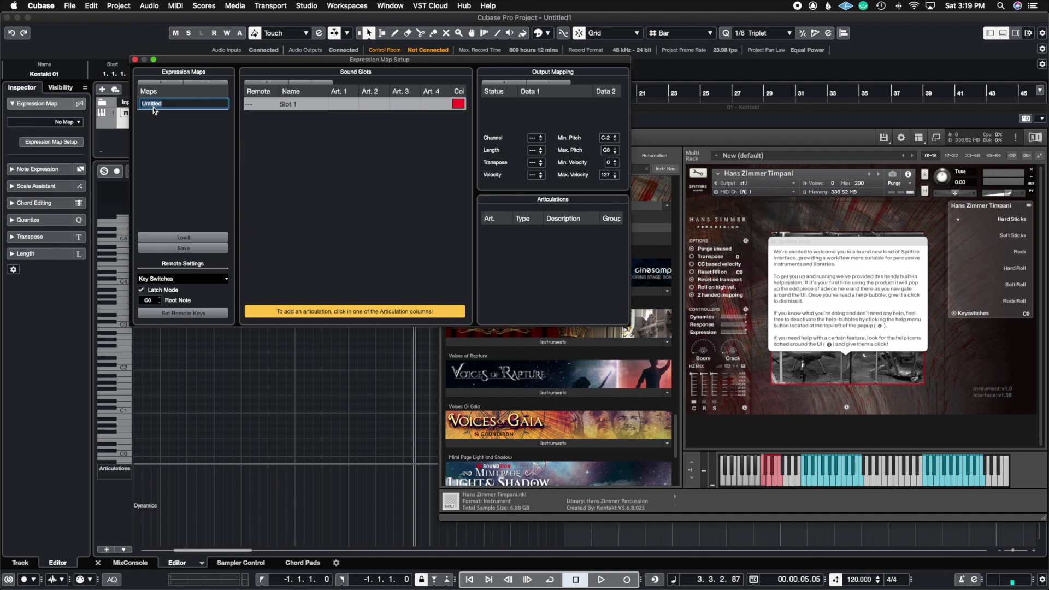
pyautogui.write('HZ Timpani')
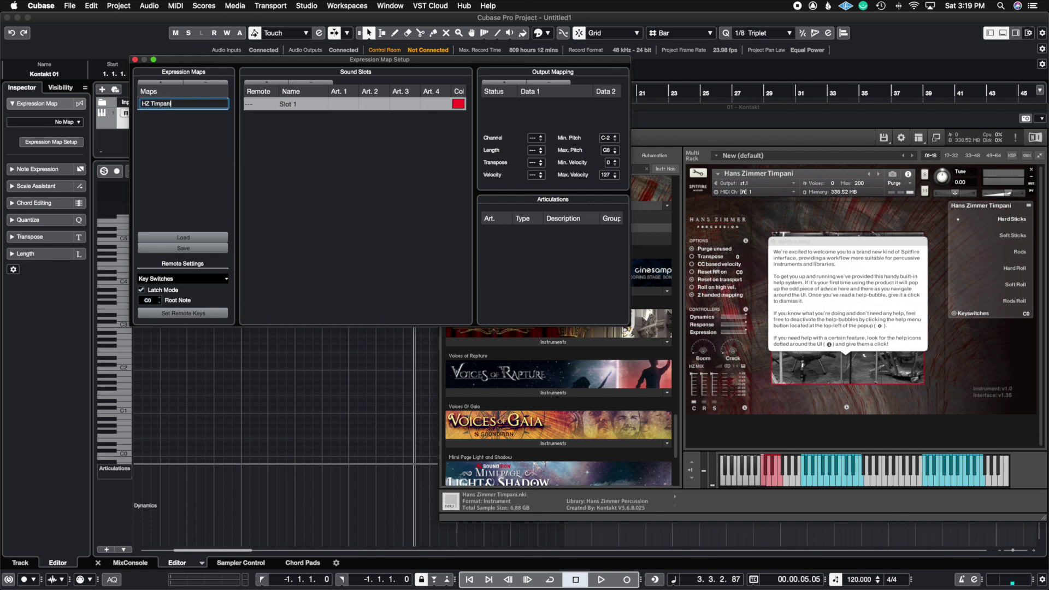
pyautogui.press('Return')
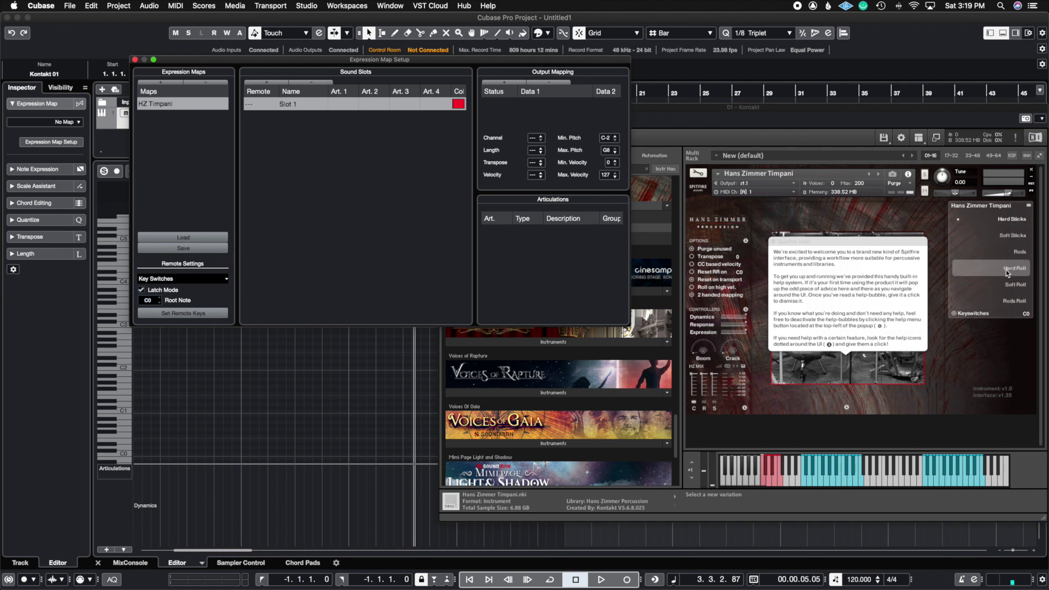
# Add five more sound slots to the HZ Timpani map, one for each remaining timpani articulation
pyautogui.click(270, 82)
pyautogui.click(270, 83)
pyautogui.click(271, 83)
pyautogui.click(270, 82)
pyautogui.click(270, 82)
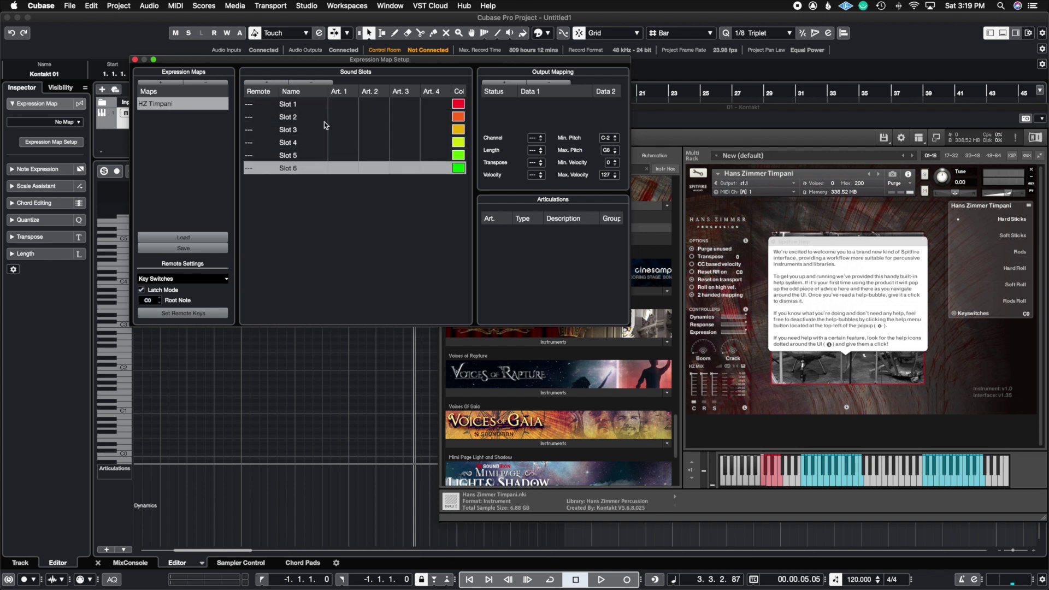
# Assign remote keys to all six sound slots with chromatic mapping starting at C0
pyautogui.click(252, 106)
pyautogui.doubleClick(251, 106)
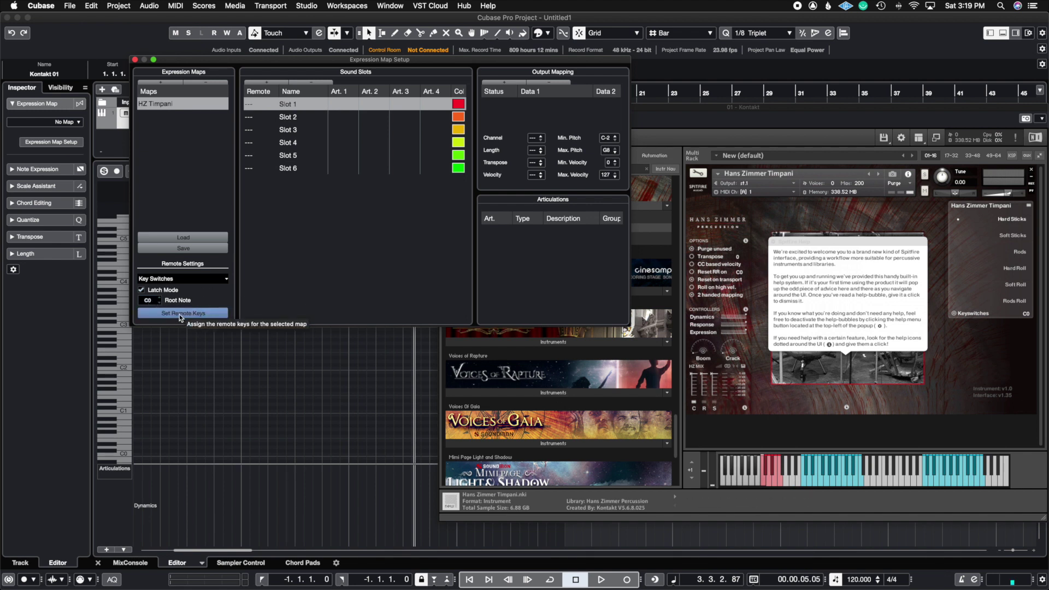
pyautogui.click(179, 313)
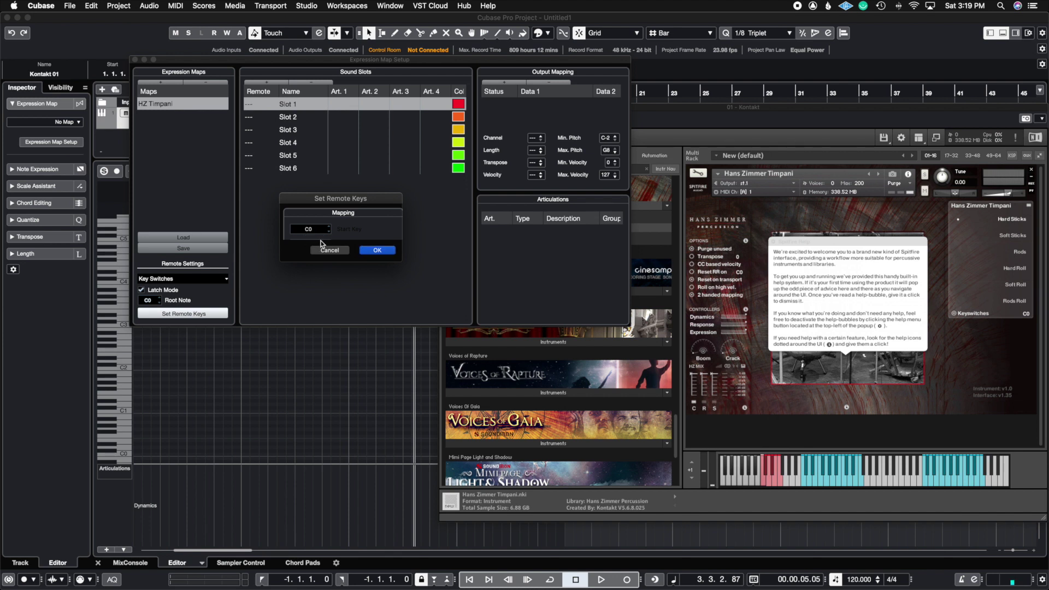
pyautogui.click(304, 243)
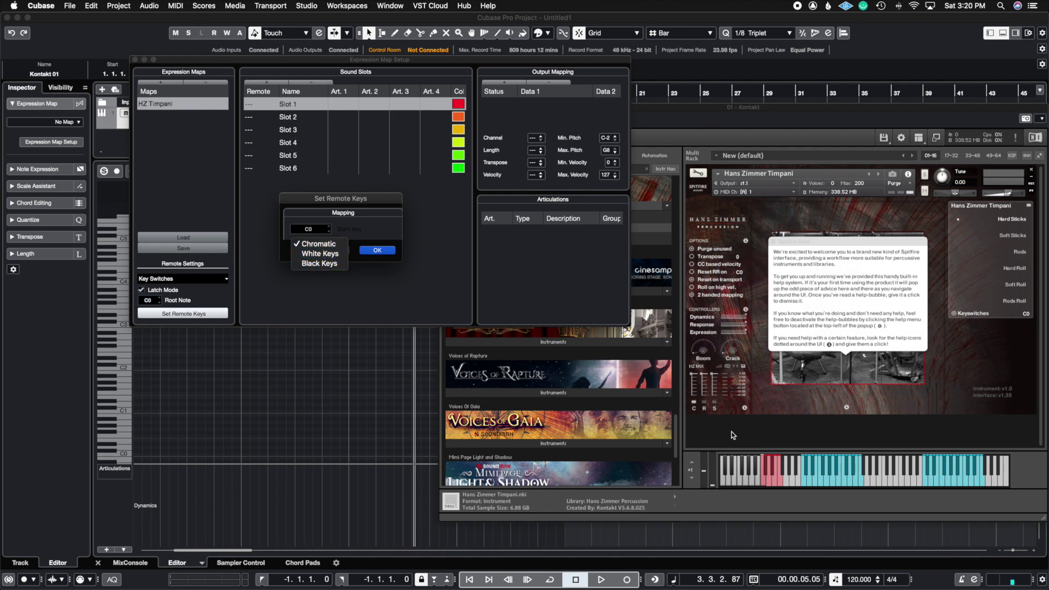
pyautogui.click(764, 477)
pyautogui.click(384, 251)
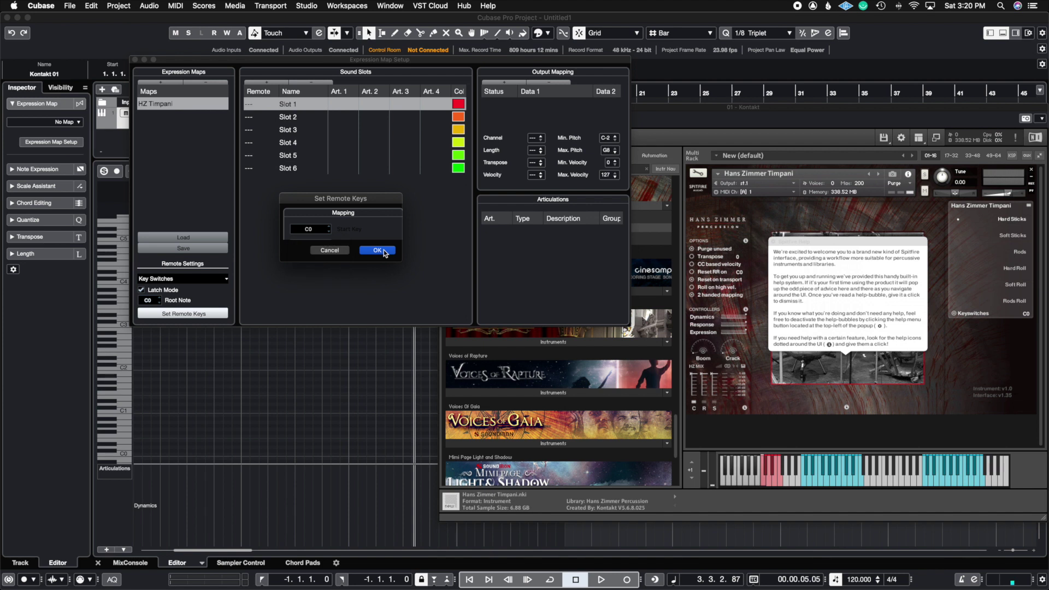
pyautogui.click(377, 250)
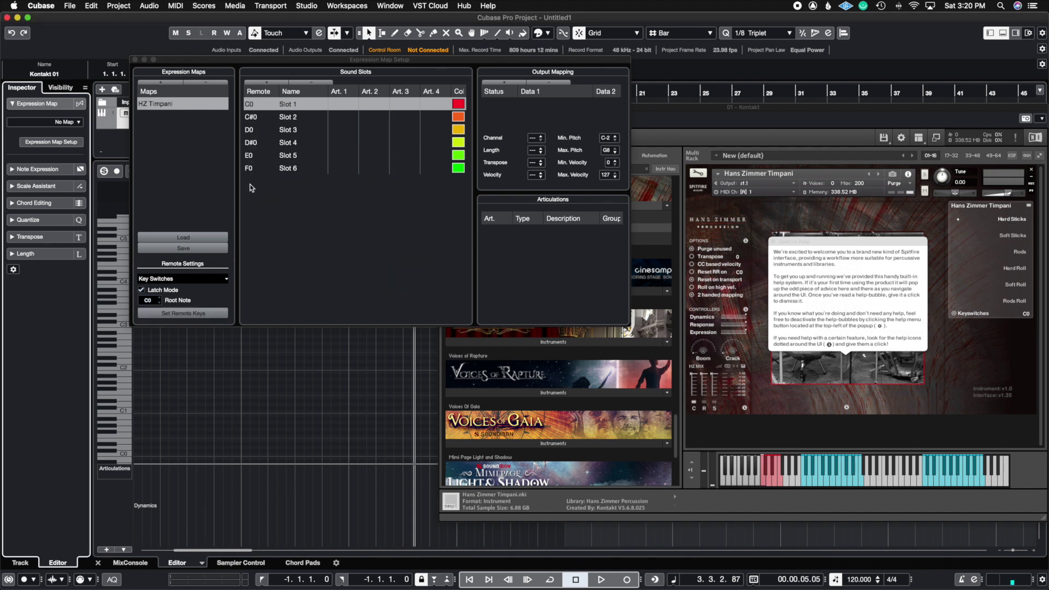
# Rename the first three sound slots of the HZ Timpani map to HS, SS and Rods
pyautogui.doubleClick(295, 103)
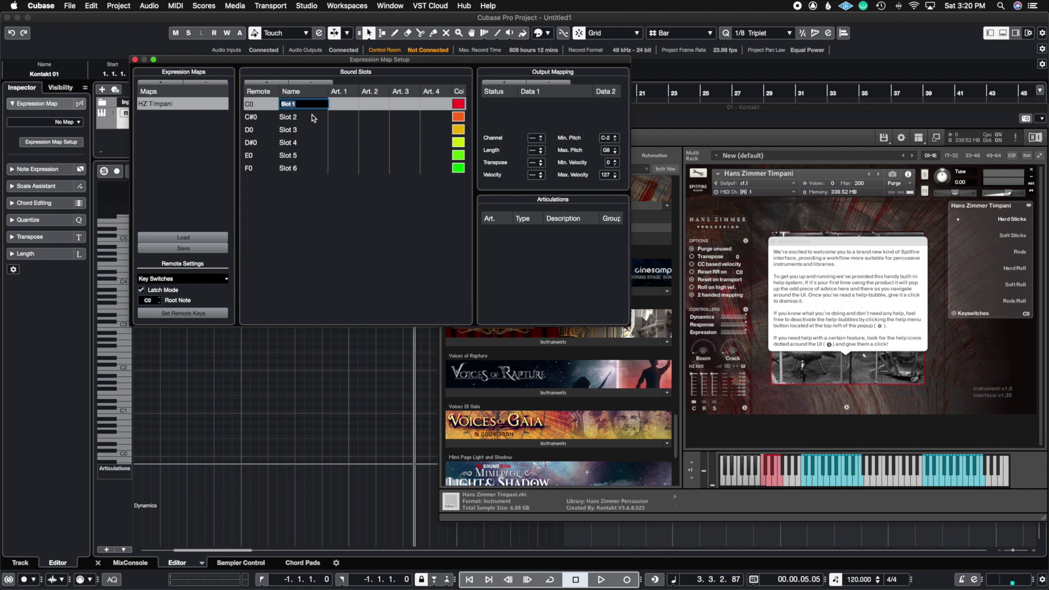
pyautogui.write('HS')
pyautogui.click(295, 117)
pyautogui.doubleClick(295, 117)
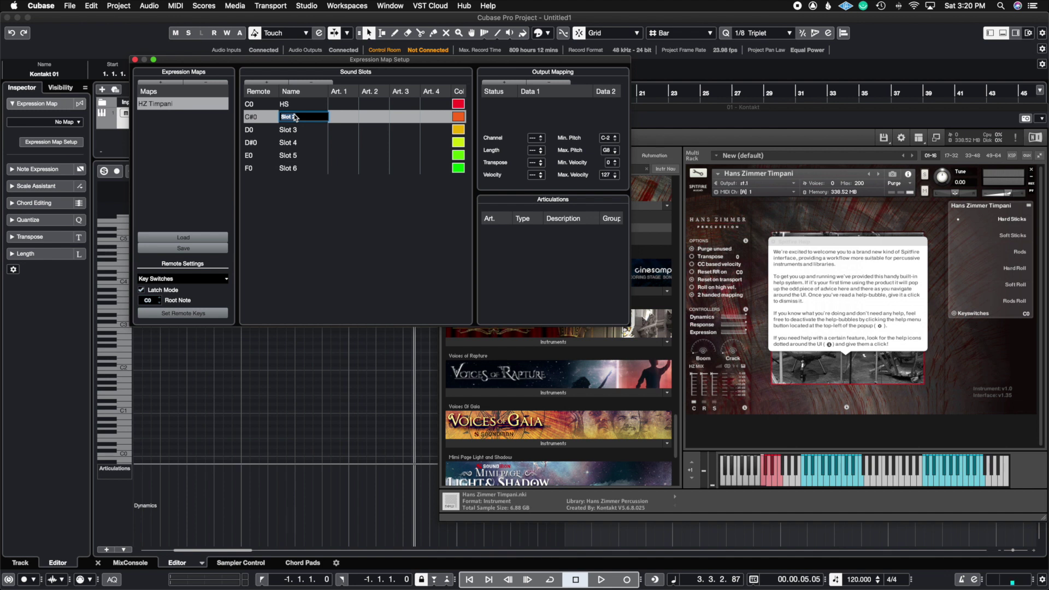
pyautogui.write('SS')
pyautogui.doubleClick(300, 129)
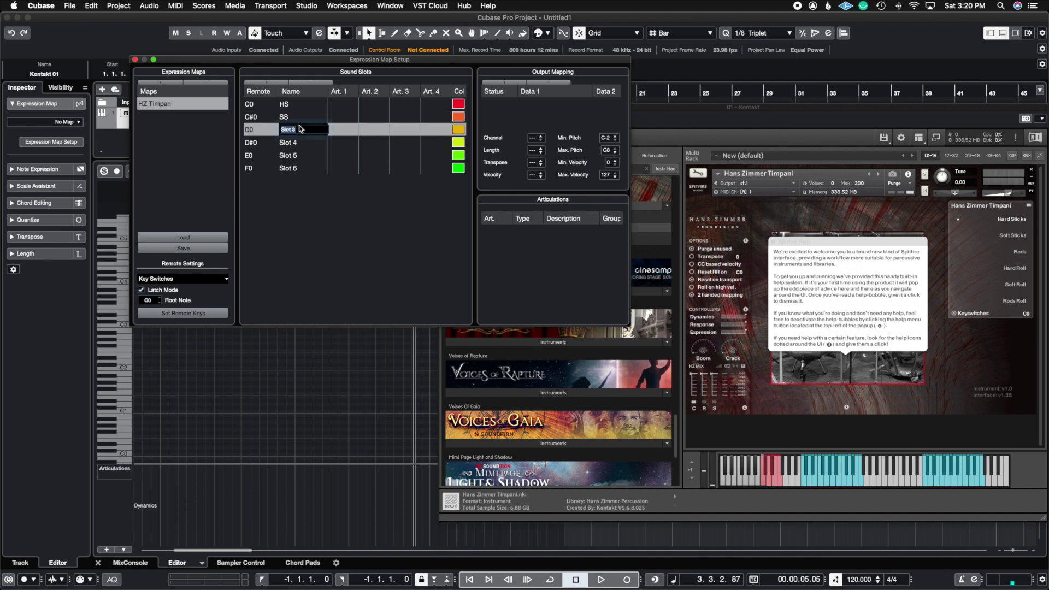
pyautogui.write('Rods')
pyautogui.press('Return')
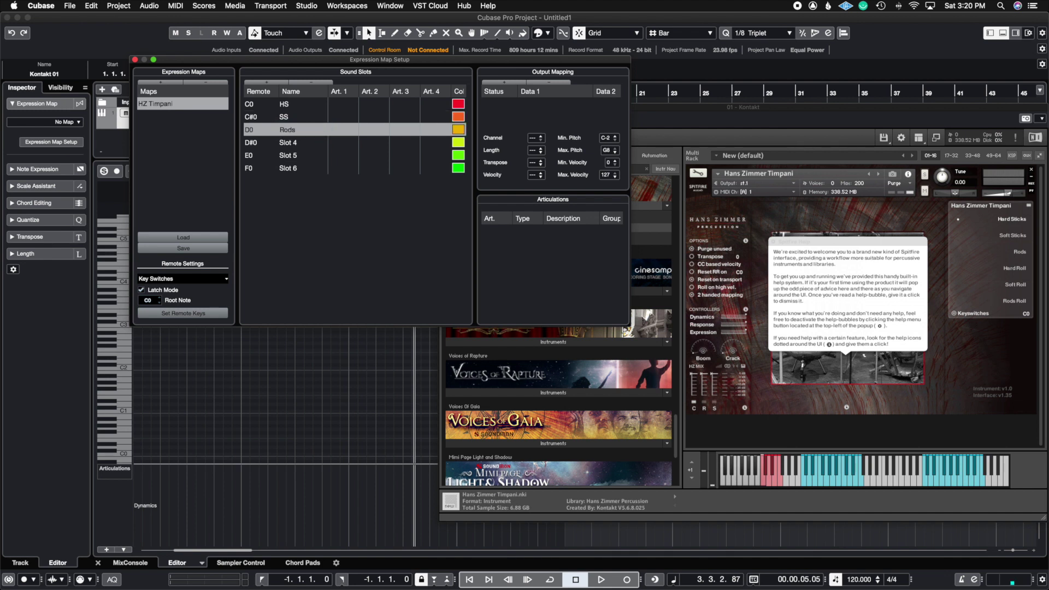
# Rename sound slots 4, 5 and 6 to HR, SR and RR
pyautogui.doubleClick(292, 143)
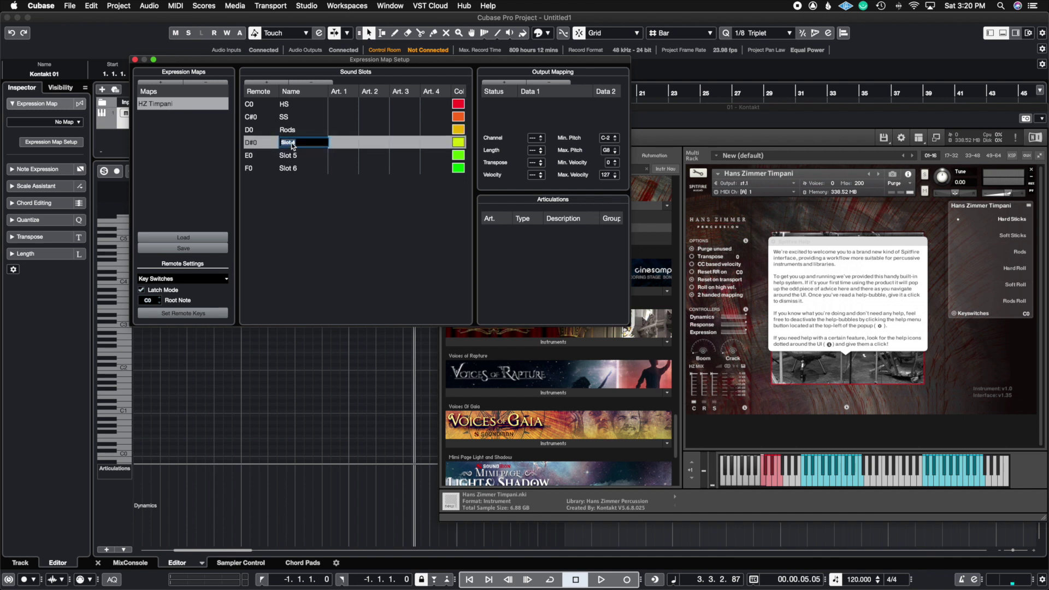
pyautogui.write('HR')
pyautogui.click(289, 157)
pyautogui.doubleClick(290, 156)
pyautogui.write('S')
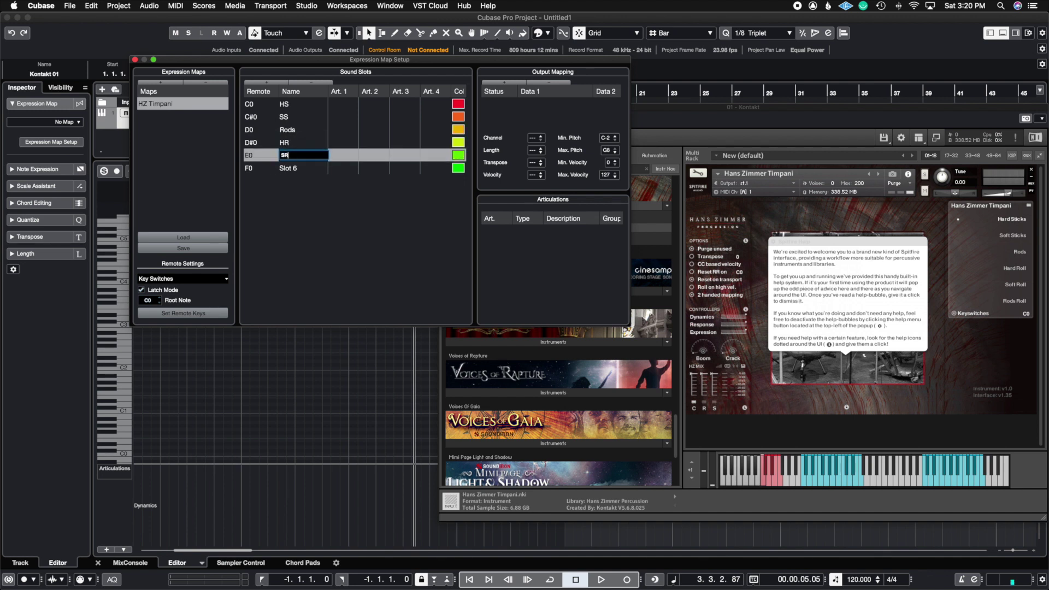
pyautogui.write('R')
pyautogui.doubleClick(295, 170)
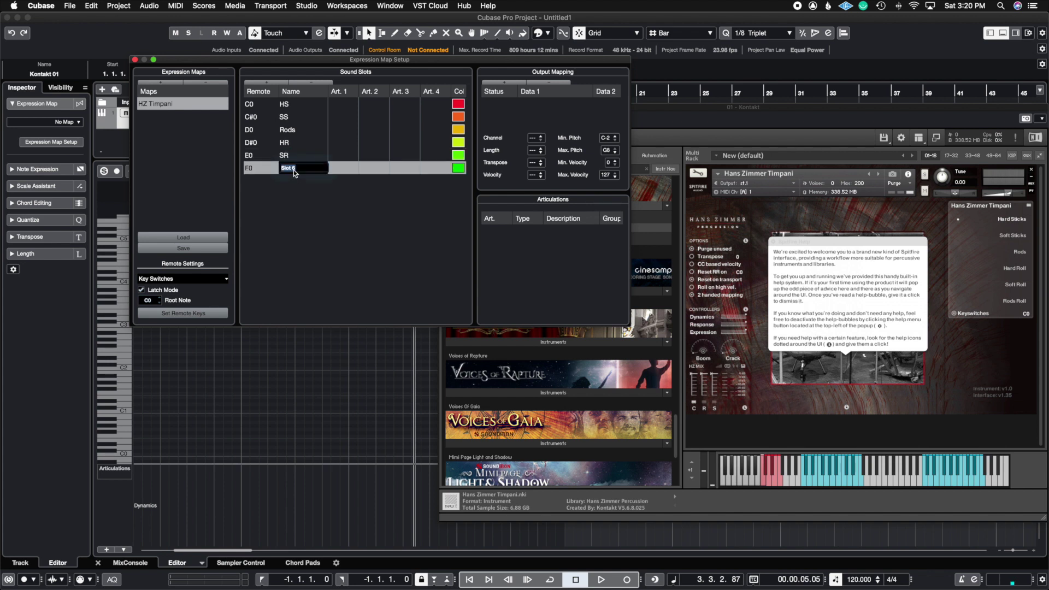
pyautogui.write('RR')
pyautogui.press('Return')
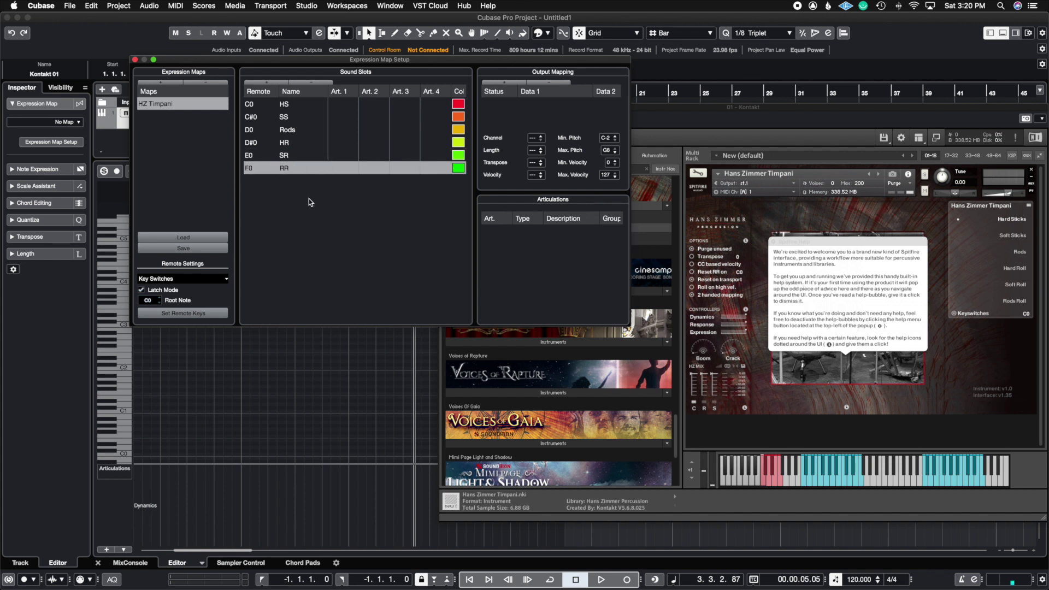
# Add a Note-On output mapping to the HS slot and set its note to C0
pyautogui.click(290, 104)
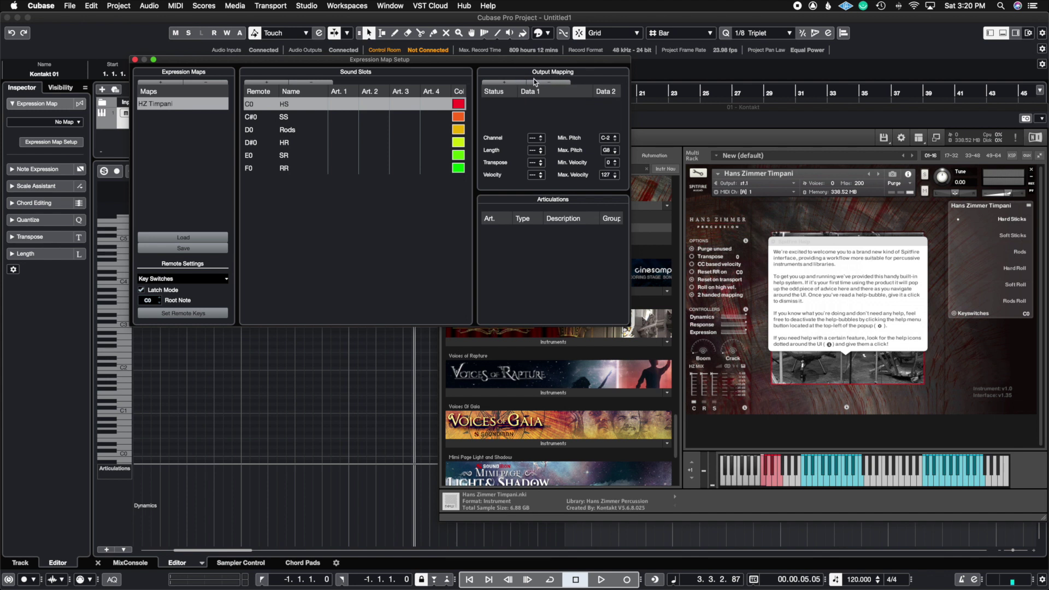
pyautogui.click(511, 82)
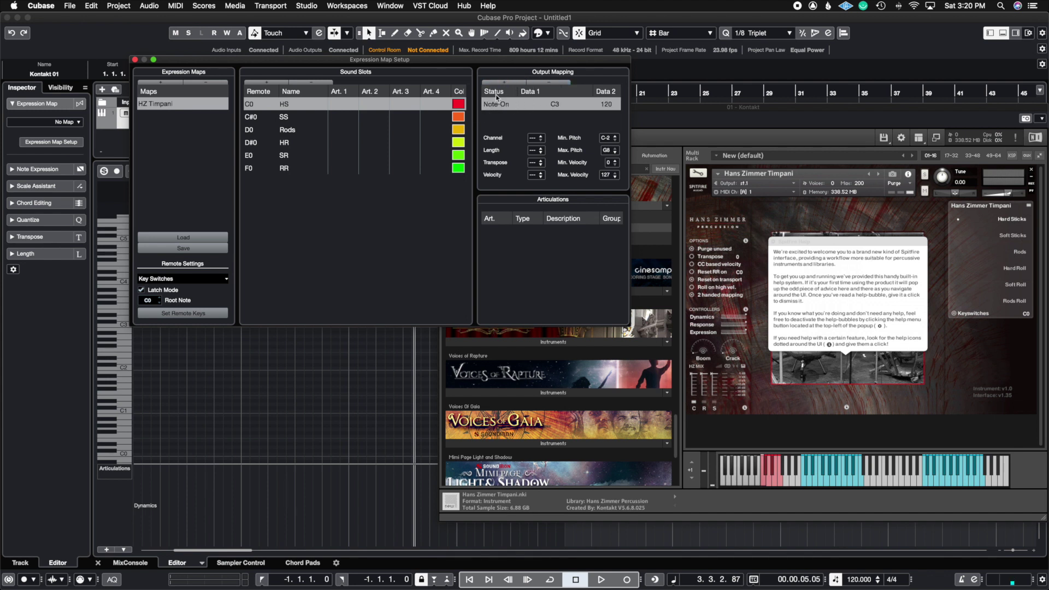
pyautogui.doubleClick(555, 104)
pyautogui.write('c')
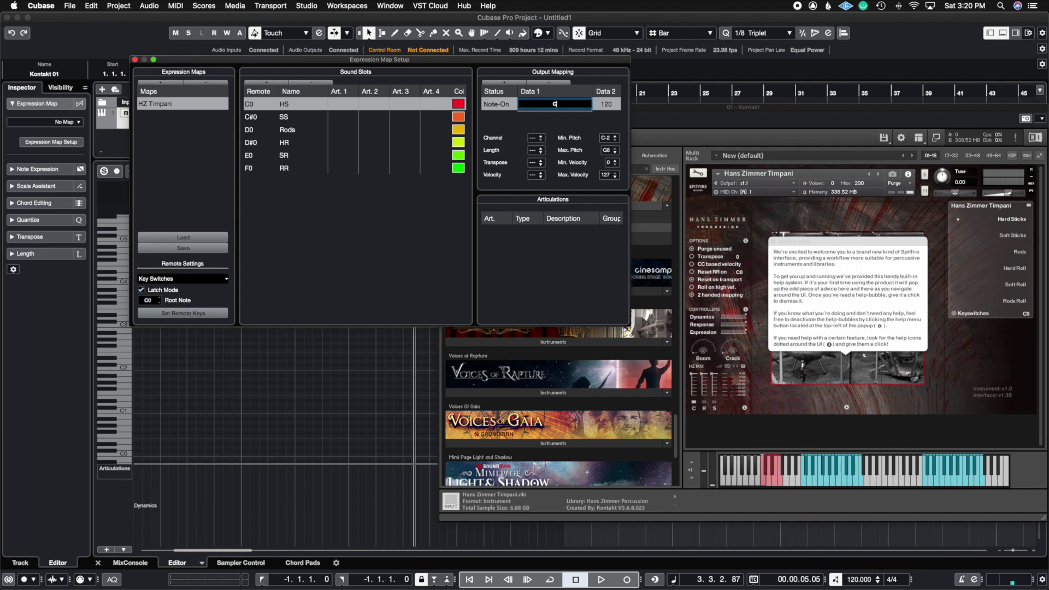
pyautogui.write('0')
pyautogui.press('Return')
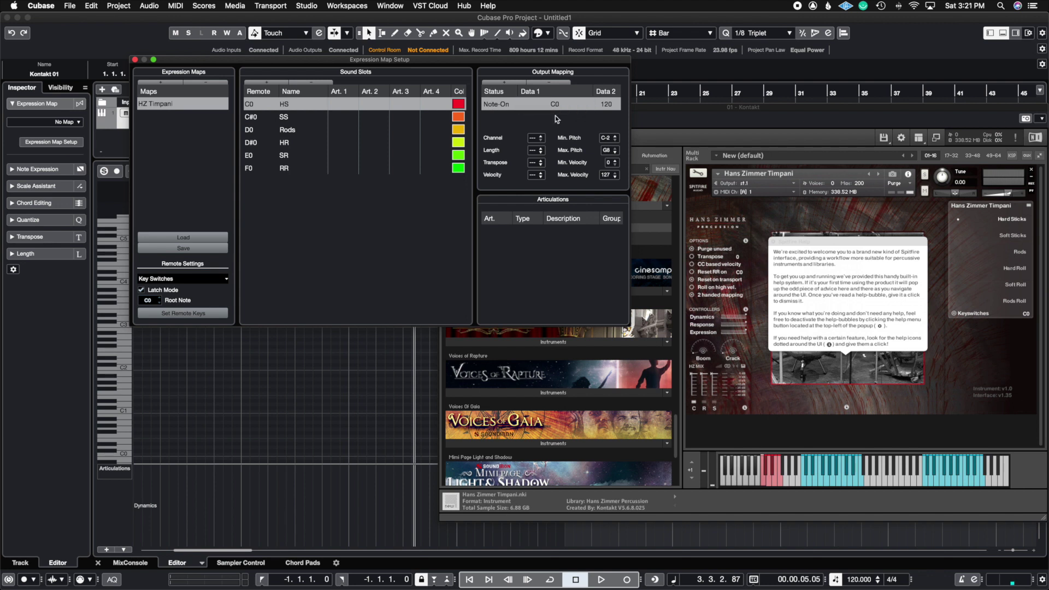
# Add a Note-On output mapping to the SS slot and set its note to C#0
pyautogui.click(288, 117)
pyautogui.click(503, 81)
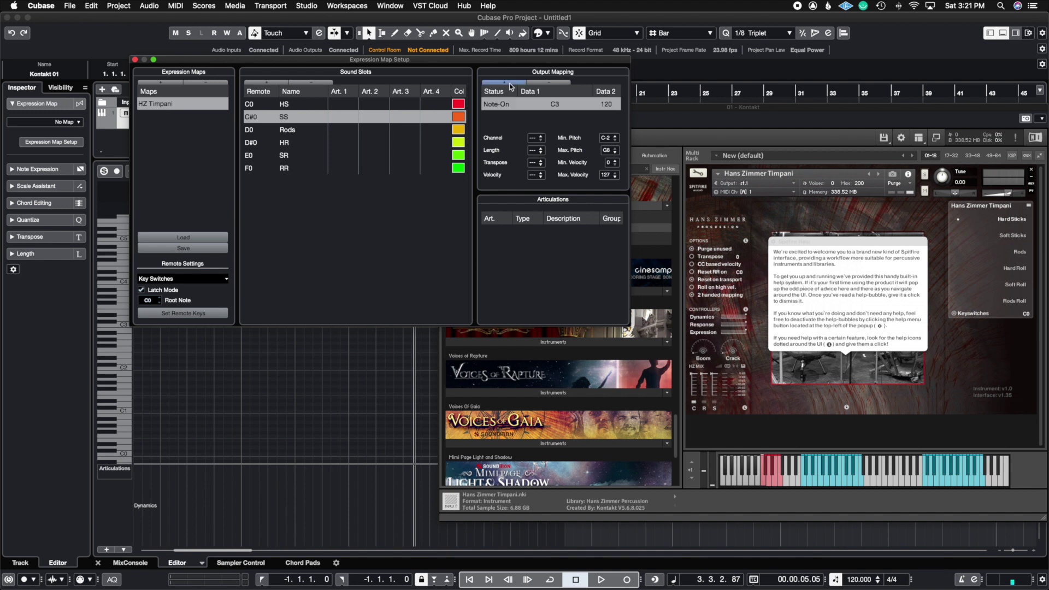
pyautogui.doubleClick(560, 104)
pyautogui.write('c#0')
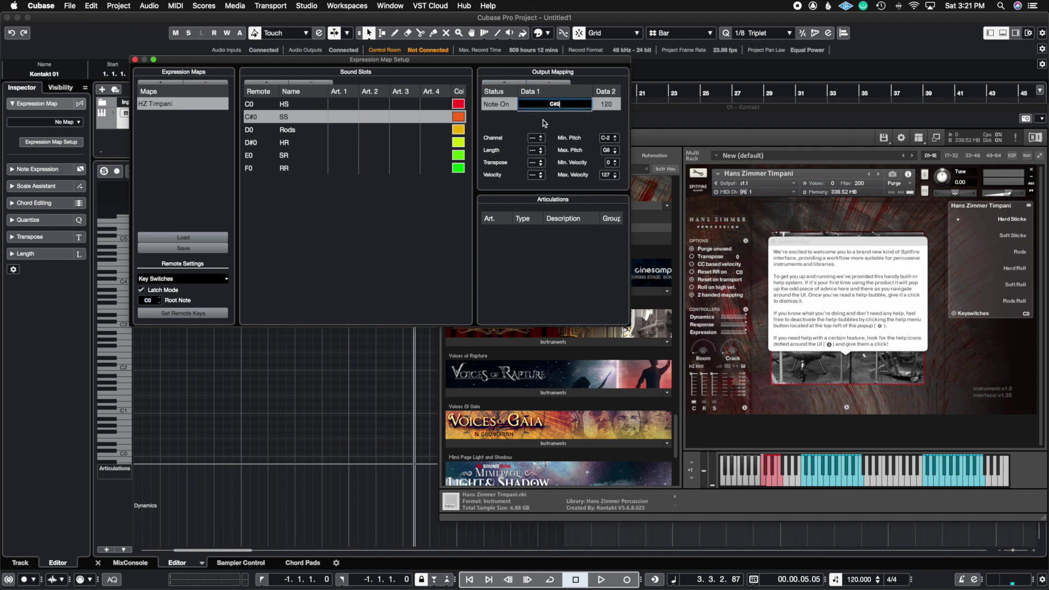
pyautogui.press('Return')
# Add a Note-On output mapping to the Rods slot and set its note to D0
pyautogui.click(298, 131)
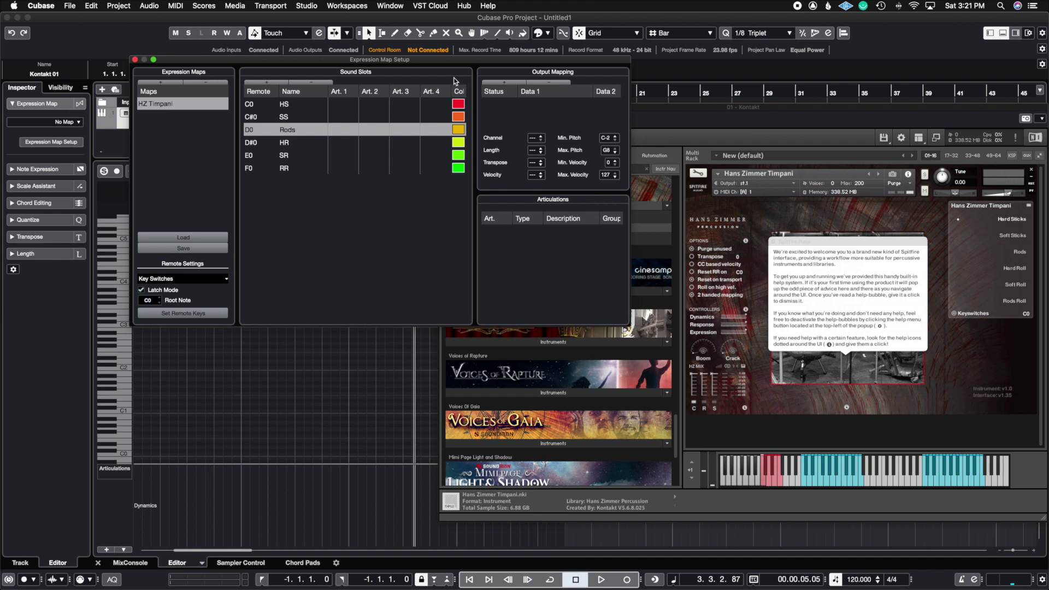
pyautogui.click(498, 82)
pyautogui.doubleClick(554, 101)
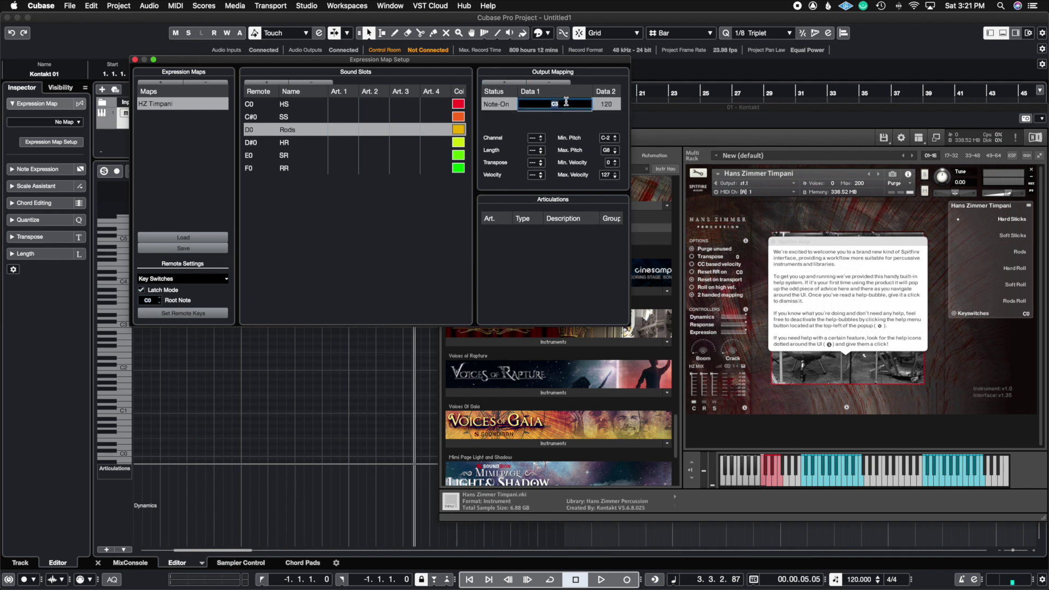
pyautogui.write('d0')
pyautogui.press('Return')
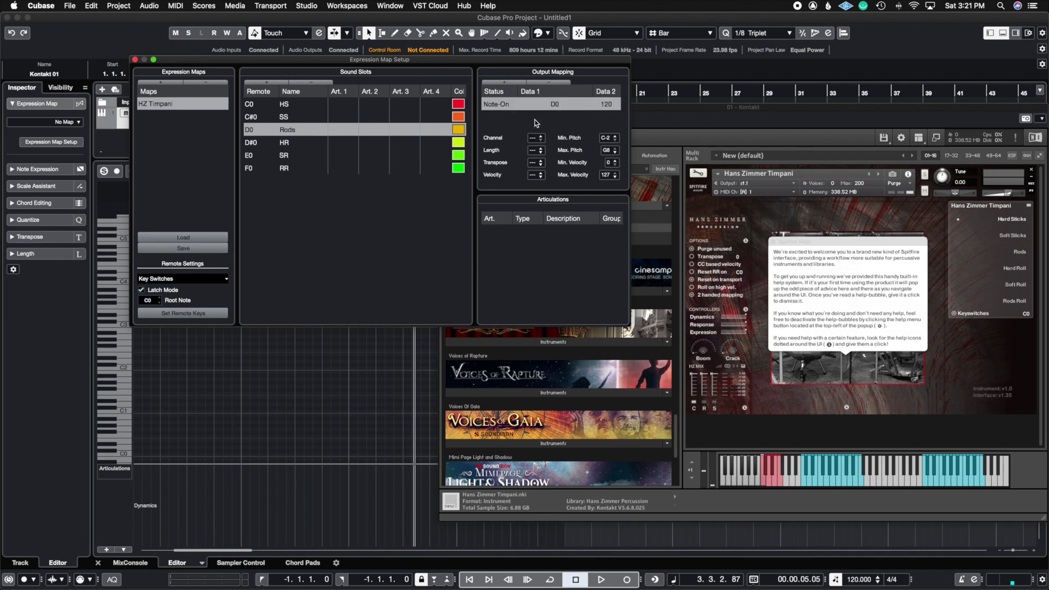
# Add a Note-On output mapping to the HR slot and set its note to D#0
pyautogui.click(290, 143)
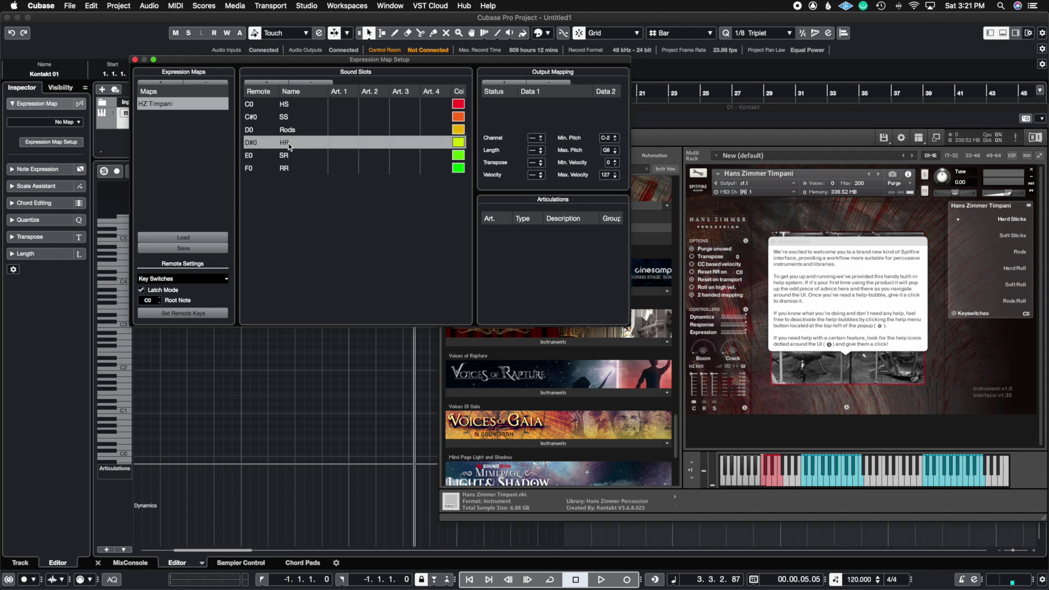
pyautogui.click(496, 82)
pyautogui.doubleClick(563, 104)
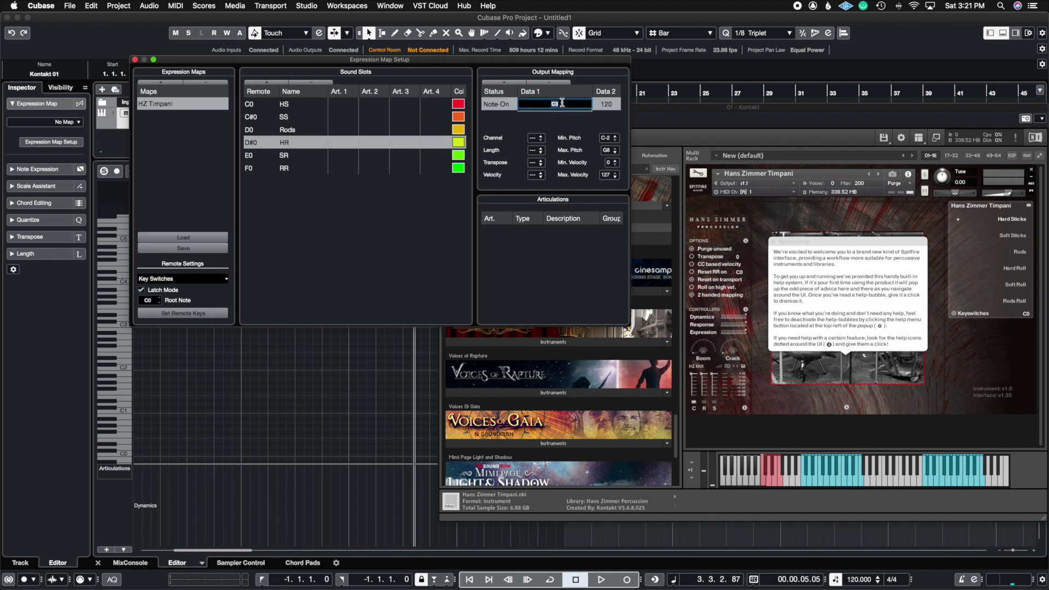
pyautogui.write('D#0')
pyautogui.press('Return')
# Add a Note-On output mapping to the SR slot and set its note to E0
pyautogui.click(283, 155)
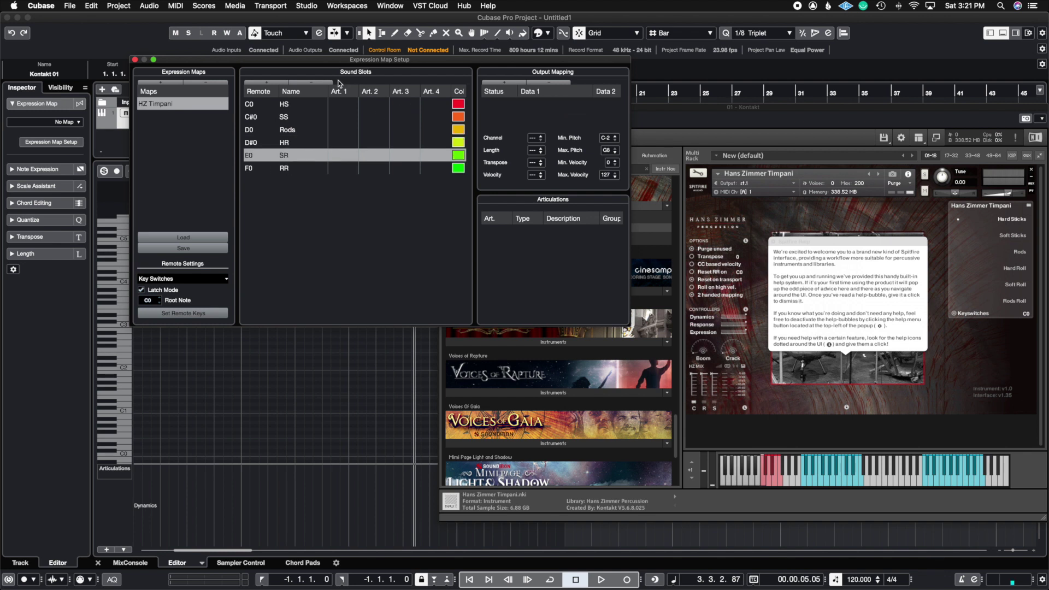
pyautogui.click(504, 82)
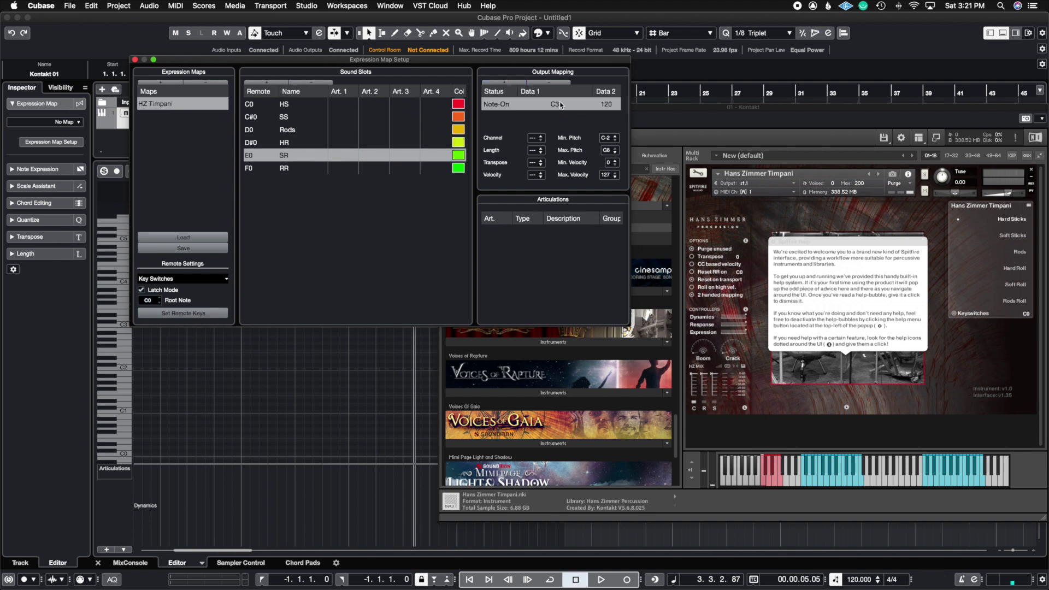
pyautogui.doubleClick(560, 105)
pyautogui.write('E0')
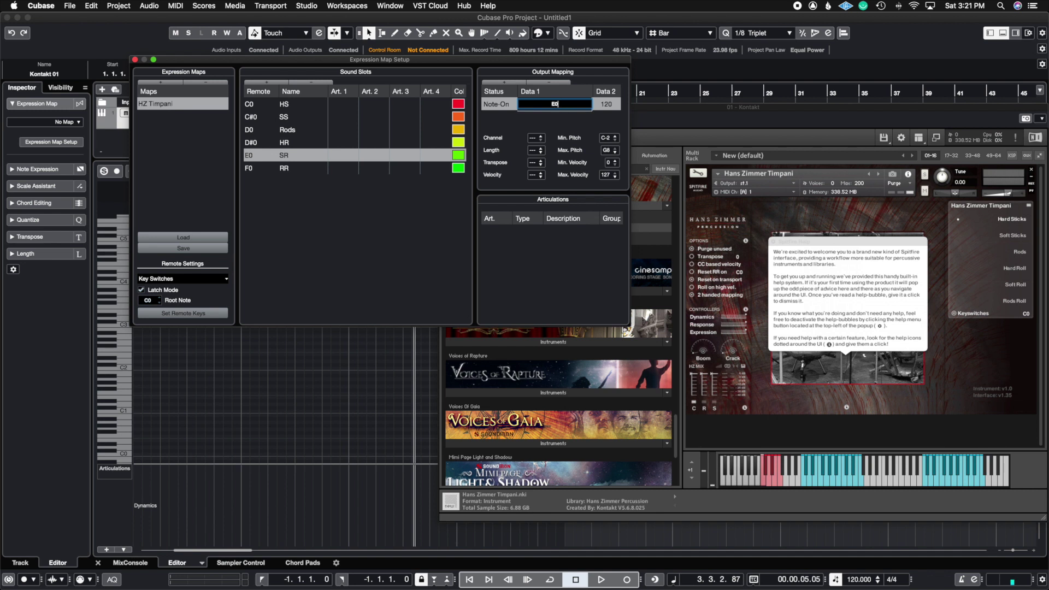
pyautogui.press('Return')
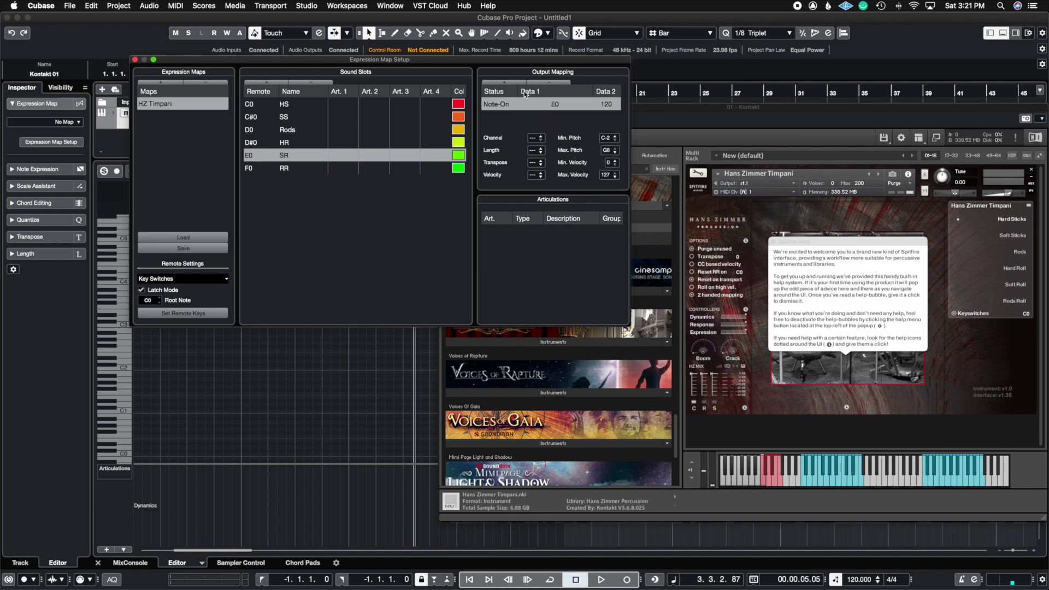
# Add a Note-On output mapping to the RR slot, check it against the SR slot and set its note to F0
pyautogui.click(293, 168)
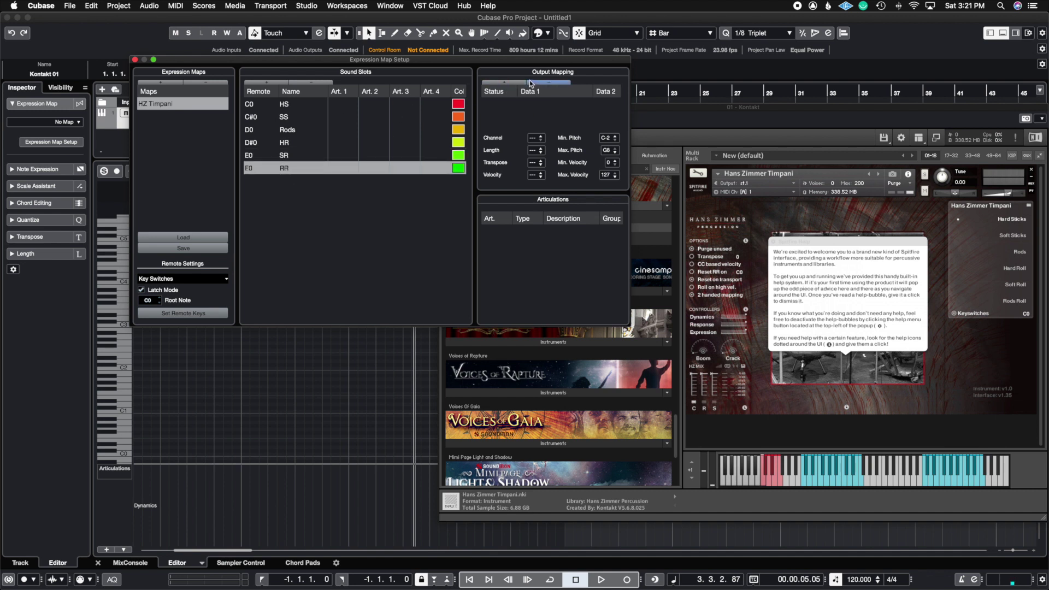
pyautogui.click(514, 82)
pyautogui.doubleClick(557, 103)
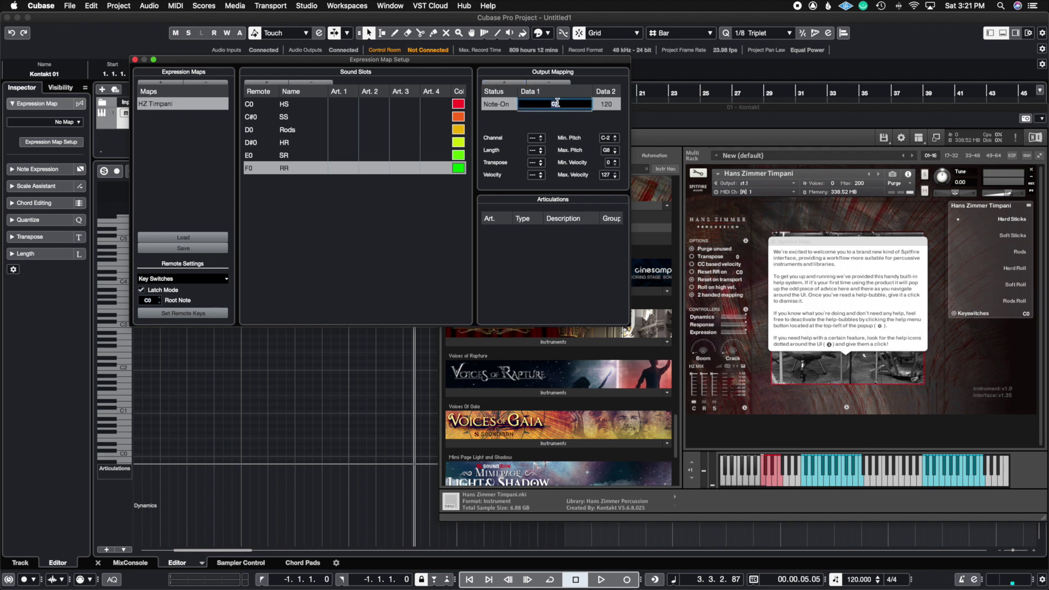
pyautogui.write('E0')
pyautogui.press('Return')
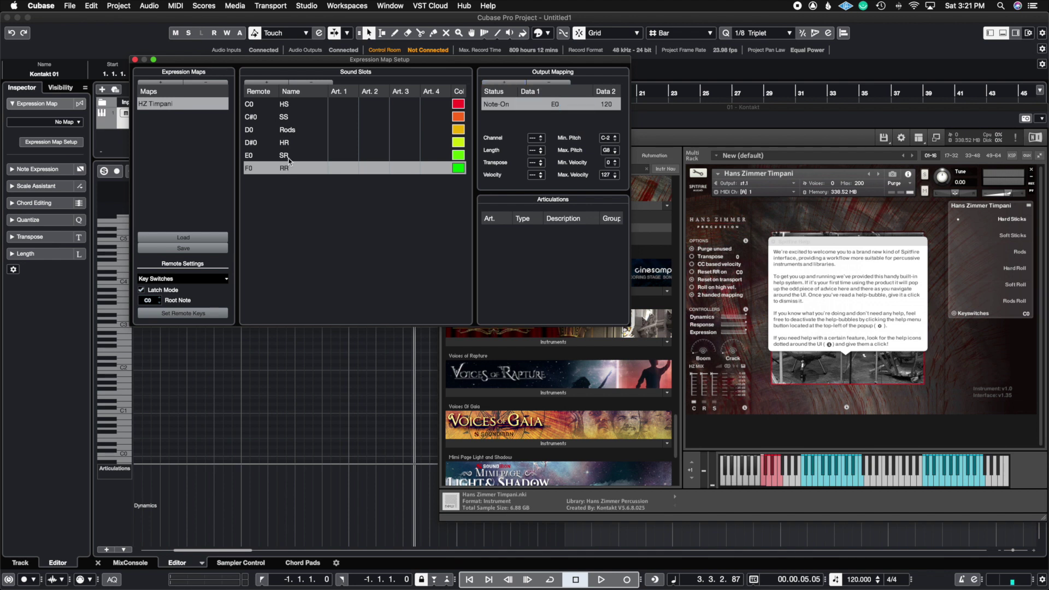
pyautogui.click(288, 158)
pyautogui.click(290, 165)
pyautogui.click(289, 160)
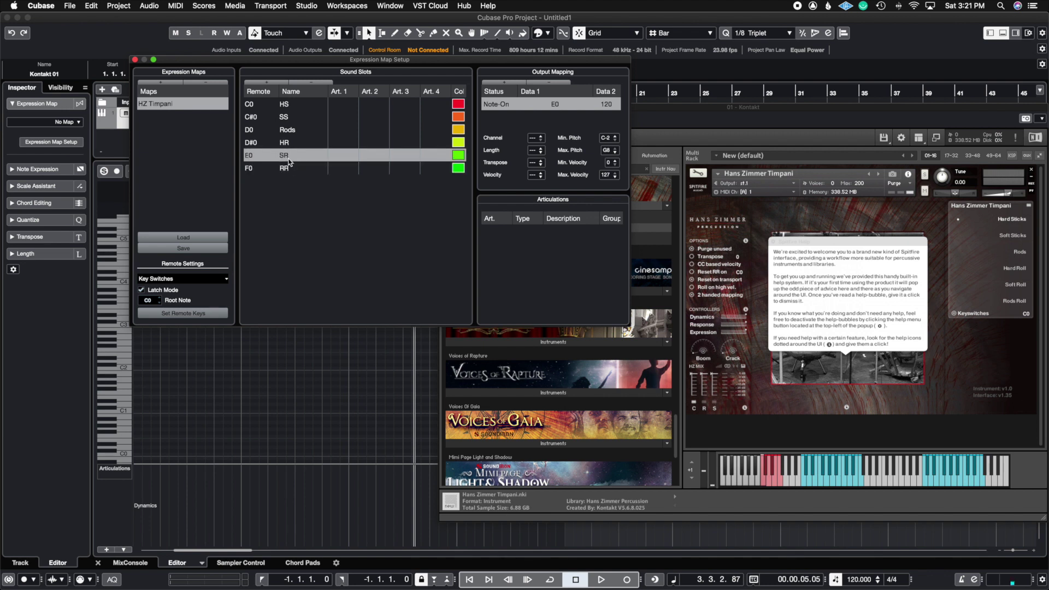
pyautogui.click(289, 167)
pyautogui.doubleClick(555, 105)
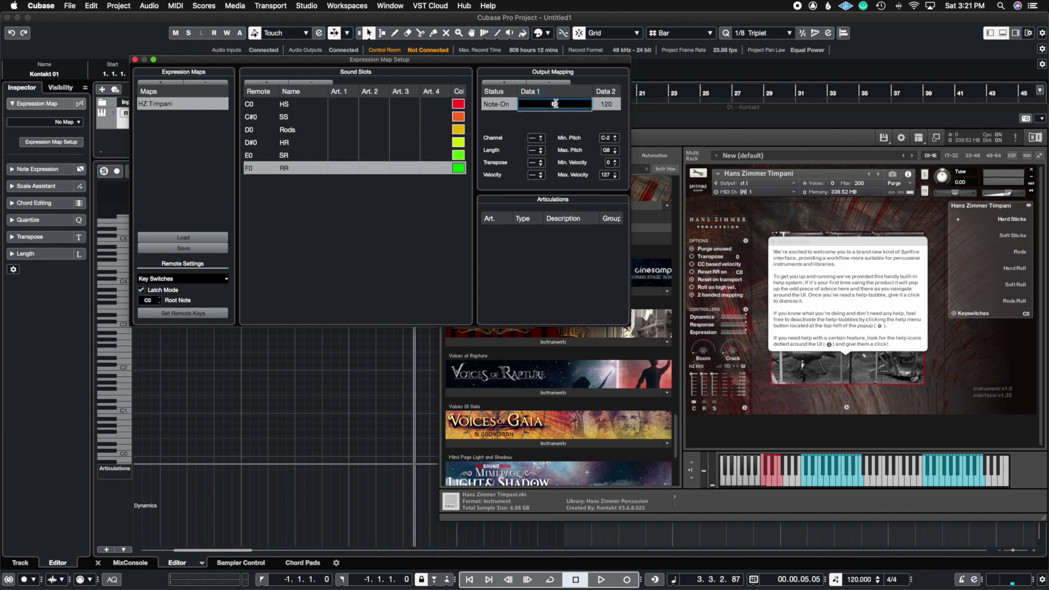
pyautogui.write('F0')
pyautogui.press('Return')
# Review the output mappings of the other slots and add a custom articulation as Art. 1 of the HS slot
pyautogui.click(285, 156)
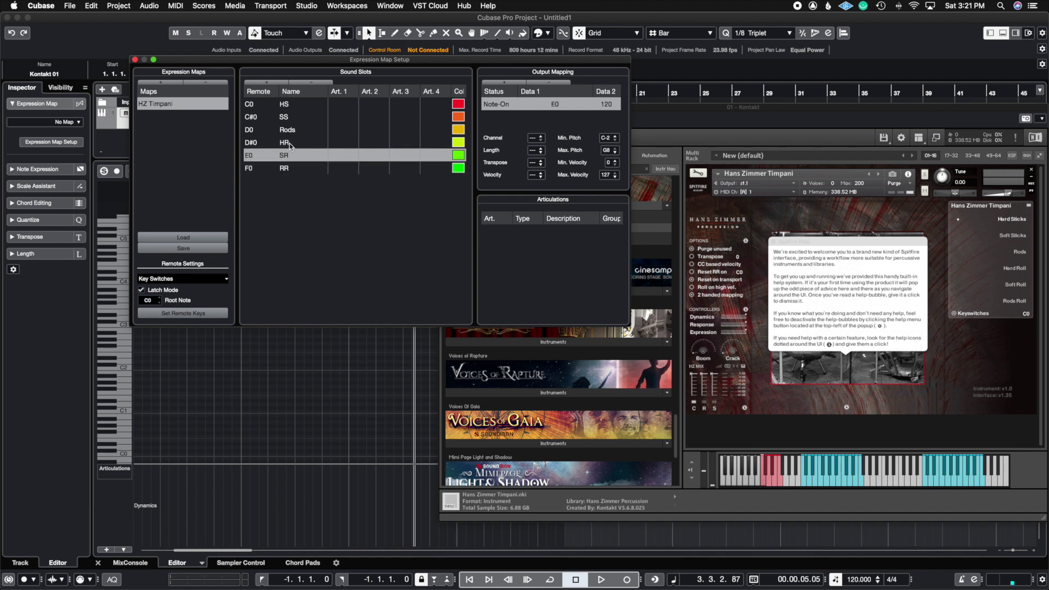
pyautogui.click(290, 144)
pyautogui.click(290, 130)
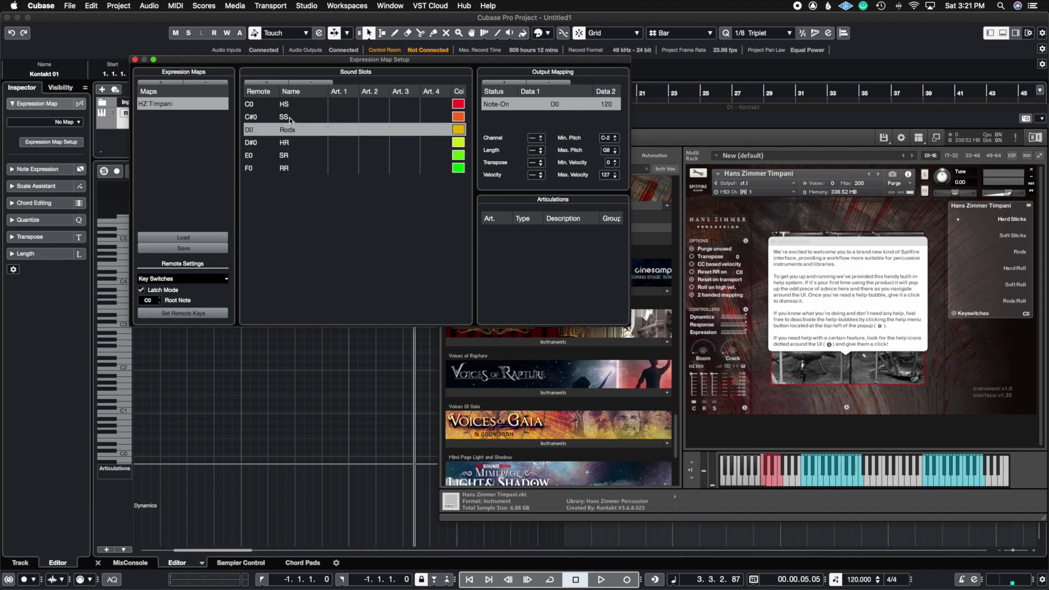
pyautogui.click(290, 118)
pyautogui.click(291, 105)
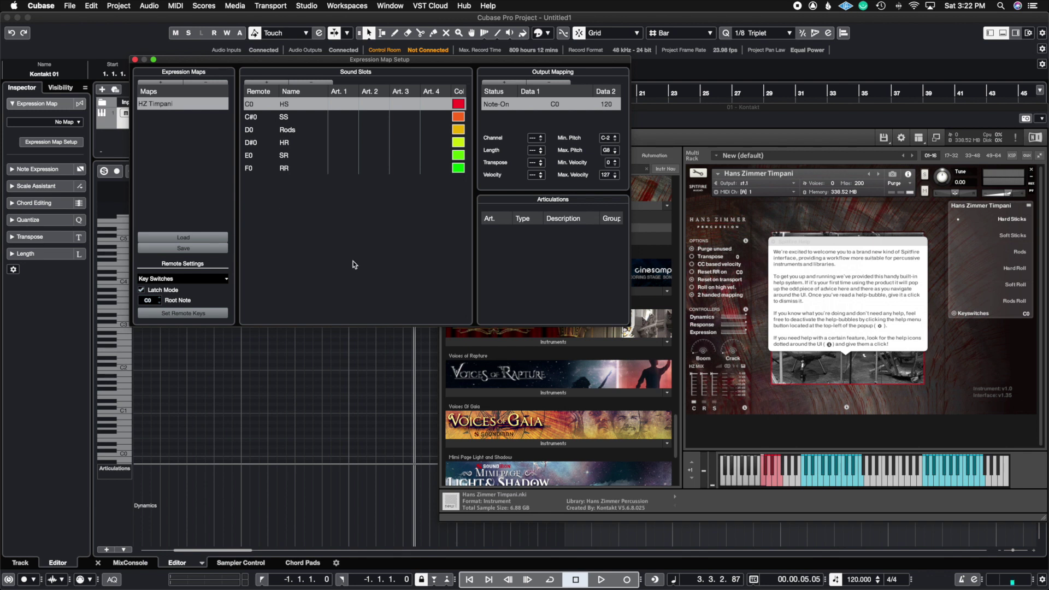
pyautogui.click(339, 108)
pyautogui.moveTo(355, 116)
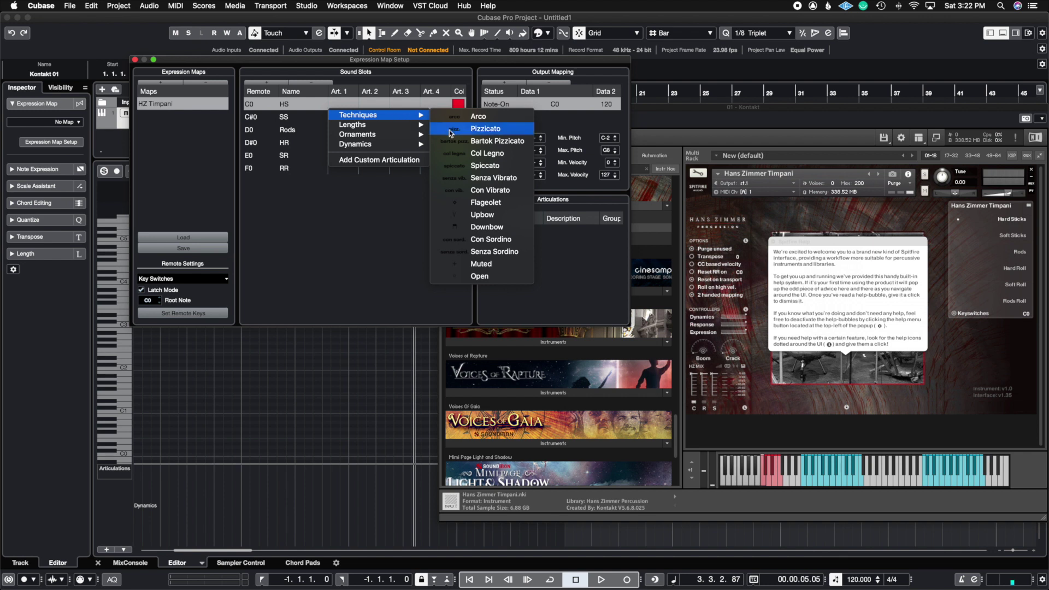
pyautogui.moveTo(376, 136)
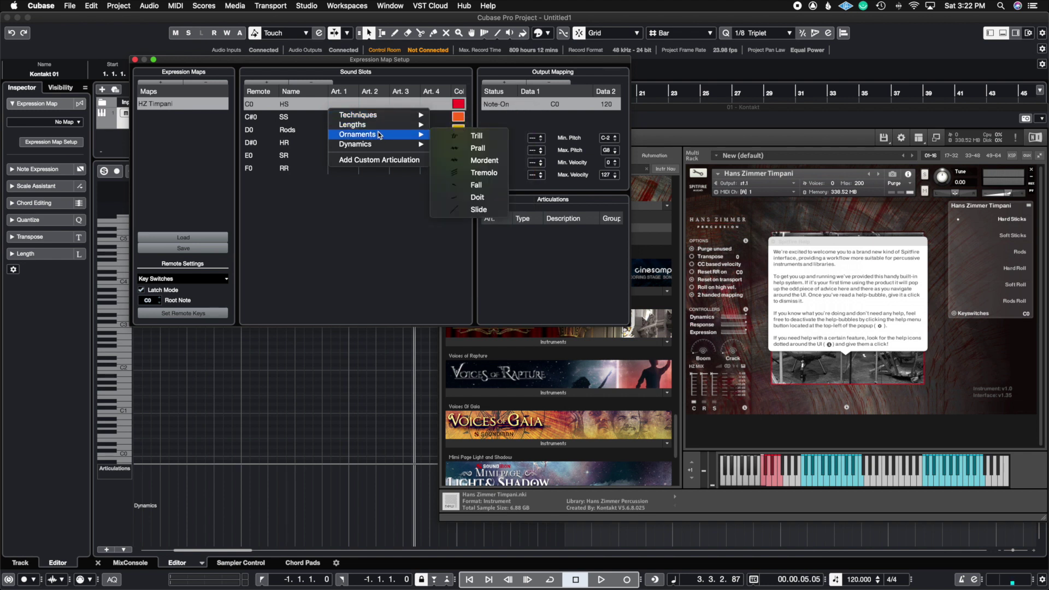
pyautogui.click(370, 160)
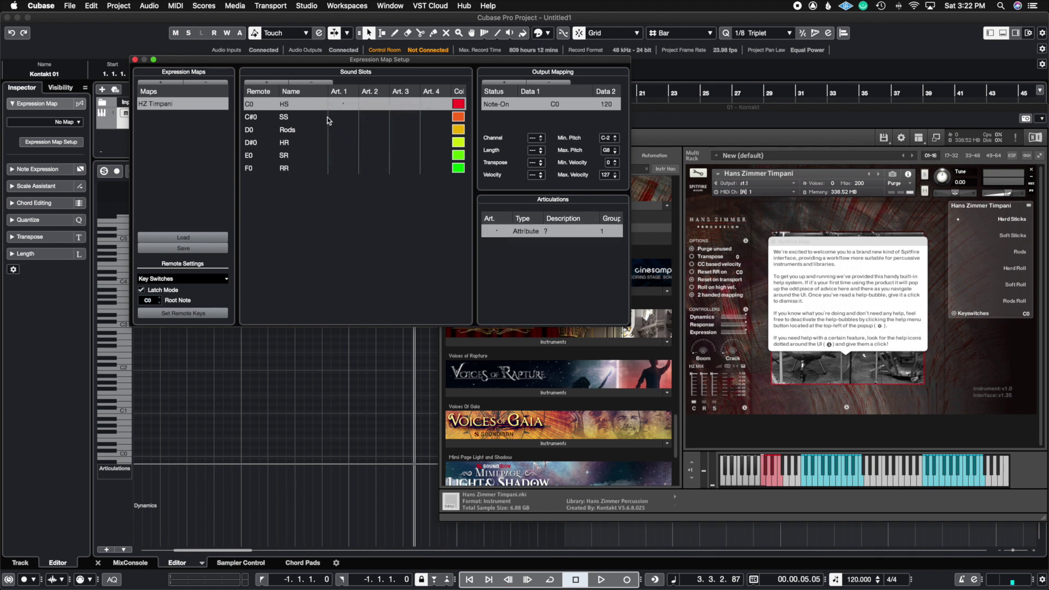
# Label the HS slot's custom articulation with the text HS
pyautogui.click(496, 230)
pyautogui.click(496, 229)
pyautogui.click(551, 264)
pyautogui.click(497, 231)
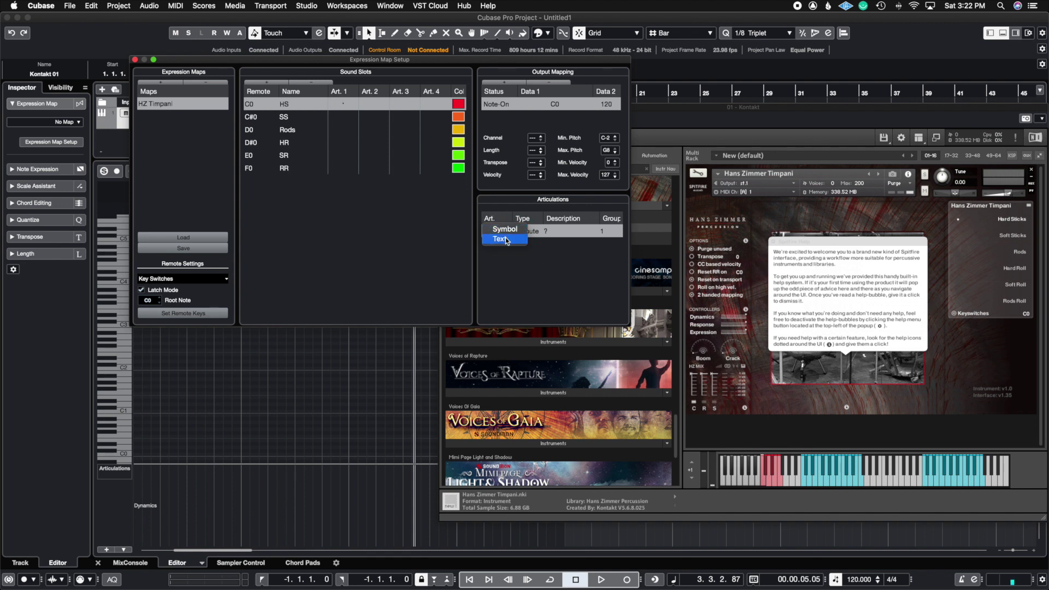
pyautogui.click(505, 239)
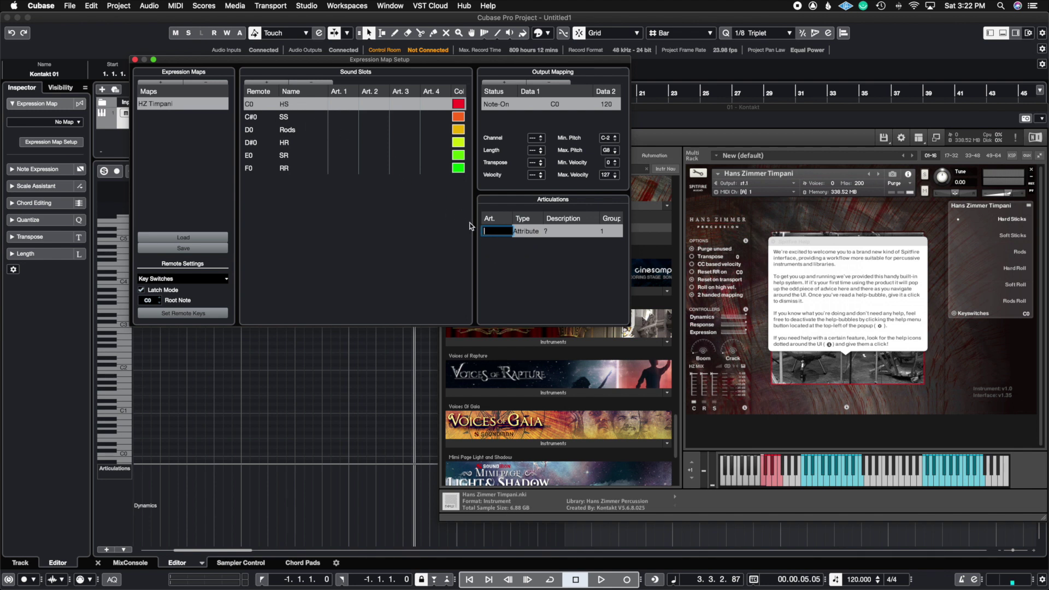
pyautogui.write('HS')
pyautogui.press('Return')
# Add a custom articulation as Art. 1 of the SS slot and label it with the text SS
pyautogui.click(283, 116)
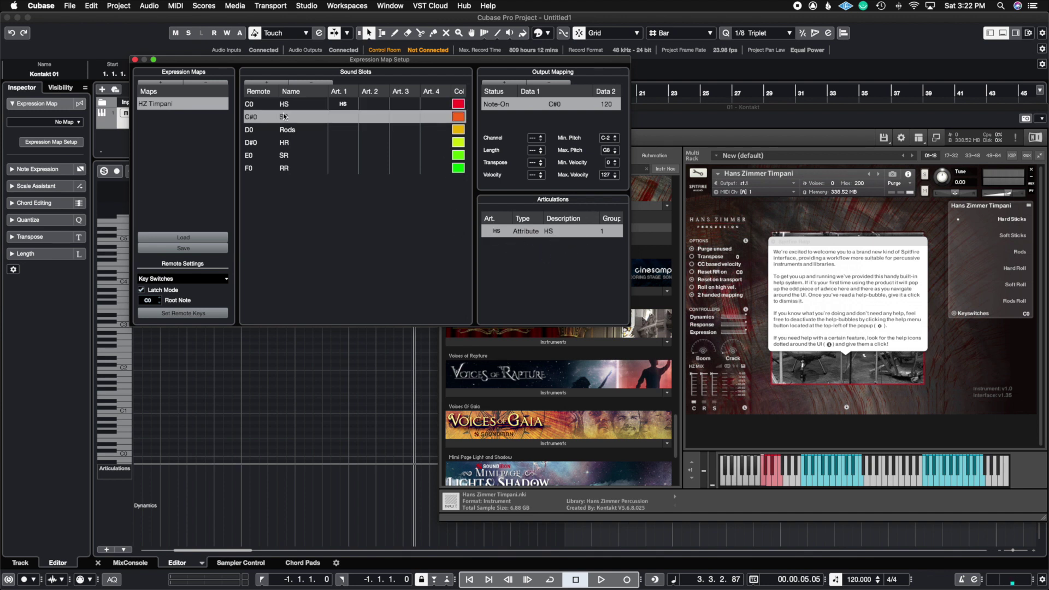
pyautogui.click(344, 118)
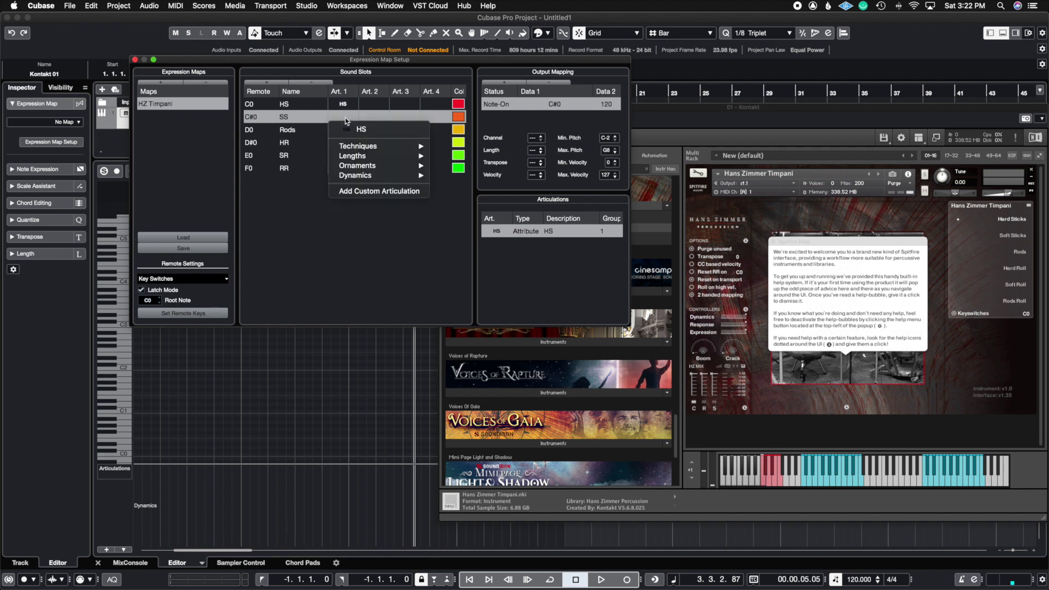
pyautogui.click(371, 191)
pyautogui.click(496, 244)
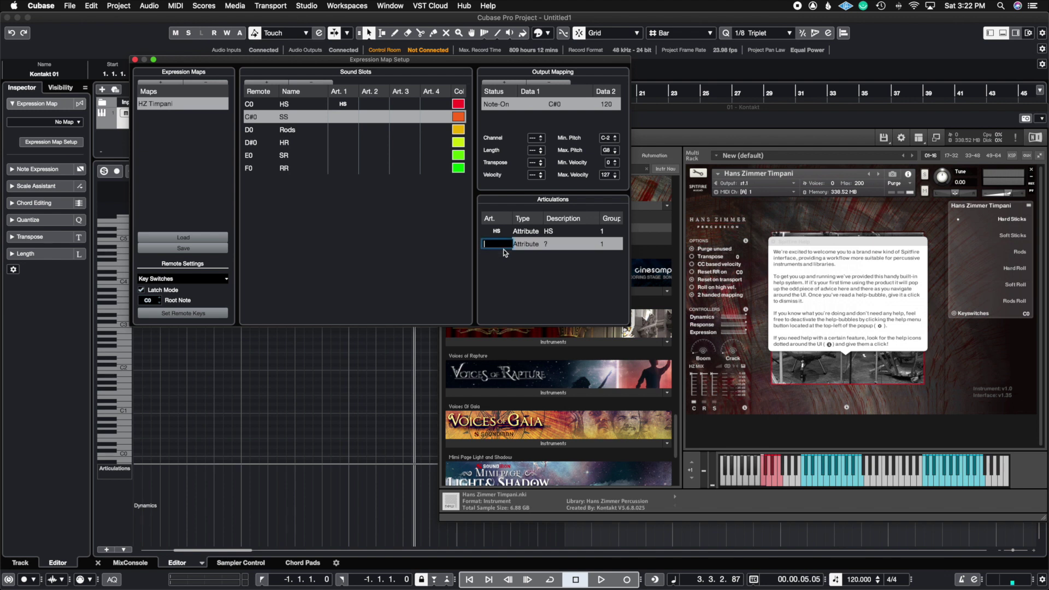
pyautogui.write('SS')
pyautogui.press('Return')
# Add a custom articulation as Art. 1 of the Rods slot and label it with the text Rods
pyautogui.click(311, 129)
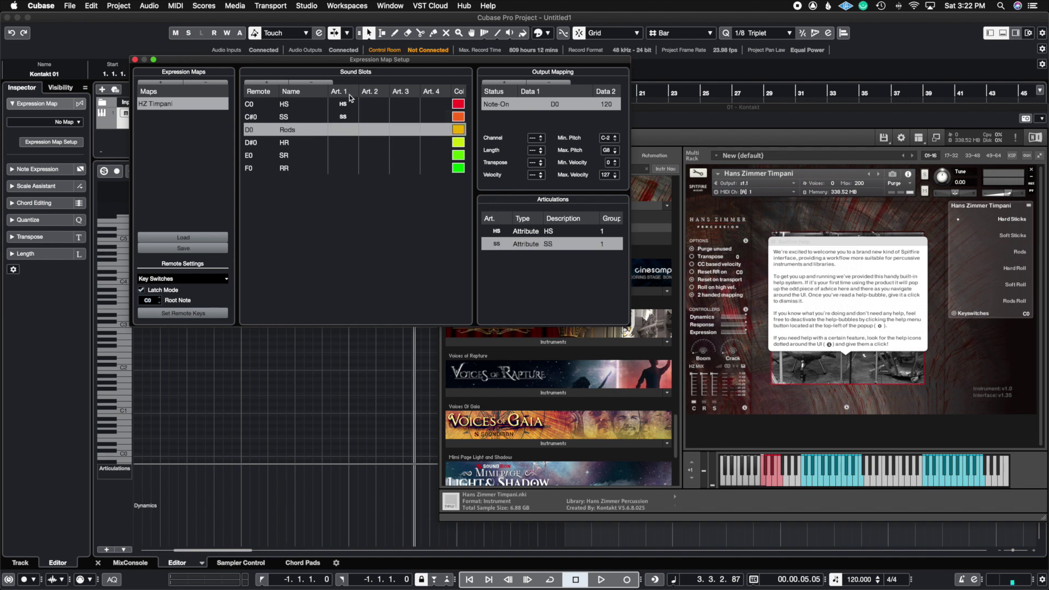
pyautogui.click(344, 132)
pyautogui.click(376, 216)
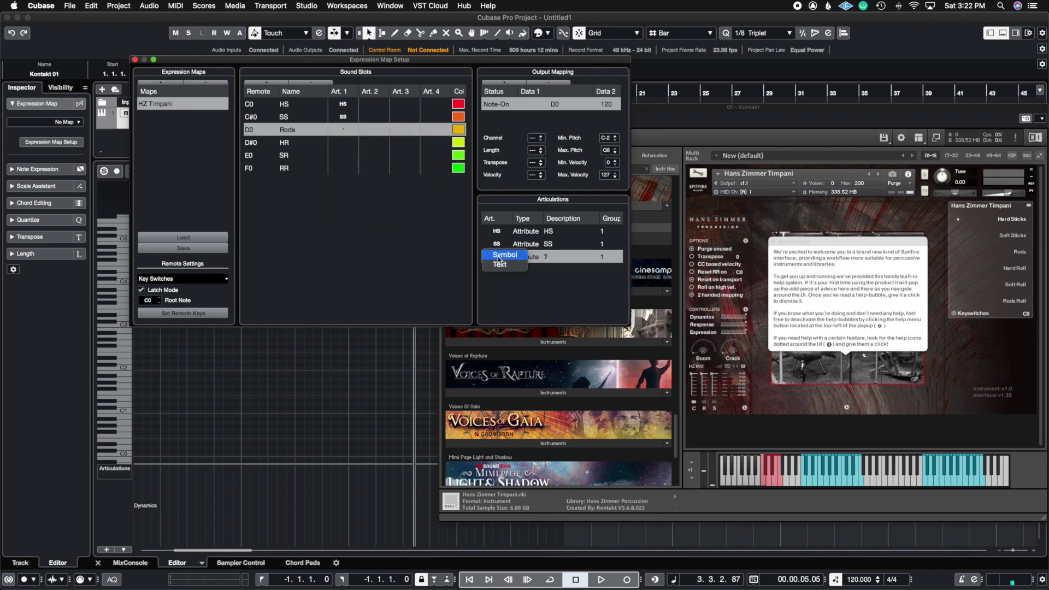
pyautogui.click(500, 264)
pyautogui.write('Rods')
pyautogui.press('Return')
# Add a custom articulation as Art. 1 of the HR slot and label it with the text HR
pyautogui.click(342, 143)
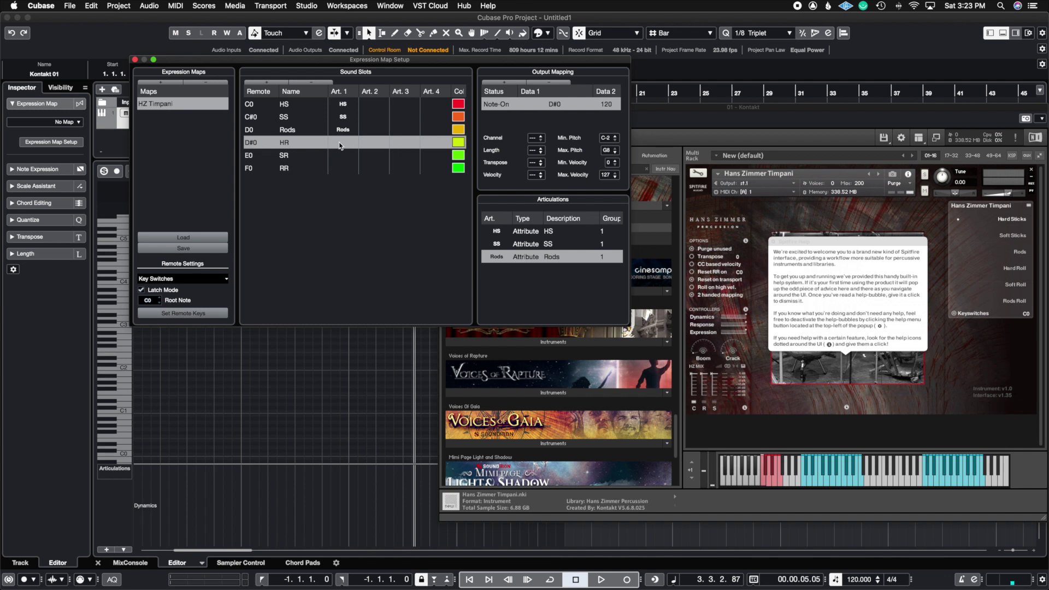
pyautogui.click(339, 143)
pyautogui.click(373, 240)
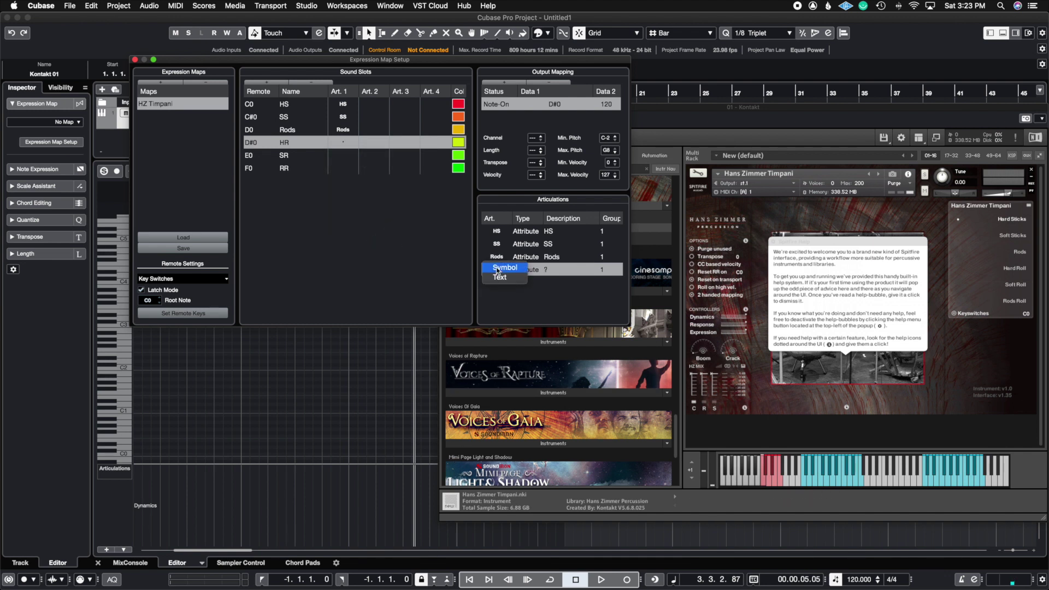
pyautogui.click(496, 267)
pyautogui.write('HR')
pyautogui.press('Return')
# Add a custom articulation as Art. 1 of the SR slot and label it with the text SR
pyautogui.click(345, 155)
pyautogui.click(342, 154)
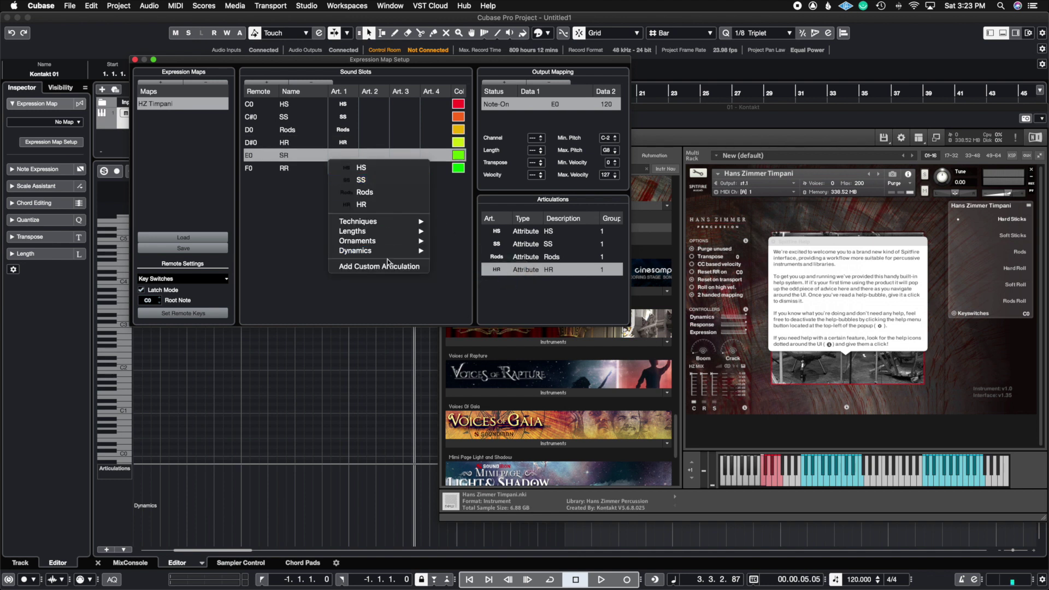
pyautogui.click(389, 267)
pyautogui.click(495, 282)
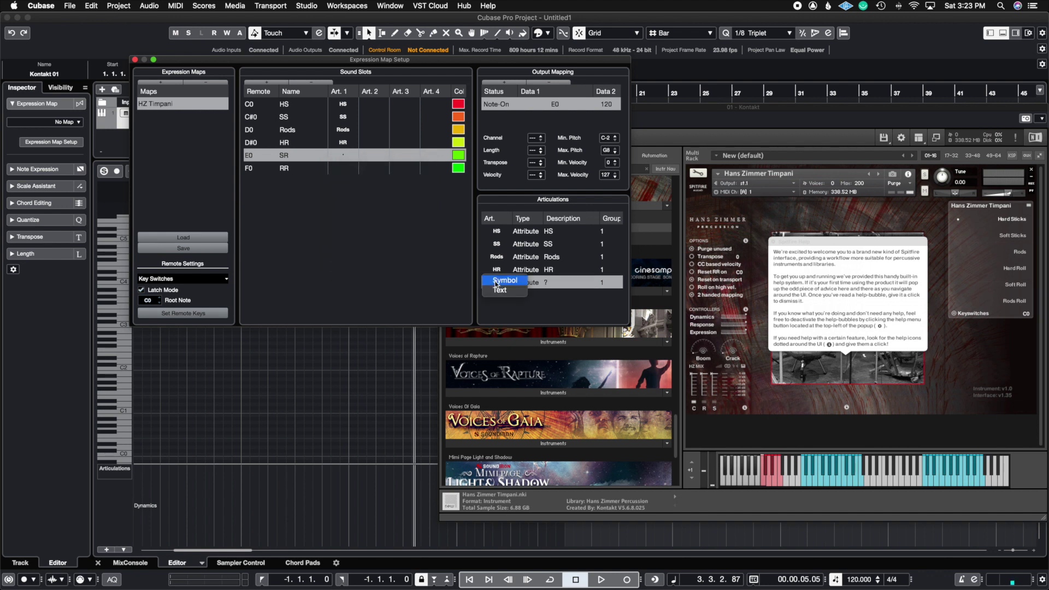
pyautogui.click(499, 290)
pyautogui.write('SR')
pyautogui.press('Return')
# Add a custom articulation as Art. 1 of the RR slot and label it with the text RR
pyautogui.click(354, 172)
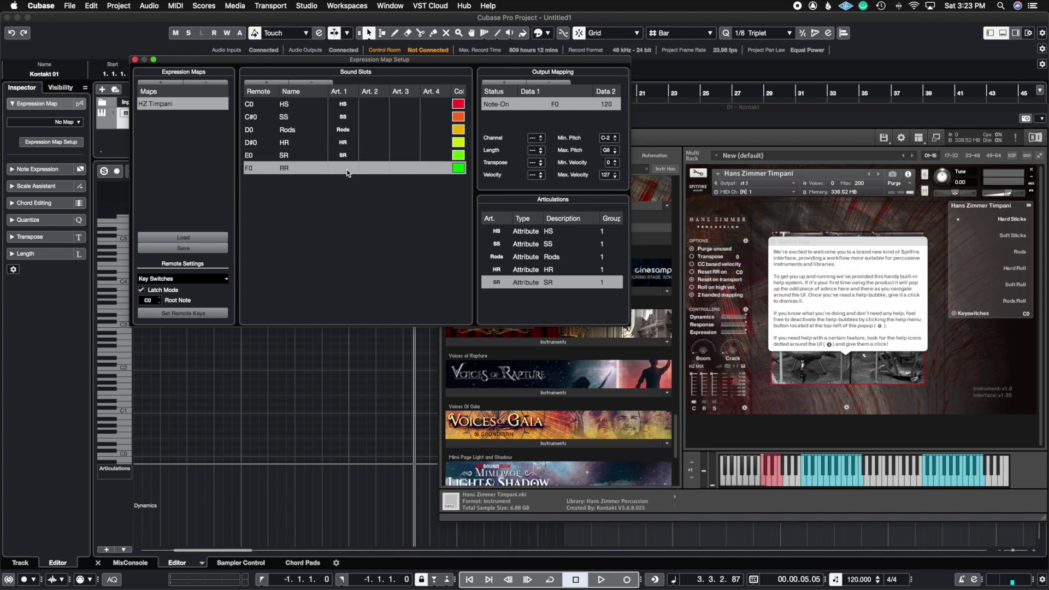
pyautogui.click(350, 168)
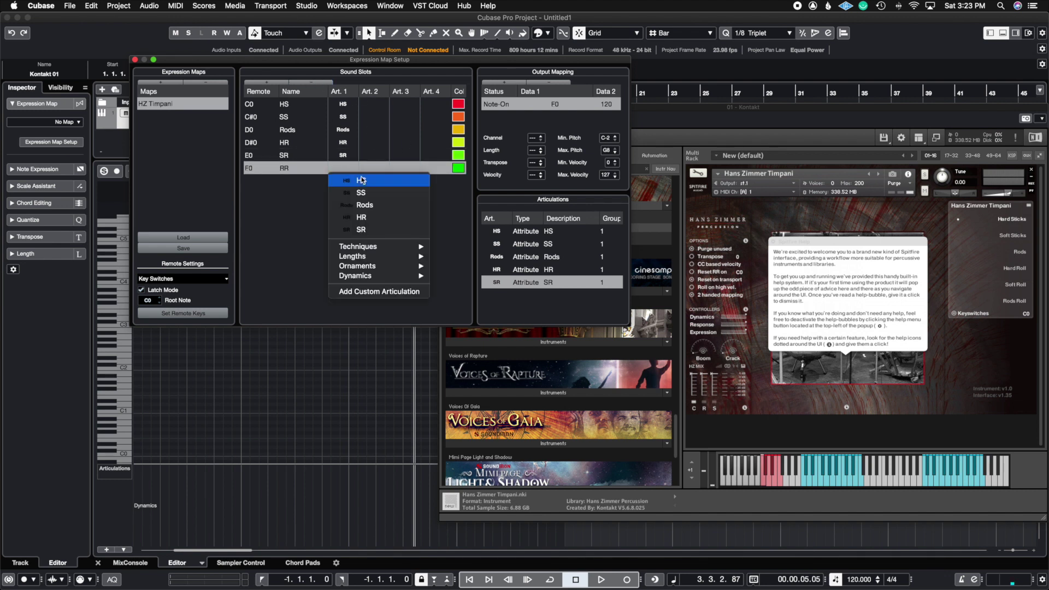
pyautogui.click(390, 291)
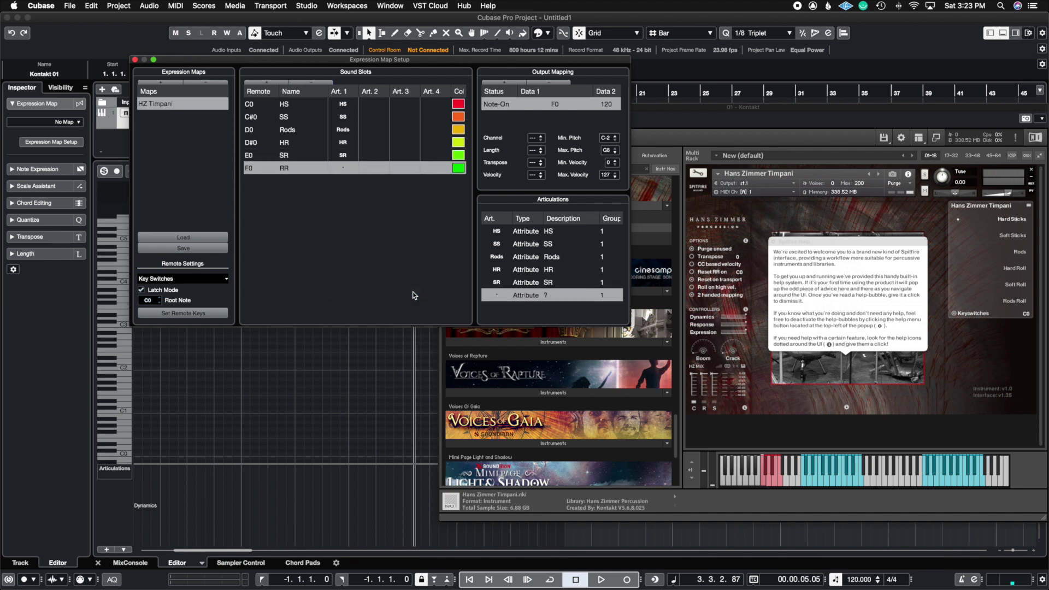
pyautogui.click(498, 295)
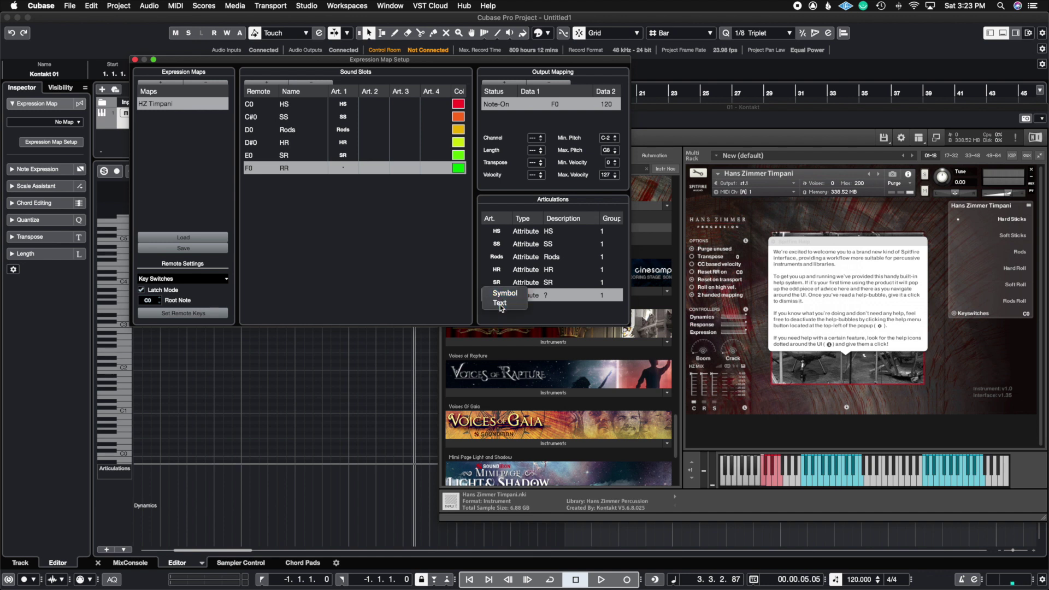
pyautogui.click(499, 302)
pyautogui.write('RR')
pyautogui.press('Return')
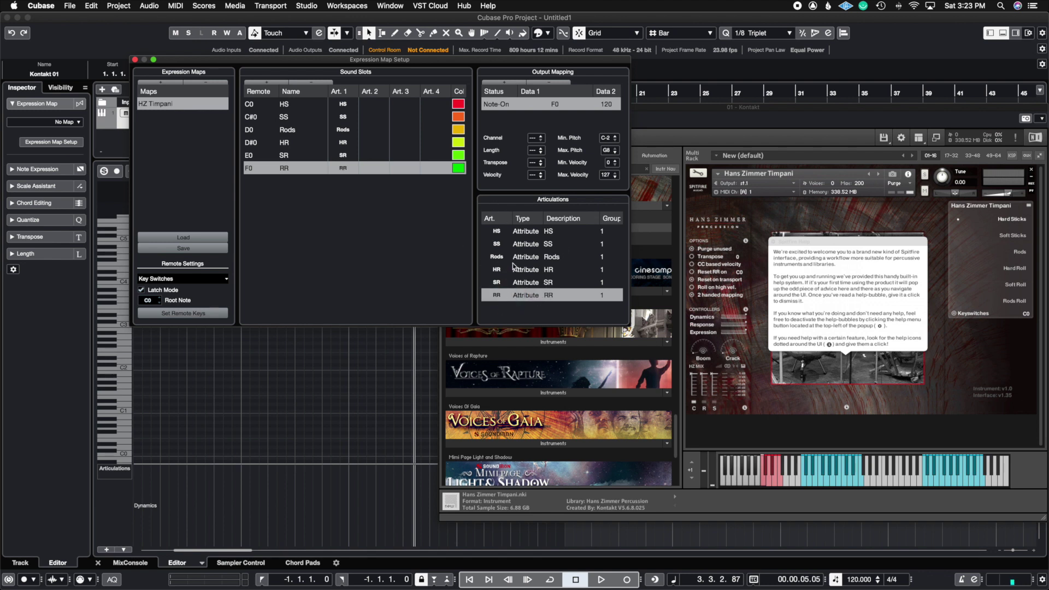
# Try the Direction type on the HS articulation and set it back to Attribute
pyautogui.click(528, 237)
pyautogui.click(529, 232)
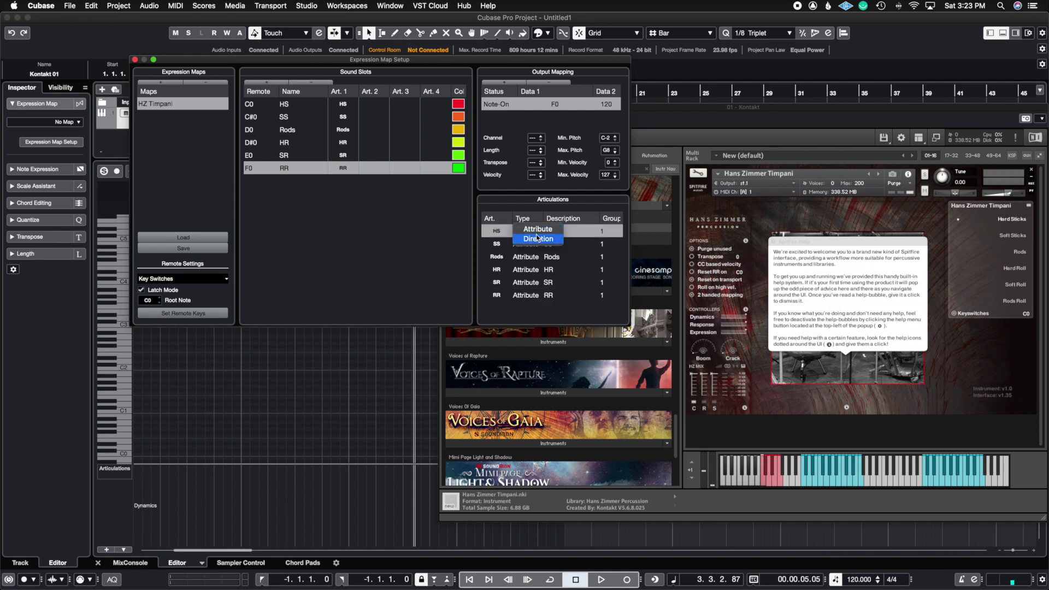
pyautogui.click(507, 231)
pyautogui.click(530, 231)
pyautogui.click(532, 239)
pyautogui.click(522, 232)
pyautogui.click(536, 227)
# Save the expression map to the Desktop as HZ Timpani.expressionmap and close the Expression Map Setup and Kontakt windows
pyautogui.click(191, 248)
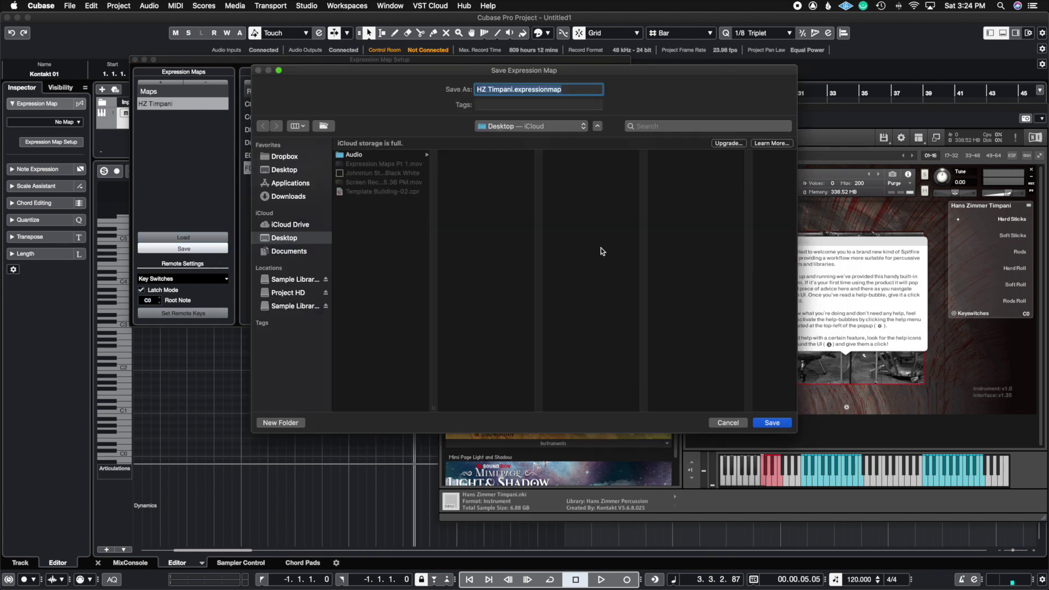
pyautogui.click(767, 421)
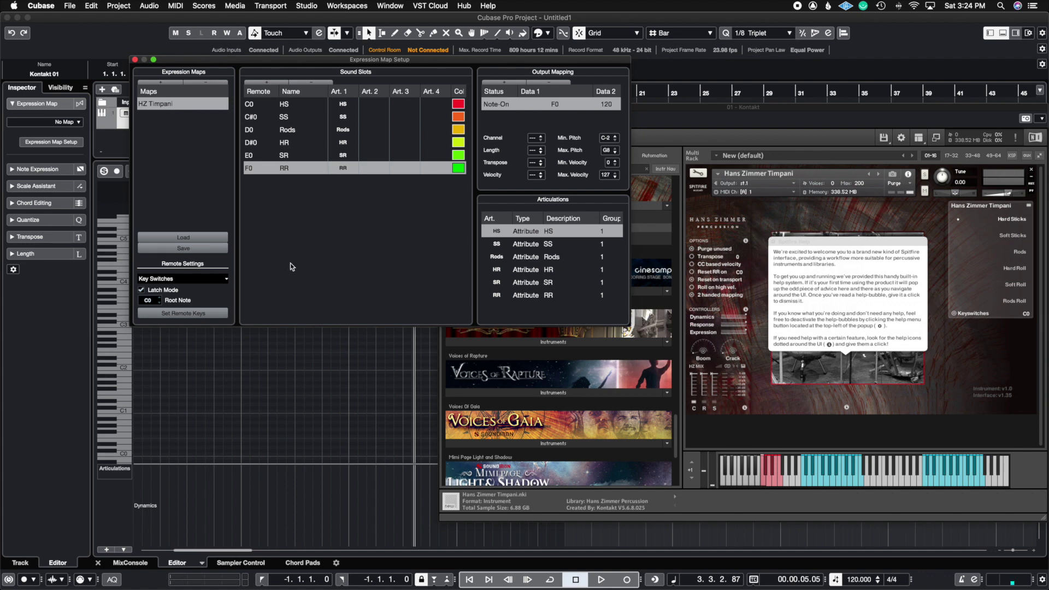
pyautogui.click(135, 59)
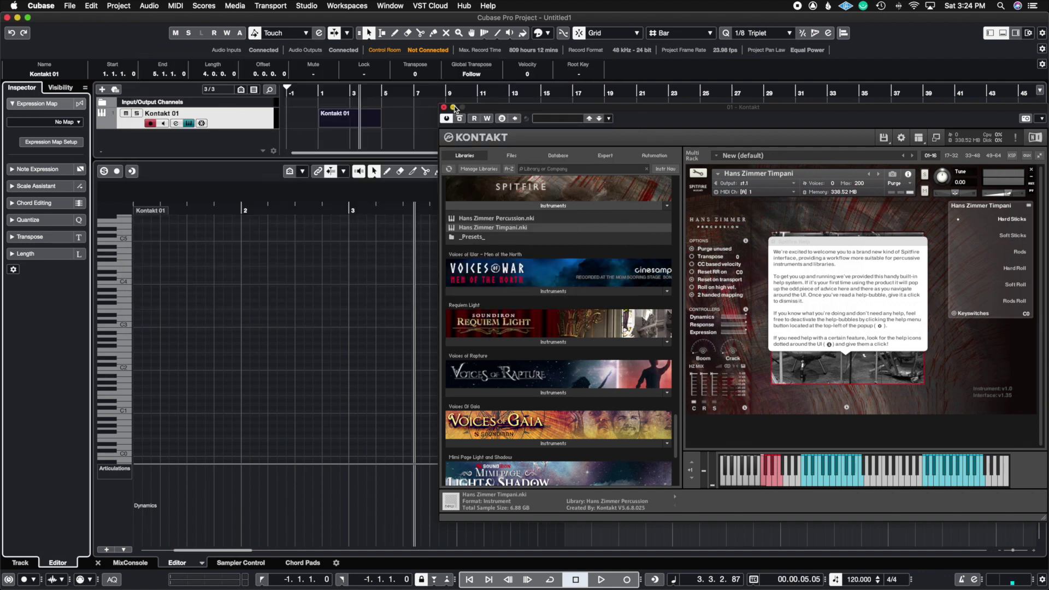
pyautogui.click(444, 108)
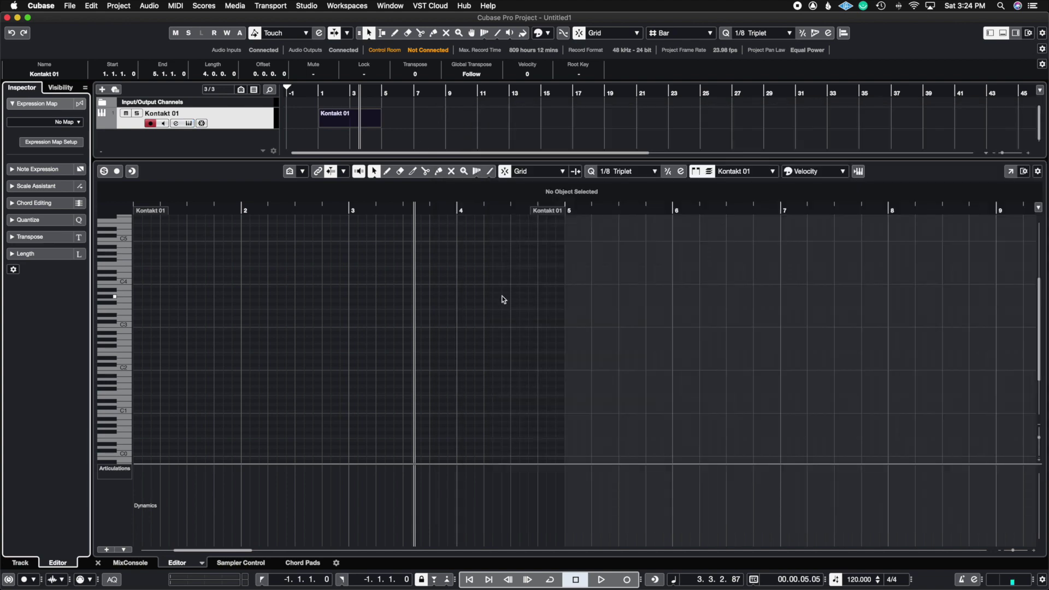
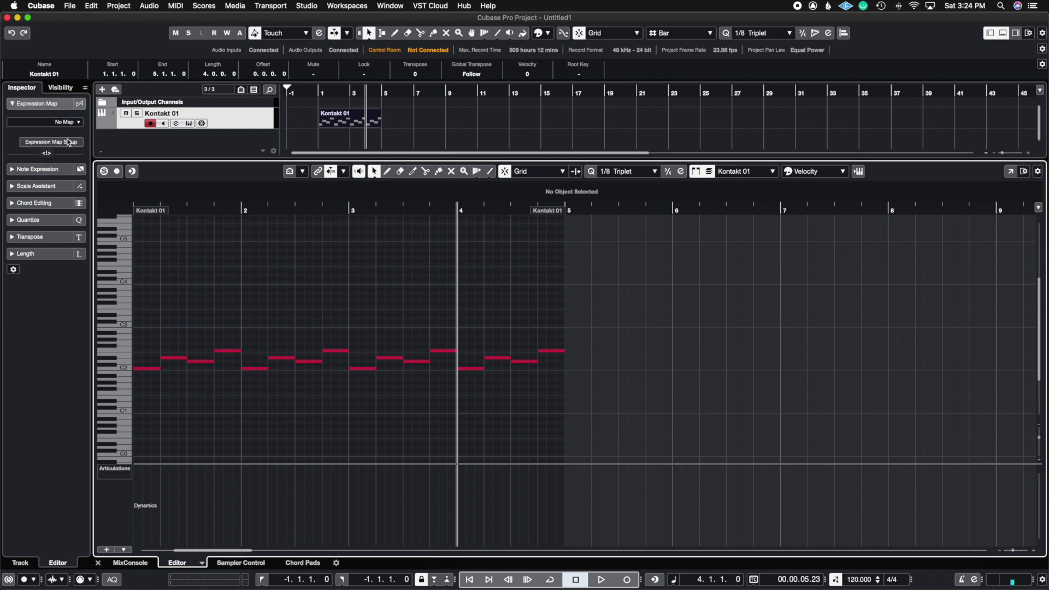
# Assign the HZ Timpani expression map to the Kontakt 01 track
pyautogui.click(74, 122)
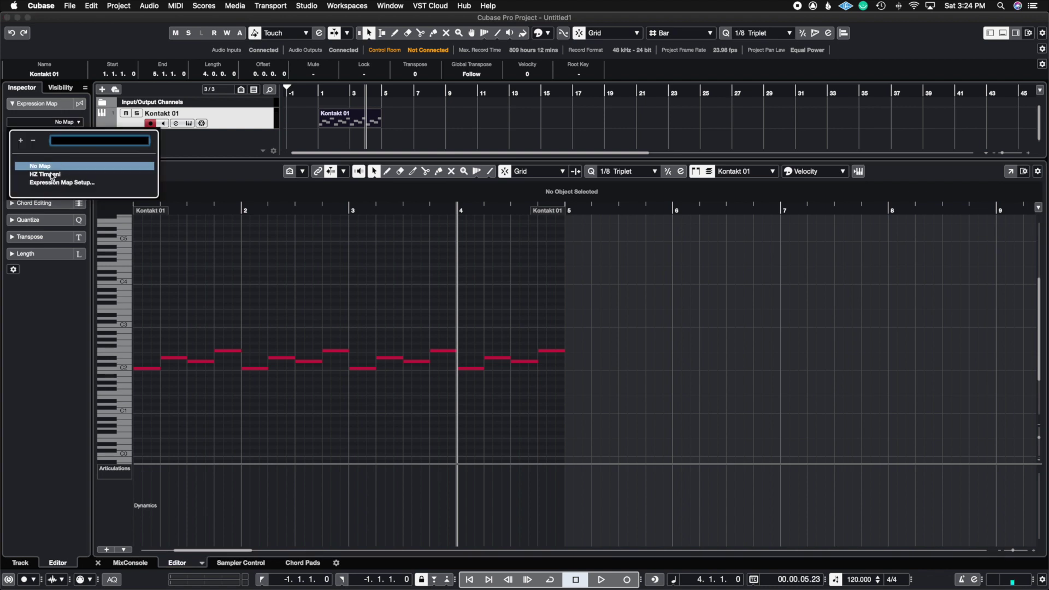
pyautogui.click(53, 175)
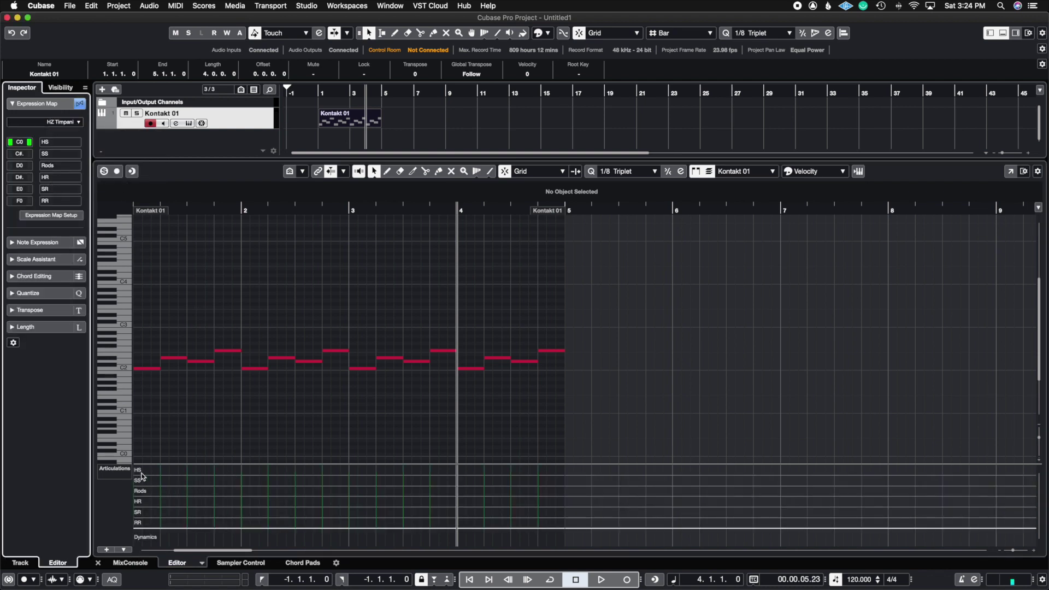
# Remove the articulation lane below the notes and create a new Articulations/Dynamics controller lane
pyautogui.rightClick(113, 474)
pyautogui.click(133, 489)
pyautogui.click(106, 550)
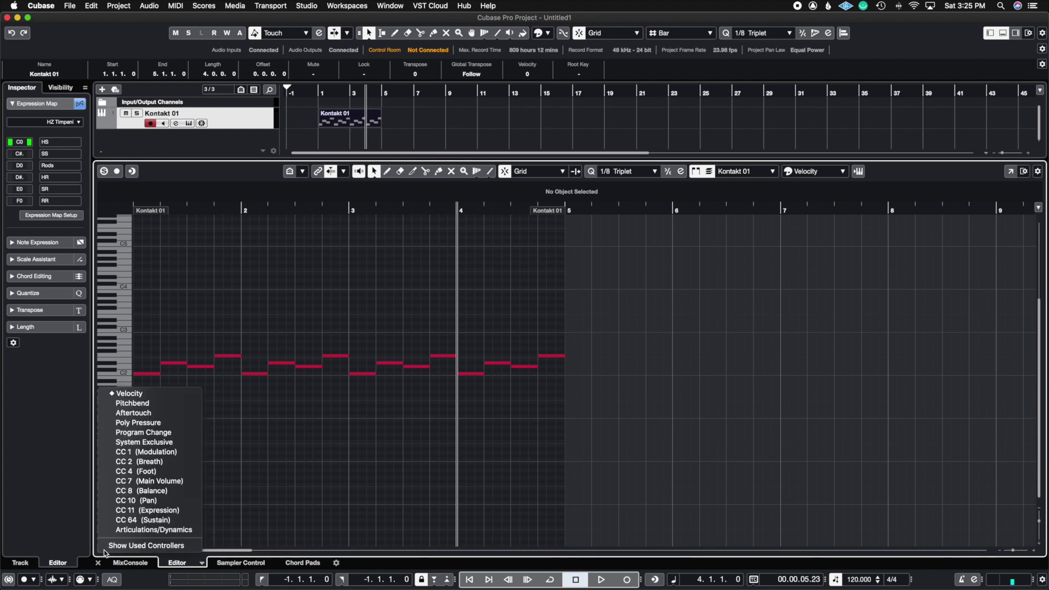
pyautogui.click(182, 530)
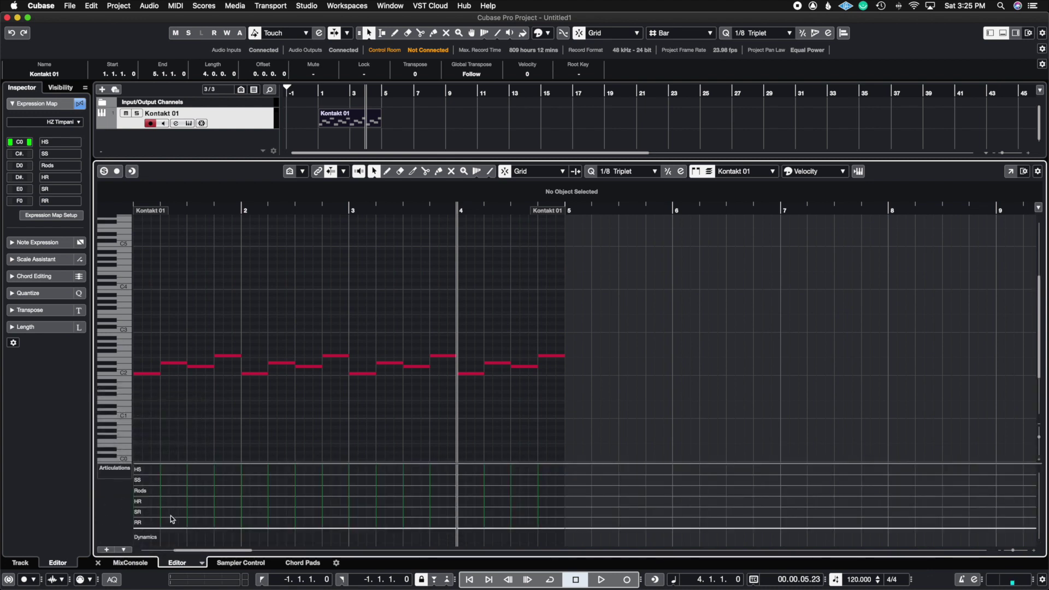
# Switch the controller lane to Velocity and back to Articulations/Dynamics
pyautogui.click(116, 472)
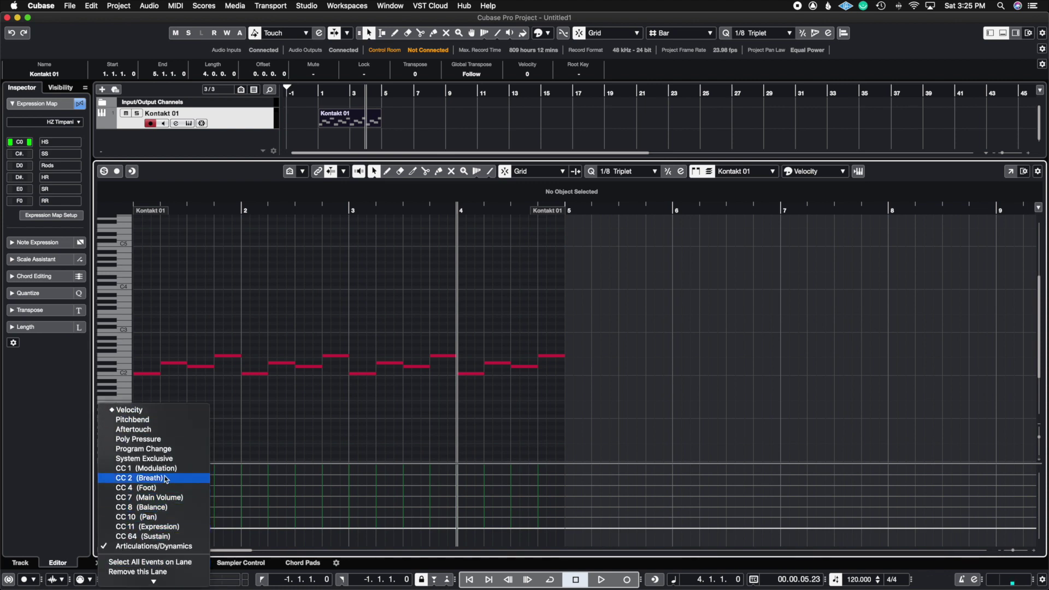
pyautogui.click(123, 410)
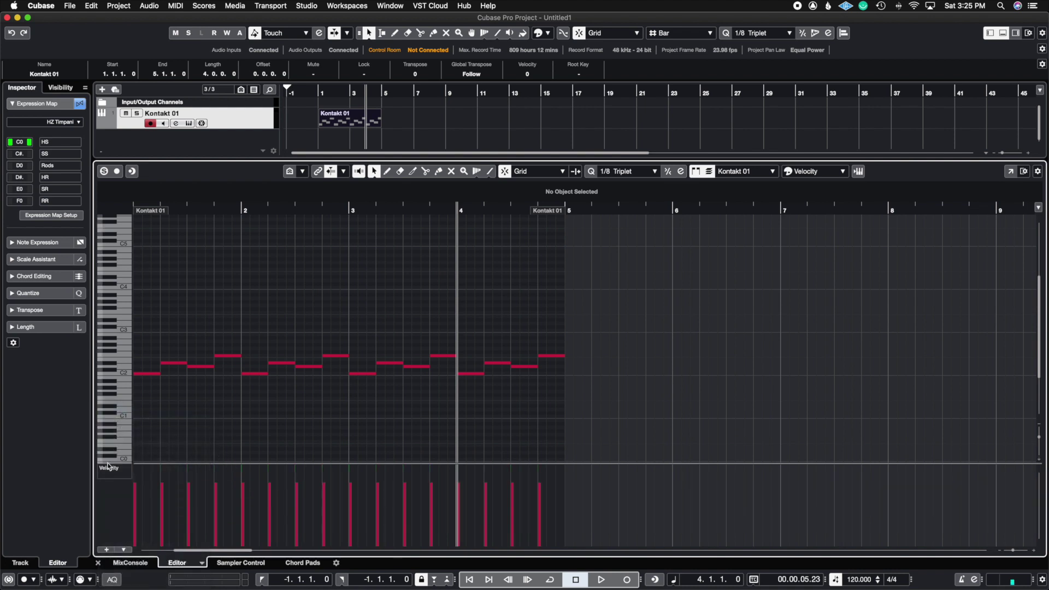
pyautogui.click(108, 466)
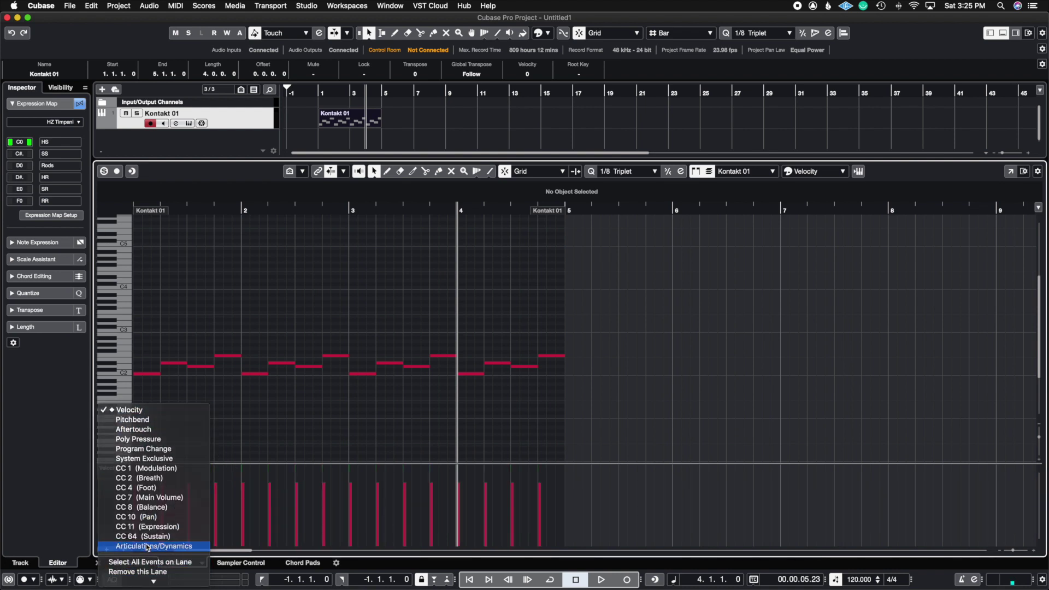
pyautogui.click(147, 546)
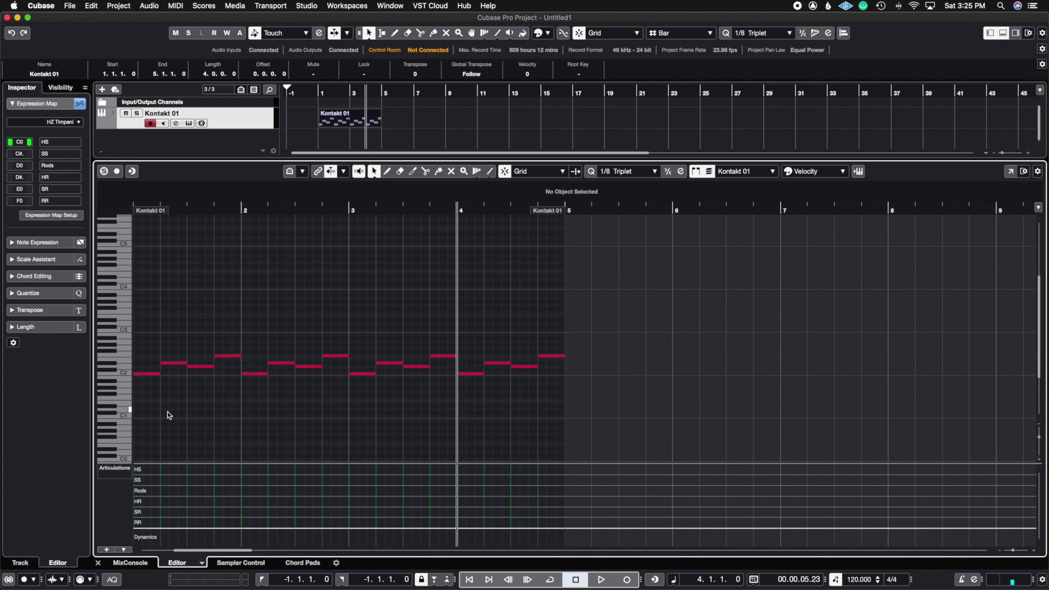
# Set the articulation of the first C2 note to HR and select its HR event in the articulation lane
pyautogui.click(152, 374)
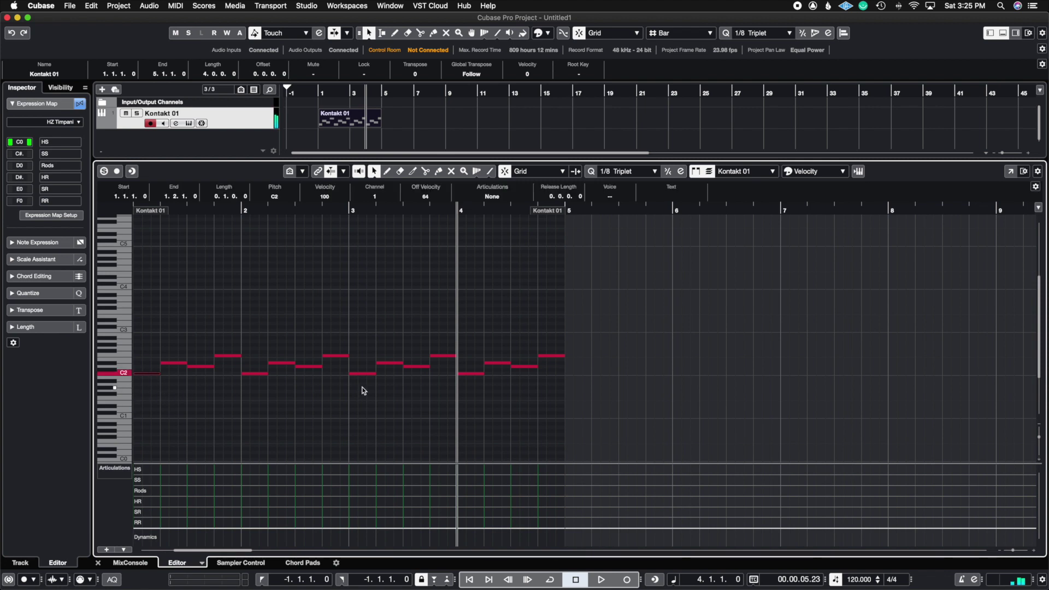
pyautogui.click(491, 198)
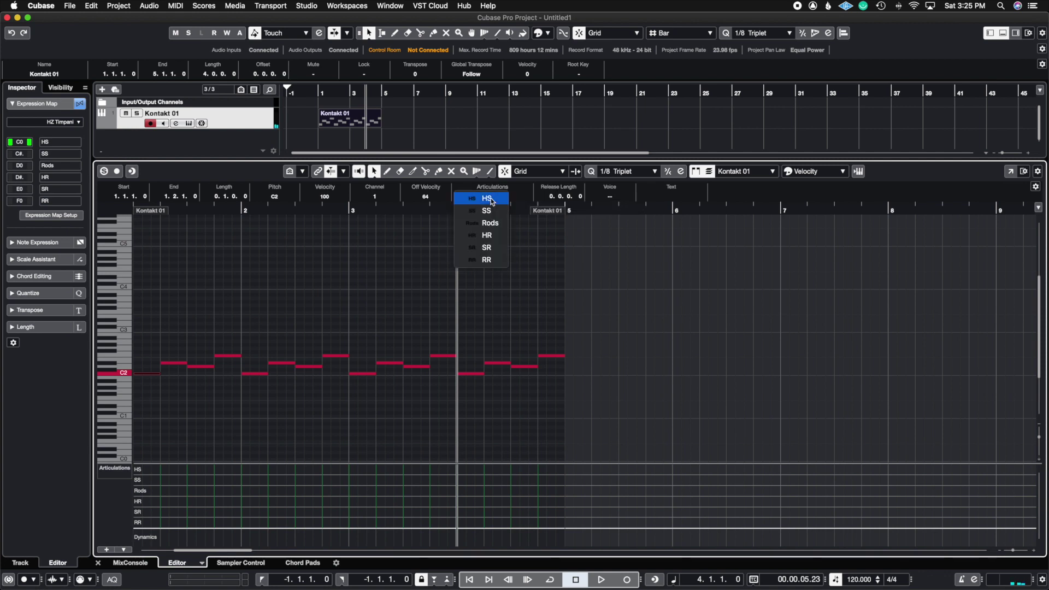
pyautogui.click(492, 236)
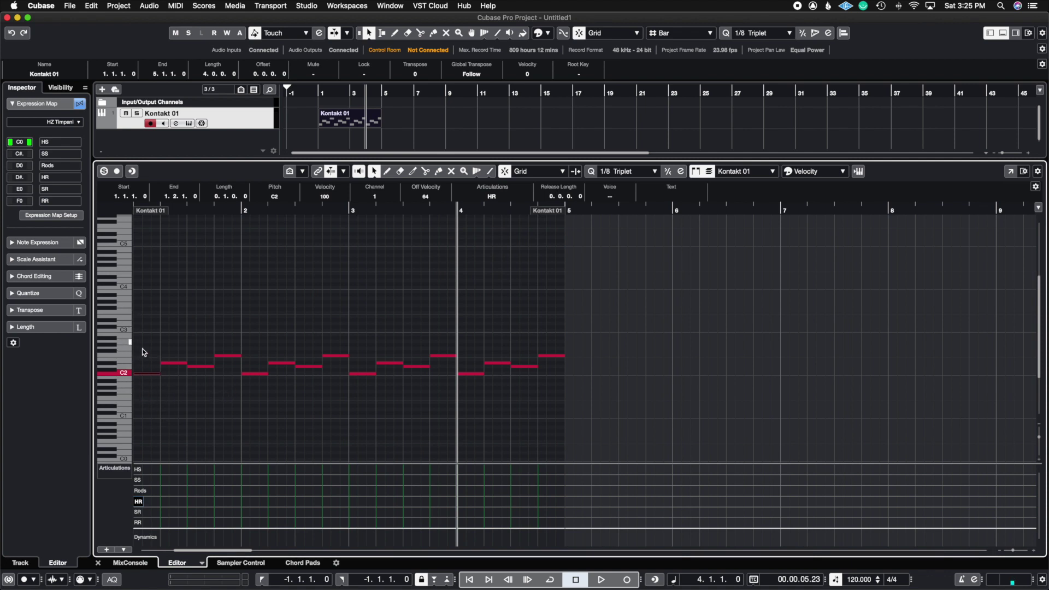
pyautogui.click(151, 377)
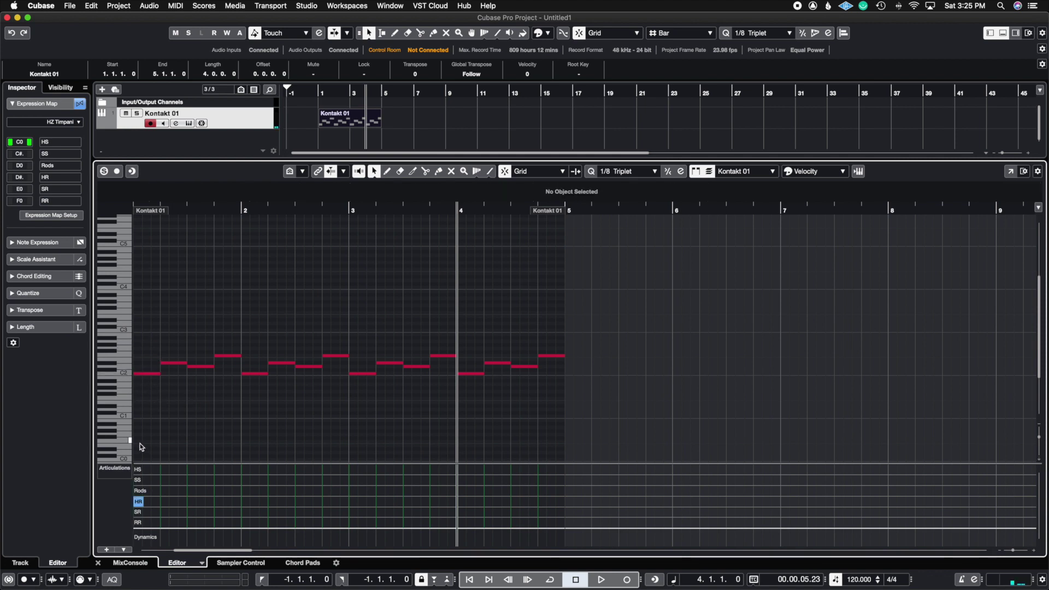
pyautogui.click(136, 501)
# Set the articulation of the second note, D#2 at 1.2.1, to HS
pyautogui.click(168, 363)
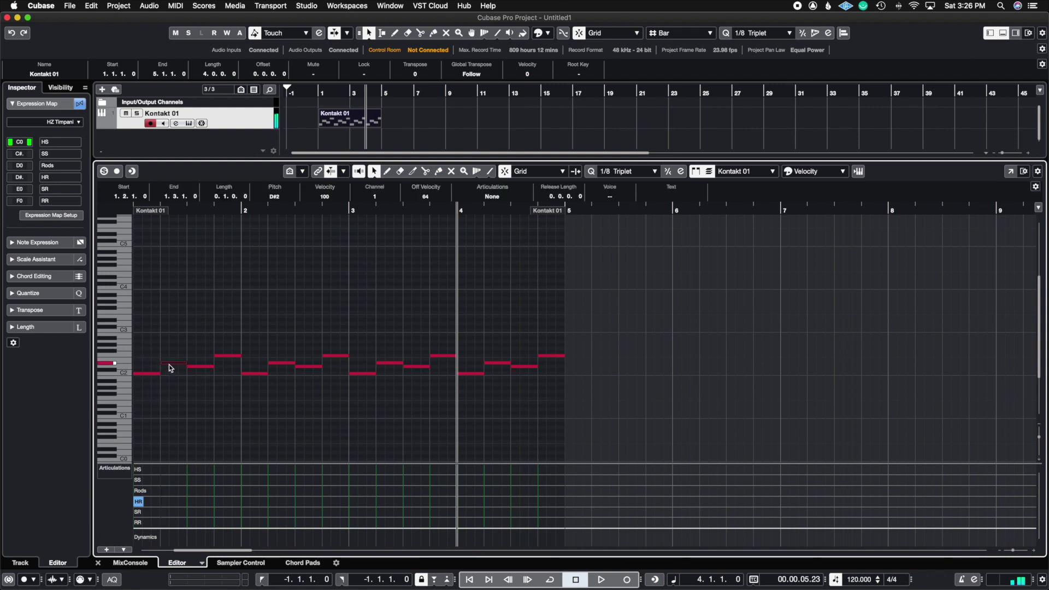
pyautogui.click(508, 199)
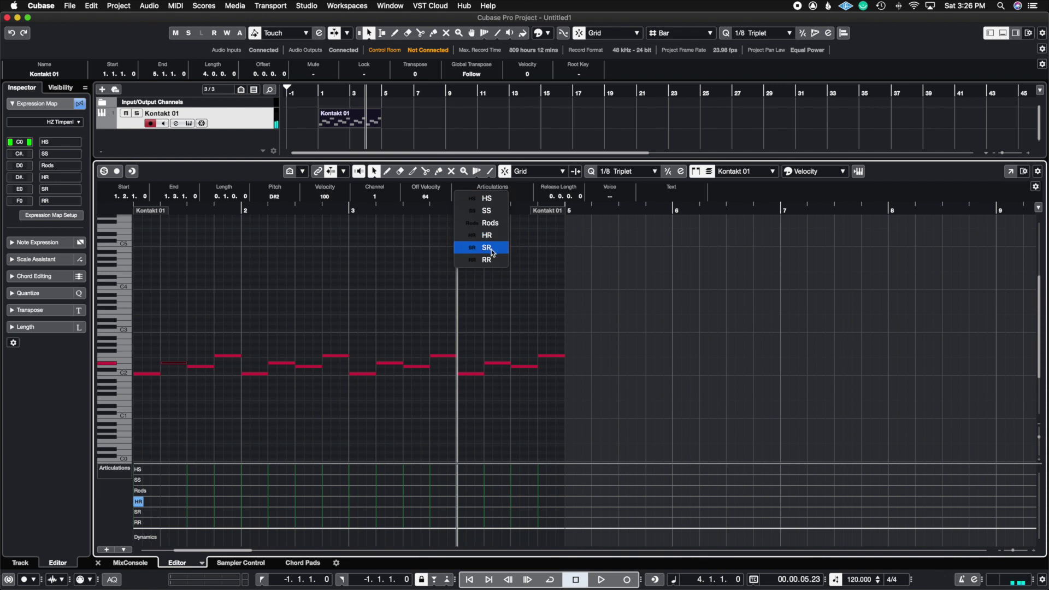
pyautogui.click(495, 200)
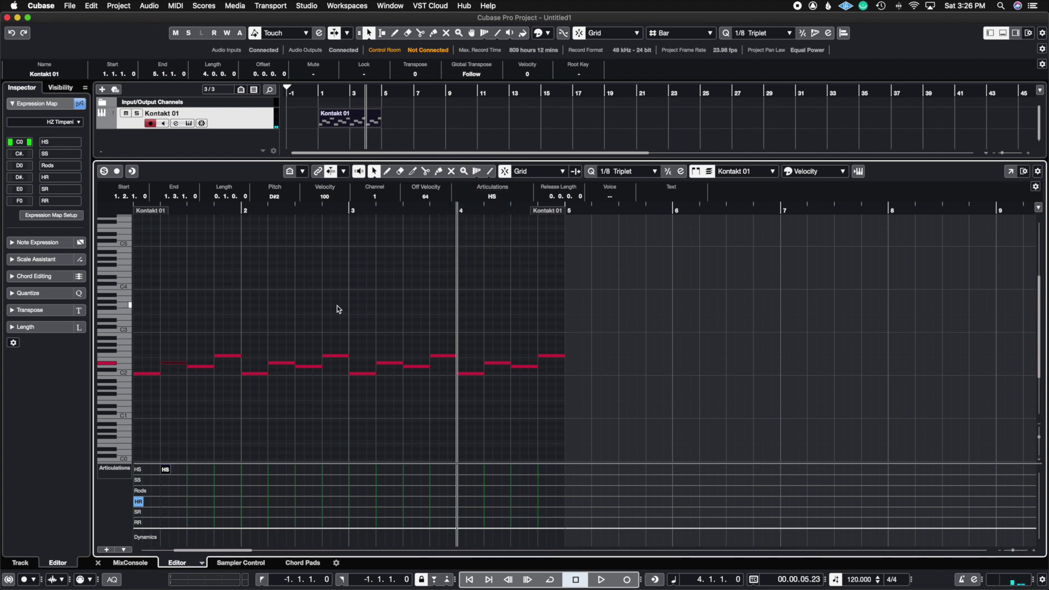
# Set the articulation of the third note, D2, to Rods and of the fourth note, F2, to SR
pyautogui.click(199, 366)
pyautogui.click(492, 196)
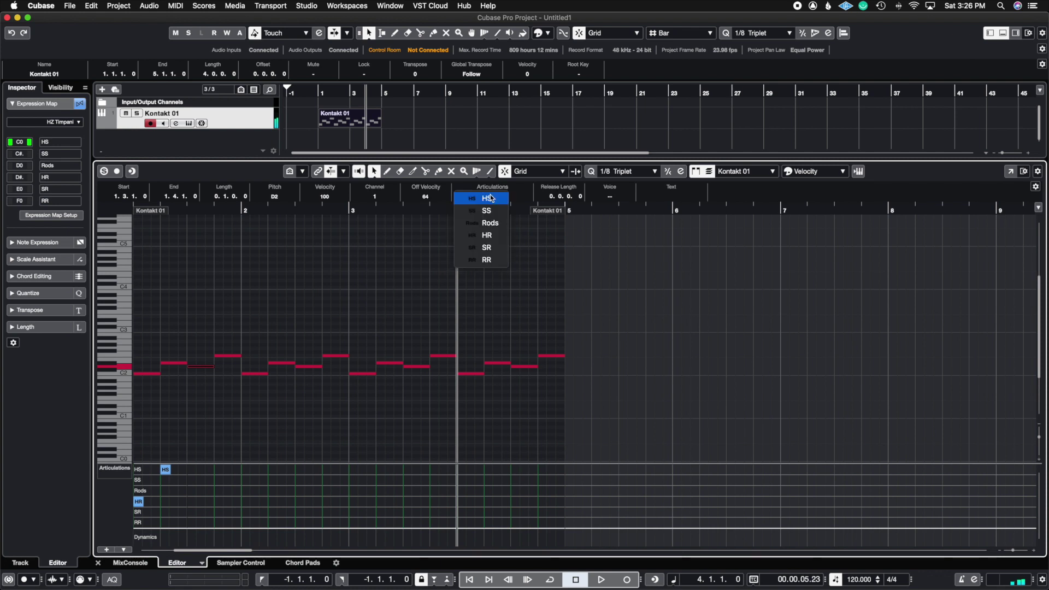
pyautogui.click(489, 222)
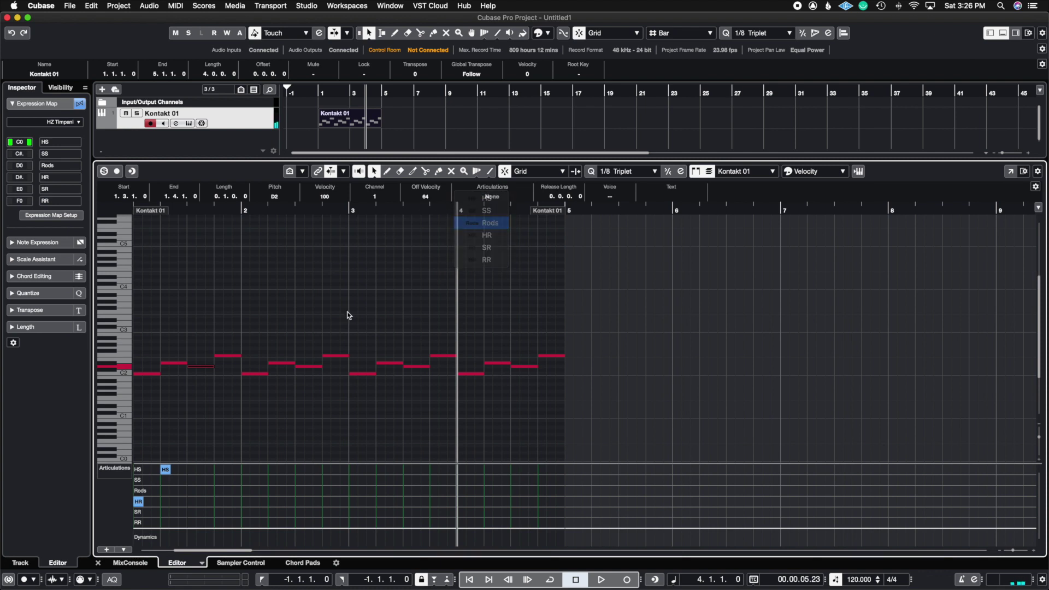
pyautogui.click(236, 357)
pyautogui.click(492, 196)
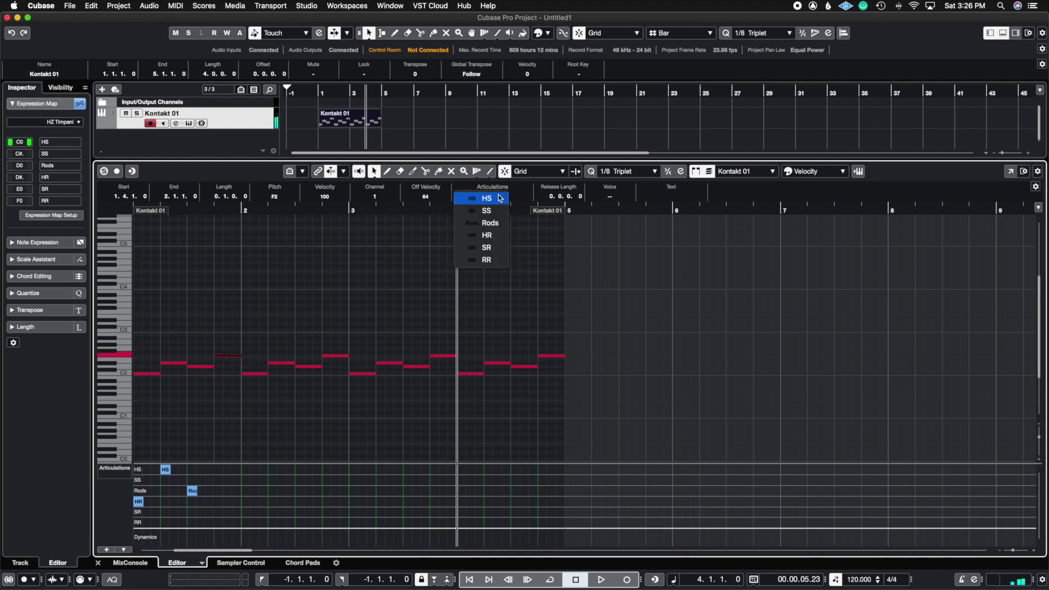
pyautogui.click(493, 248)
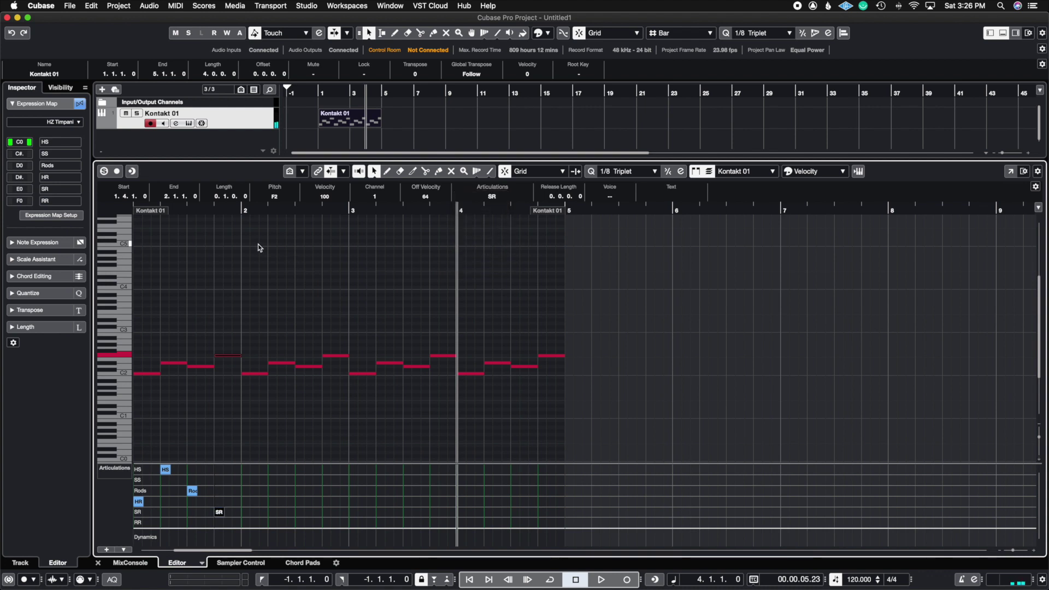
# Play the Kontakt 01 part to hear the assigned note articulations, then stop playback and deselect the note
pyautogui.click(320, 97)
pyautogui.press('space')
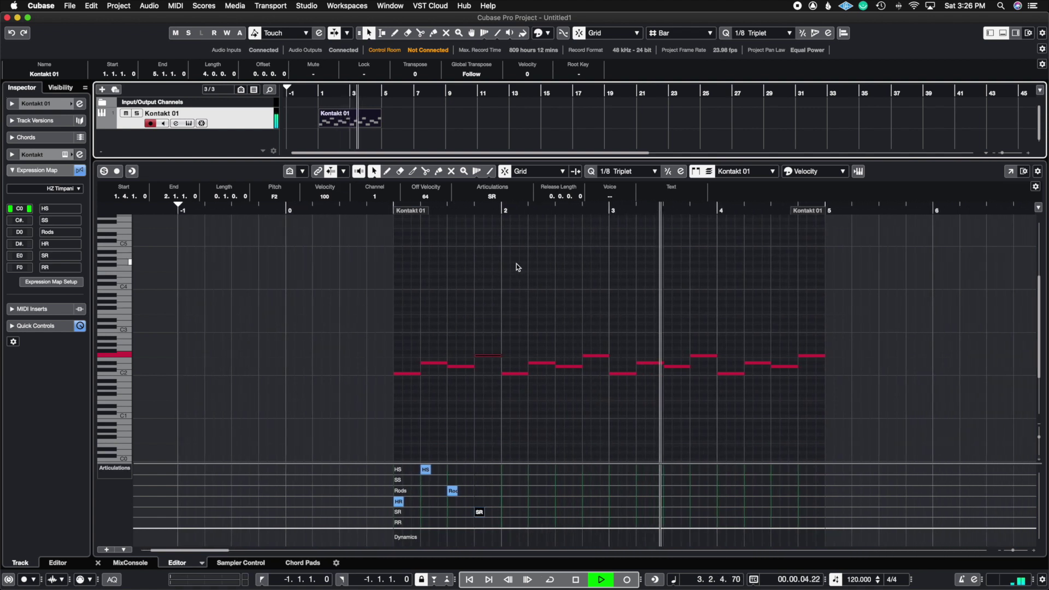
pyautogui.click(491, 447)
pyautogui.press('space')
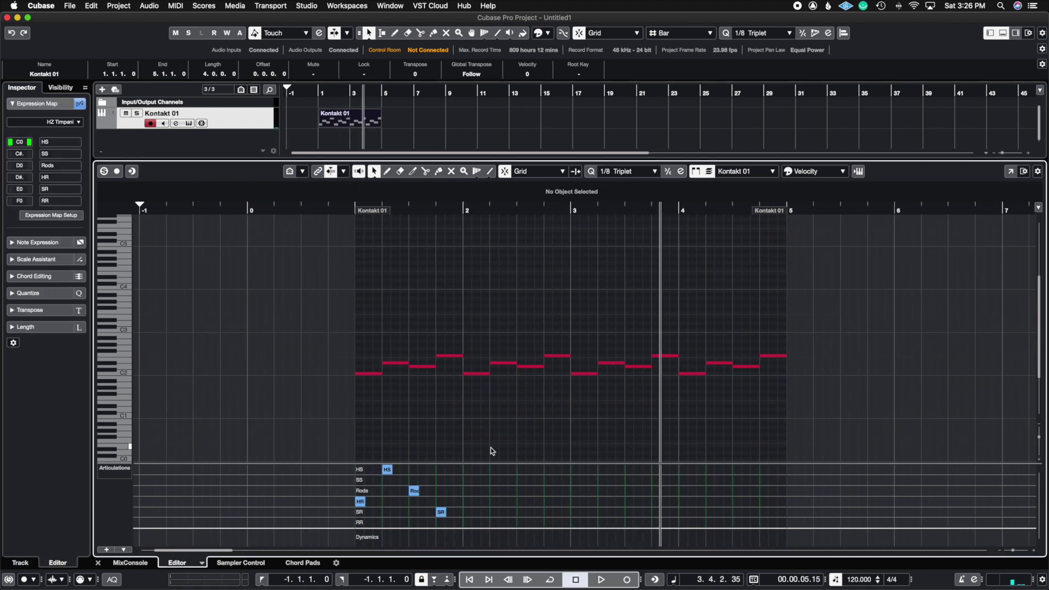
# Open the Kontakt instrument window, play the part from bar 1 to watch the articulation switching, then stop and close the window
pyautogui.click(189, 123)
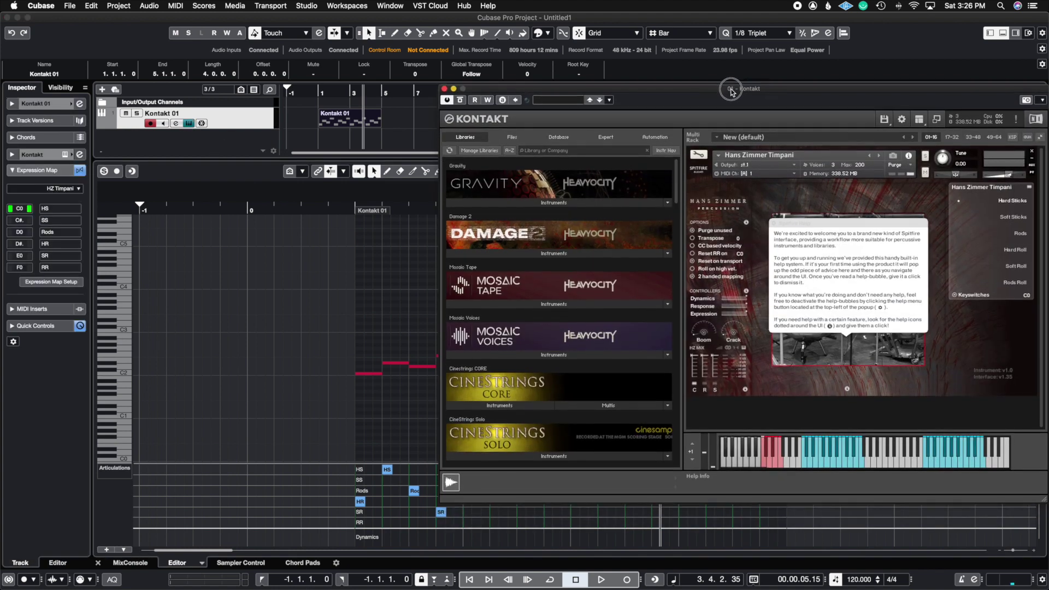
pyautogui.moveTo(721, 111); pyautogui.dragTo(730, 60)
pyautogui.click(357, 215)
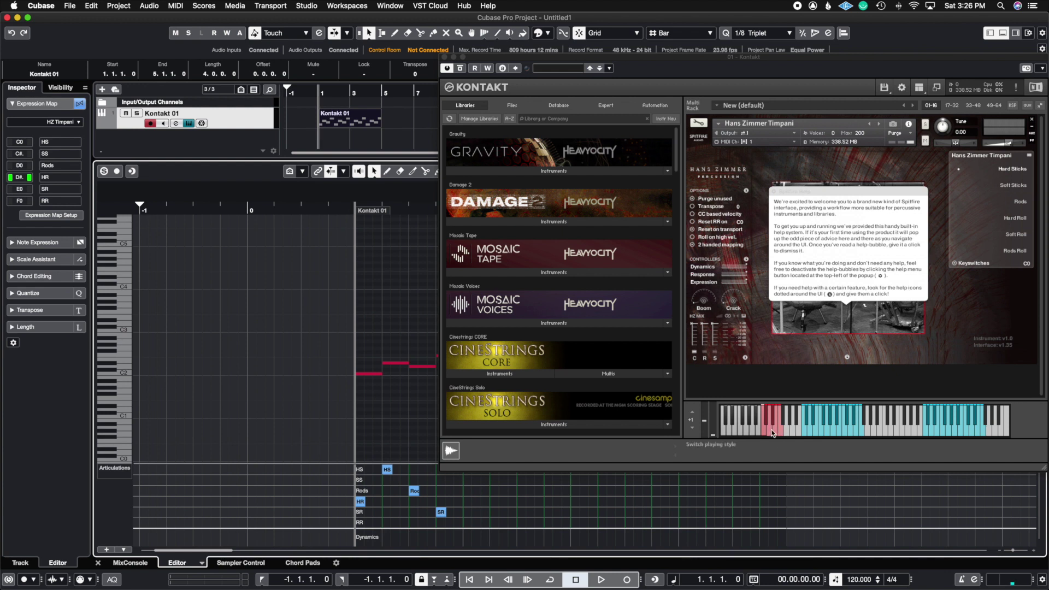
pyautogui.press('space')
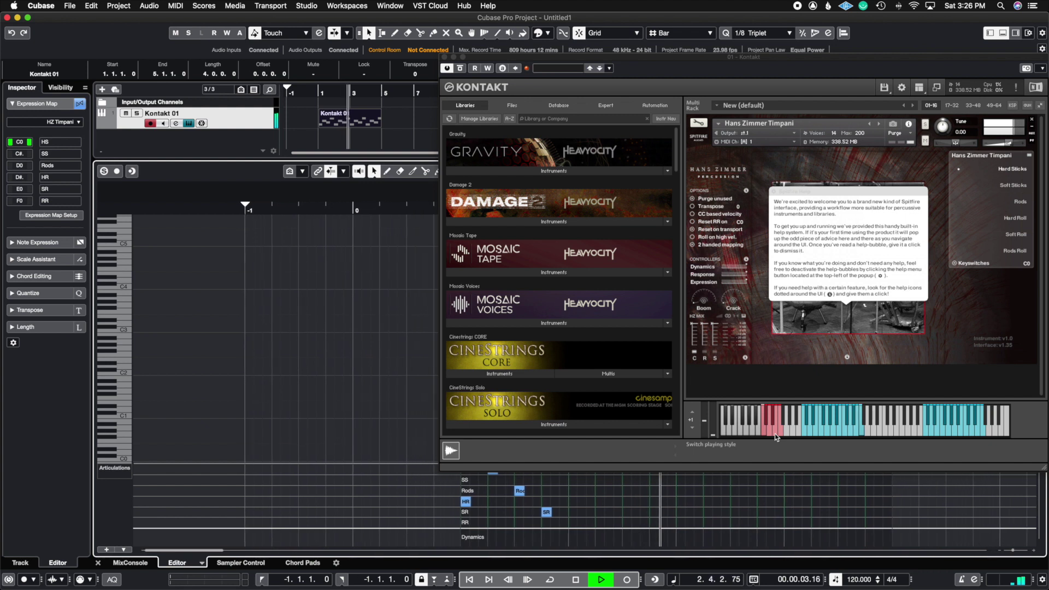
pyautogui.press('space')
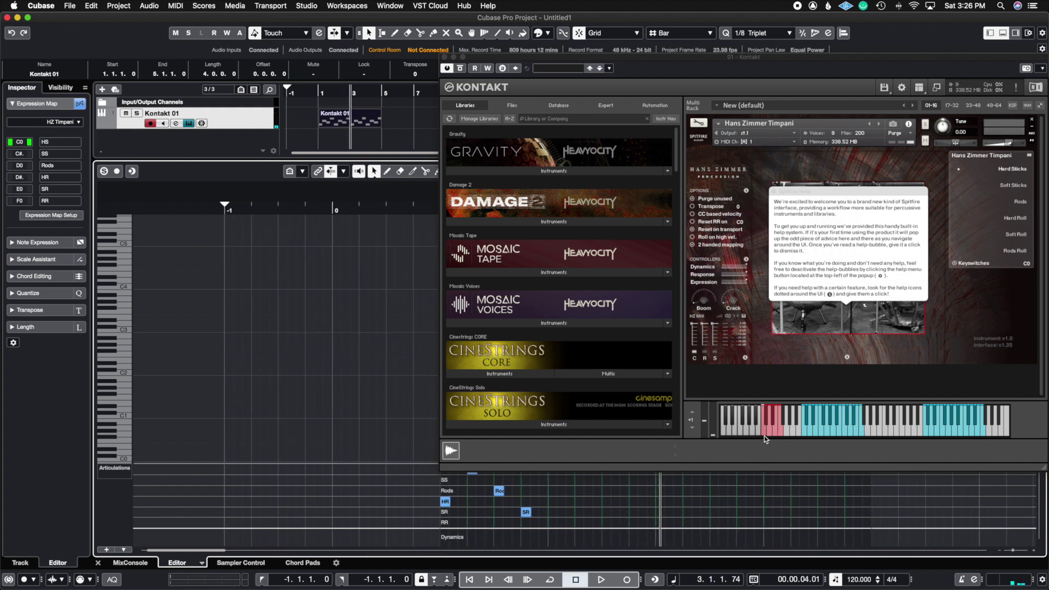
pyautogui.click(444, 57)
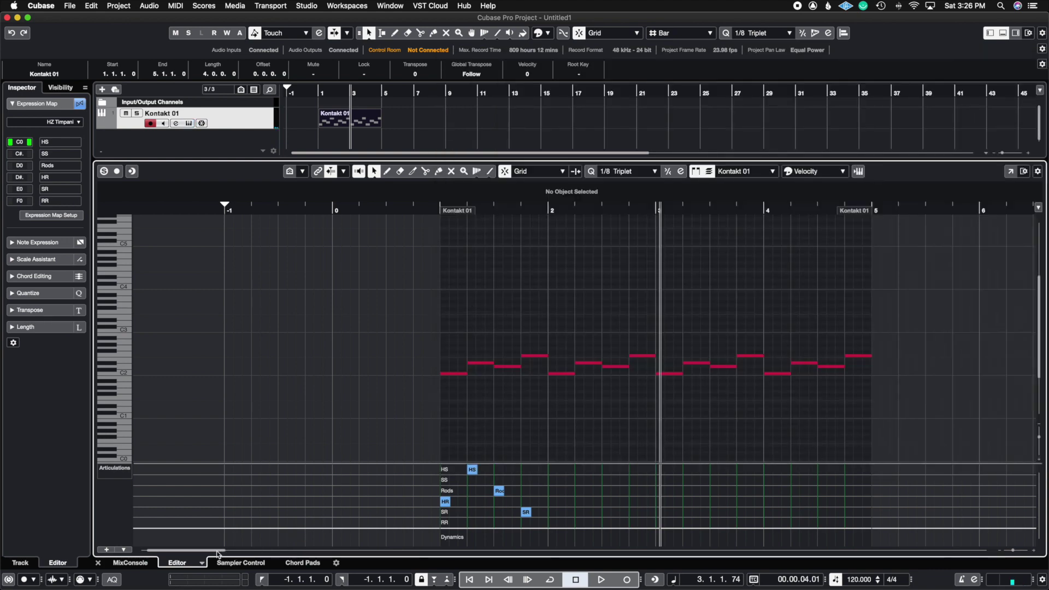
# In the Expression Map Setup, change the type of the HS, SS and Rods articulations to Direction
pyautogui.moveTo(217, 551); pyautogui.dragTo(236, 551)
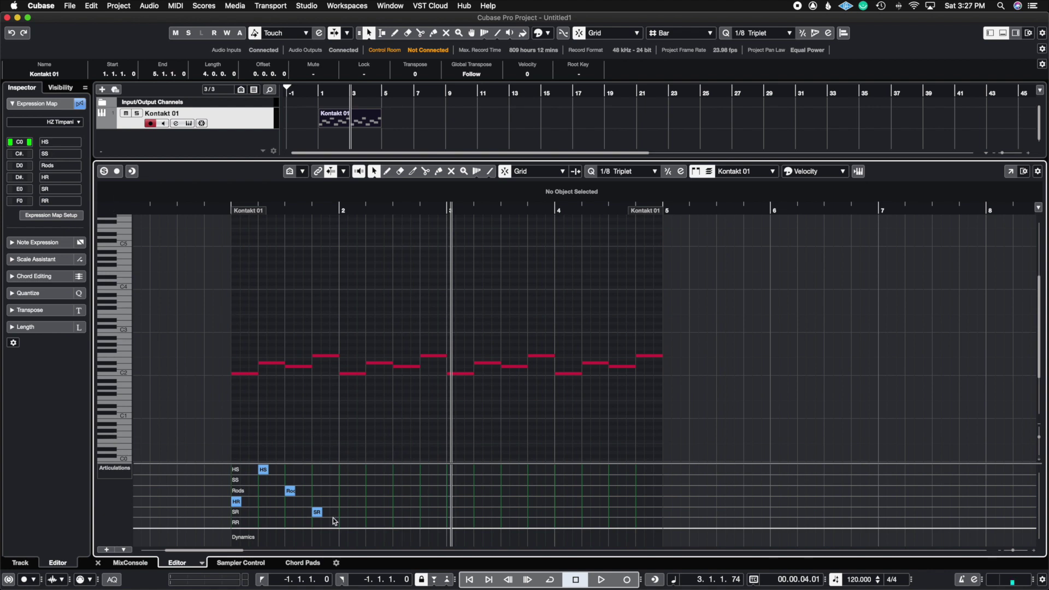
pyautogui.moveTo(326, 324); pyautogui.dragTo(328, 351)
pyautogui.click(51, 215)
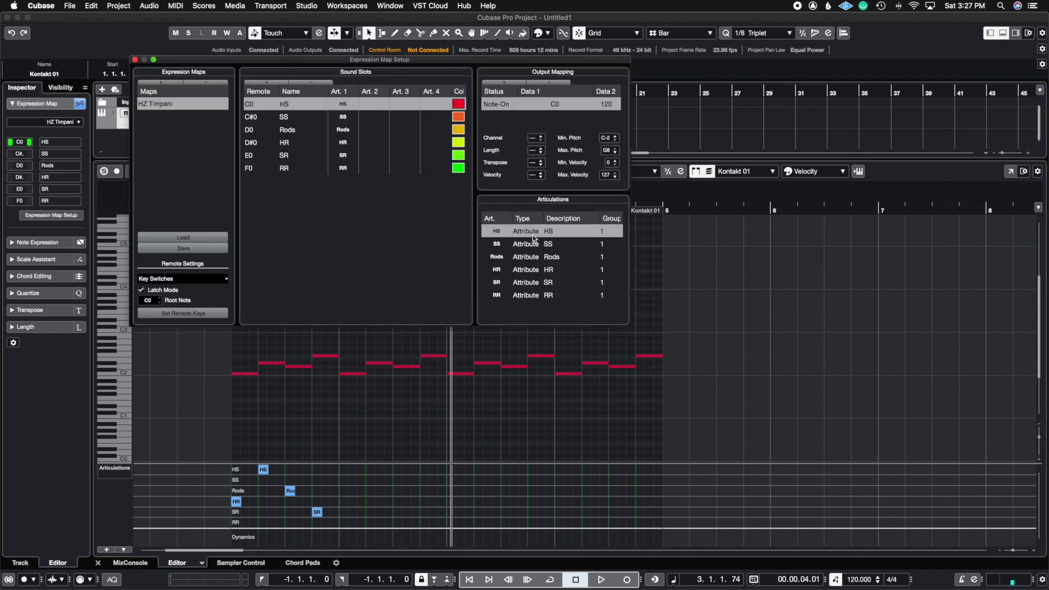
pyautogui.click(527, 232)
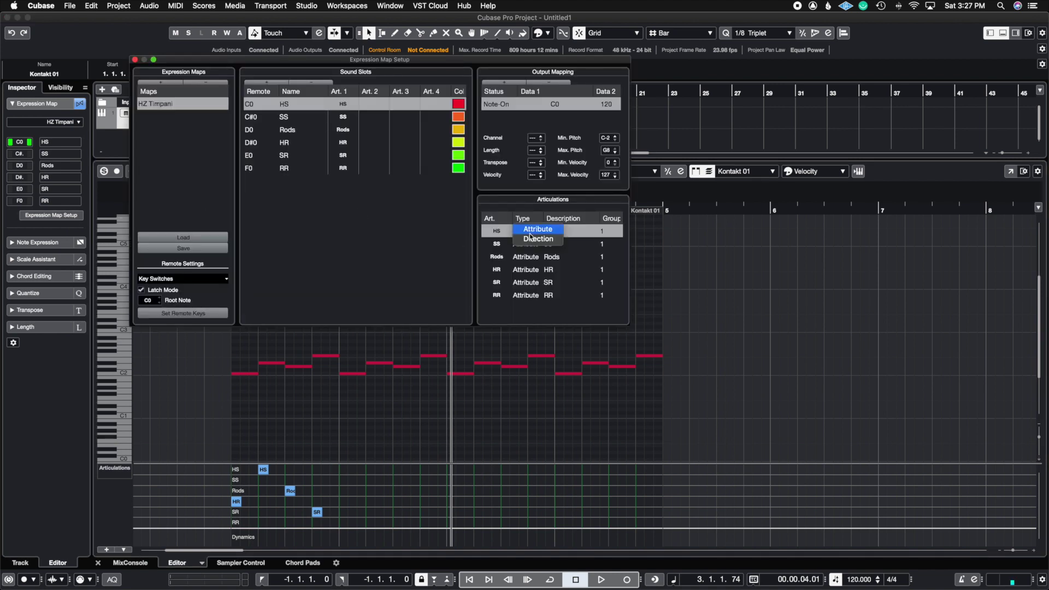
pyautogui.click(531, 238)
pyautogui.click(530, 246)
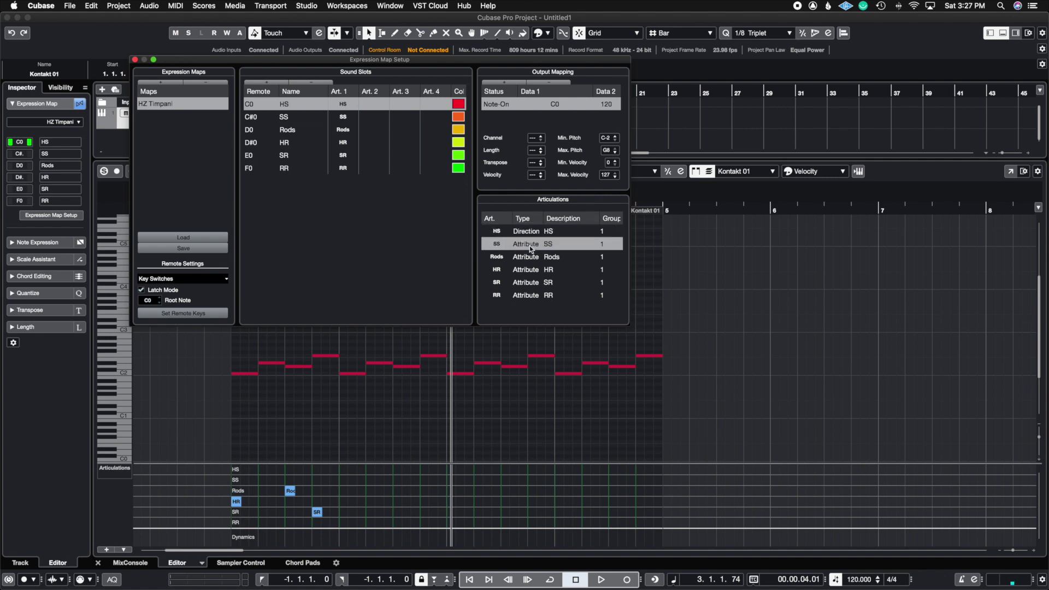
pyautogui.click(530, 244)
pyautogui.click(531, 252)
pyautogui.click(531, 257)
pyautogui.click(531, 258)
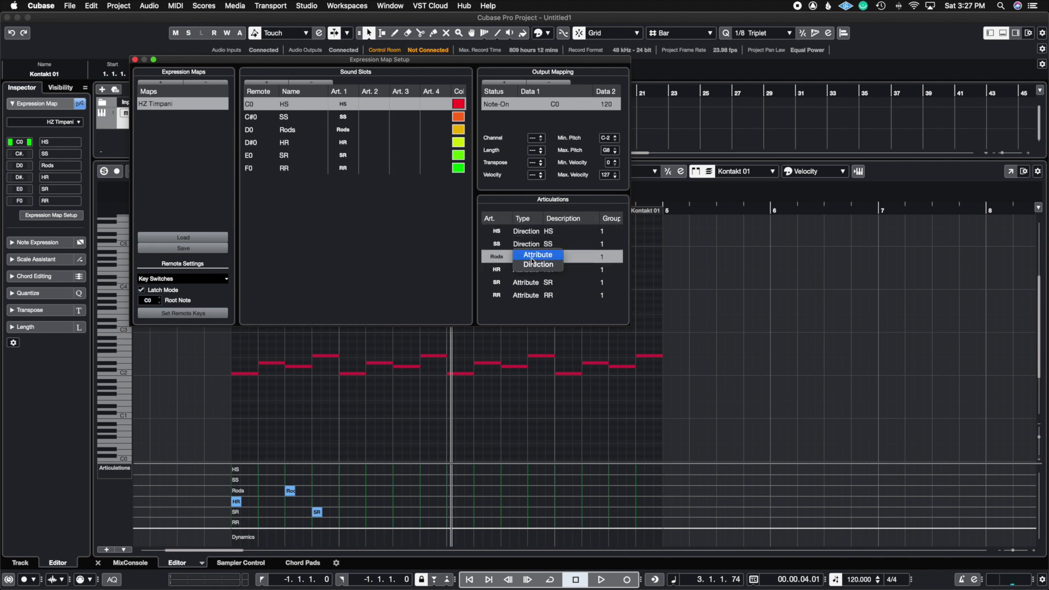
pyautogui.click(531, 264)
# Change the type of the HR, SR and RR articulations to Direction
pyautogui.click(530, 269)
pyautogui.click(530, 269)
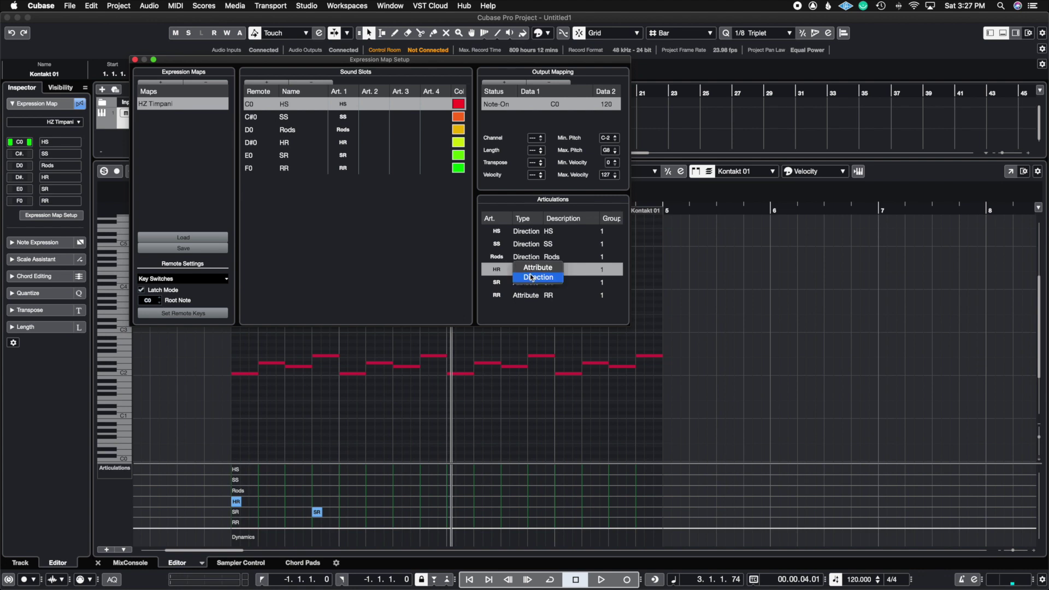
pyautogui.click(532, 276)
pyautogui.click(532, 283)
pyautogui.click(532, 287)
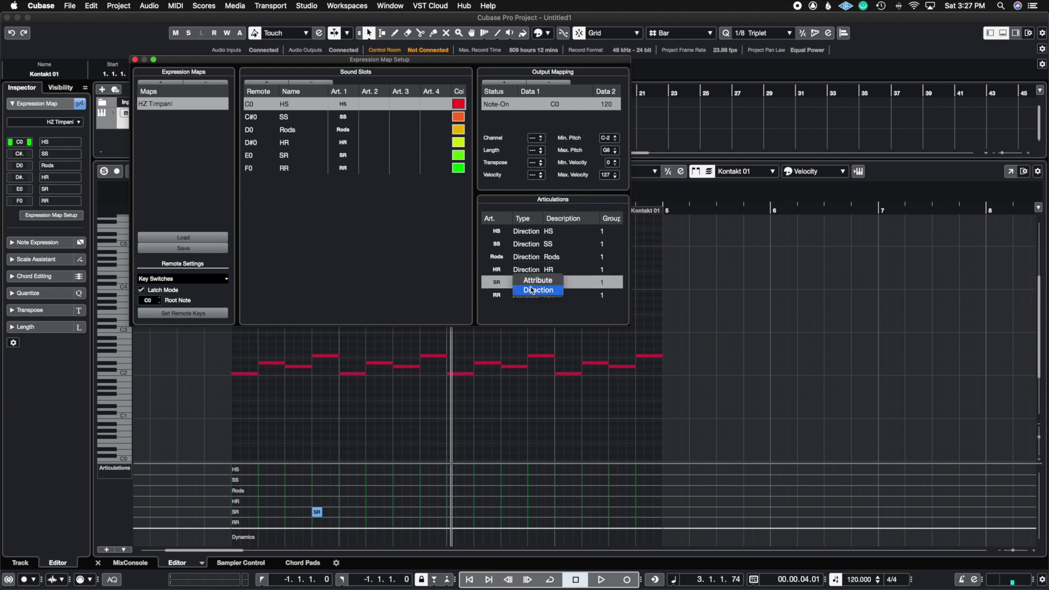
pyautogui.click(536, 293)
pyautogui.click(532, 296)
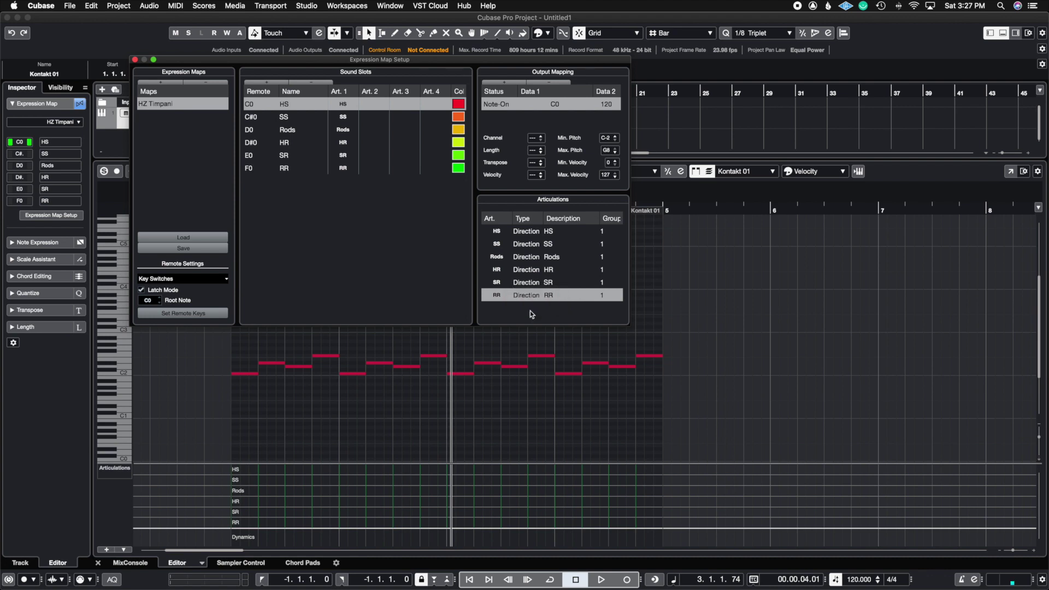
# Save the map as HZ Timpani.expressionmap on the Desktop, replacing the existing file, and close the Expression Map Setup
pyautogui.click(185, 248)
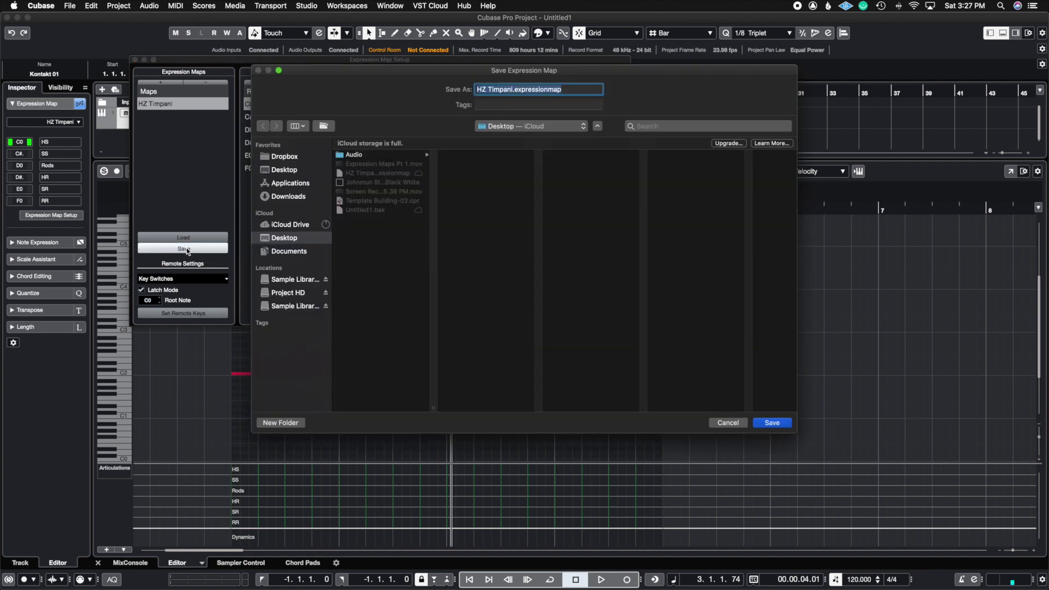
pyautogui.click(772, 423)
pyautogui.click(594, 140)
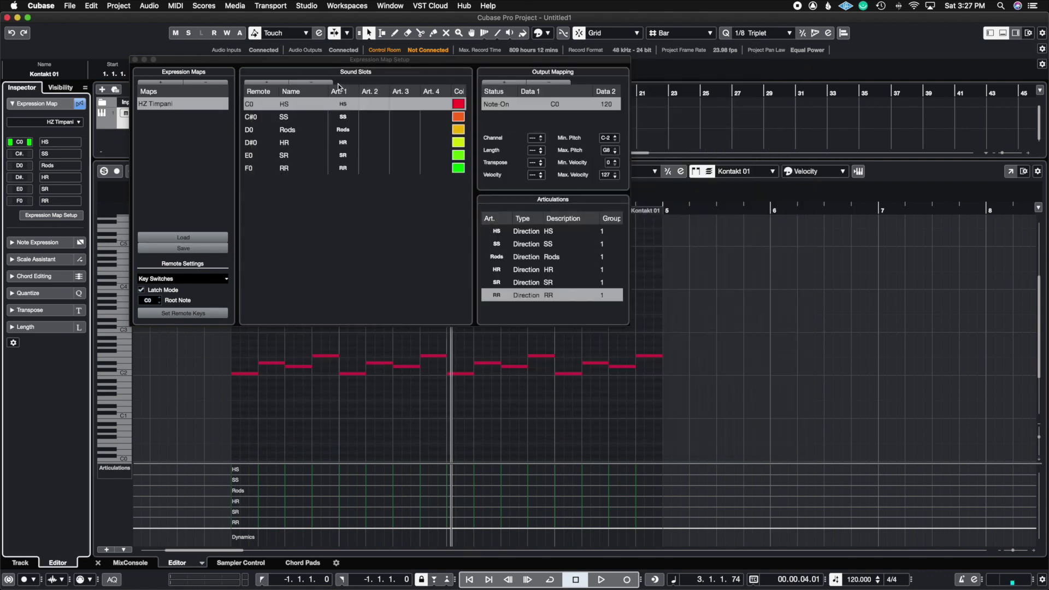
pyautogui.click(134, 59)
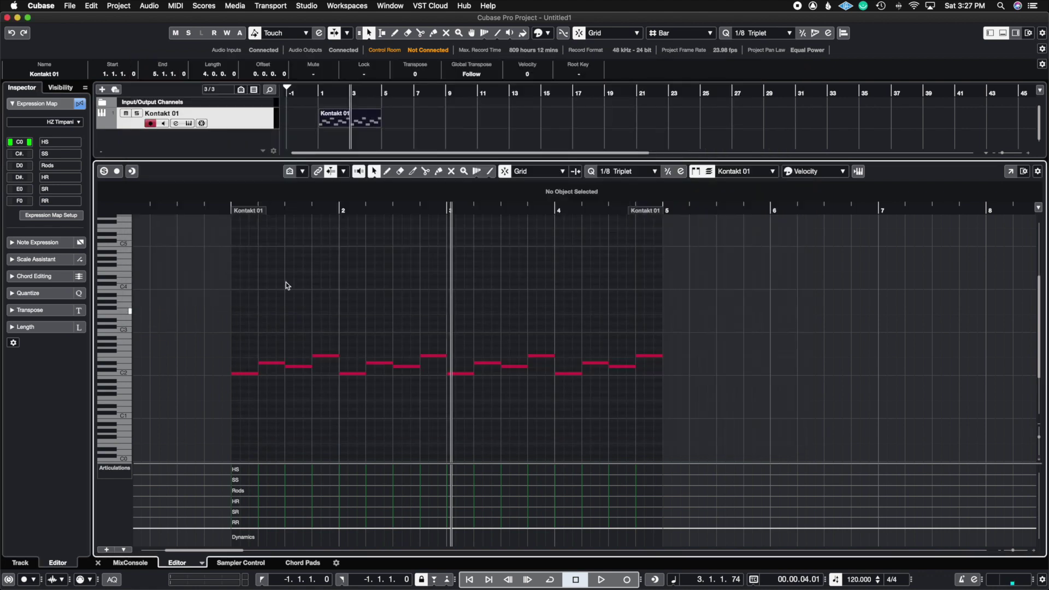
# Place the playhead just before bar 1 and insert articulation directions HS at 1.1, Rods at 1.3 and SR at bar 2
pyautogui.click(214, 206)
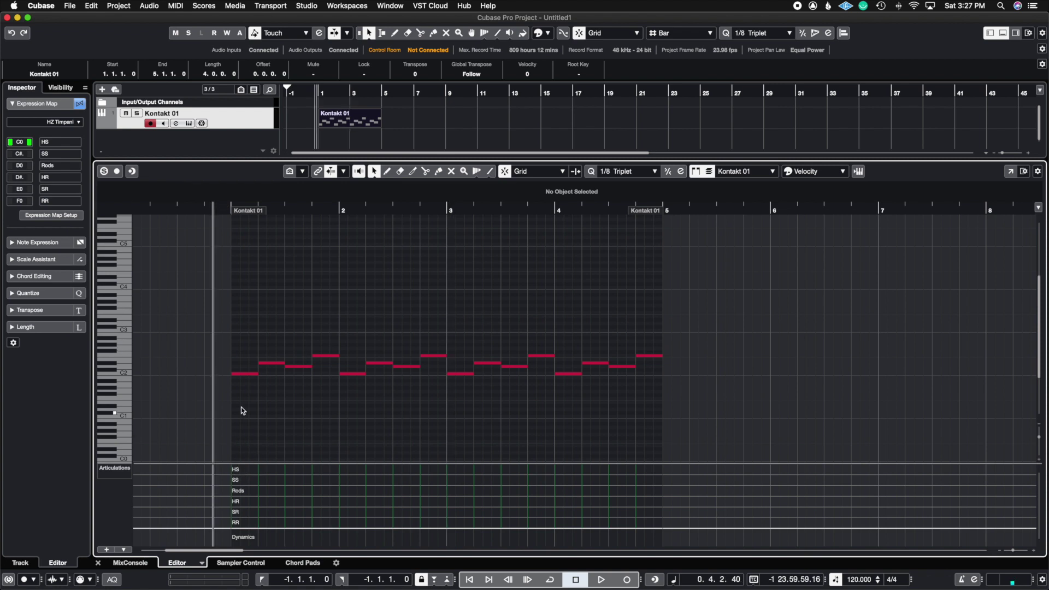
pyautogui.click(233, 470)
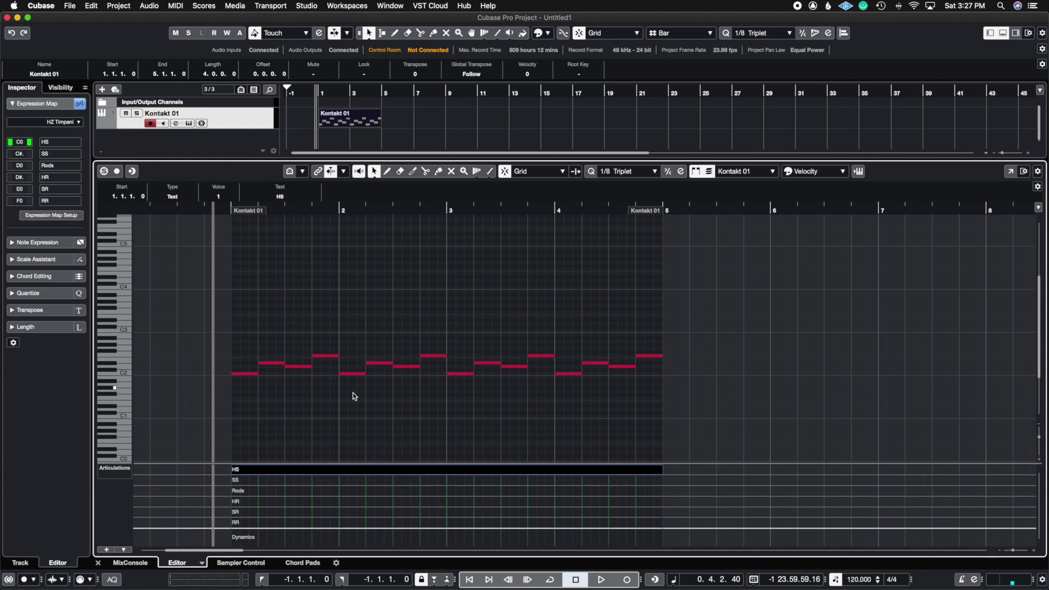
pyautogui.click(290, 491)
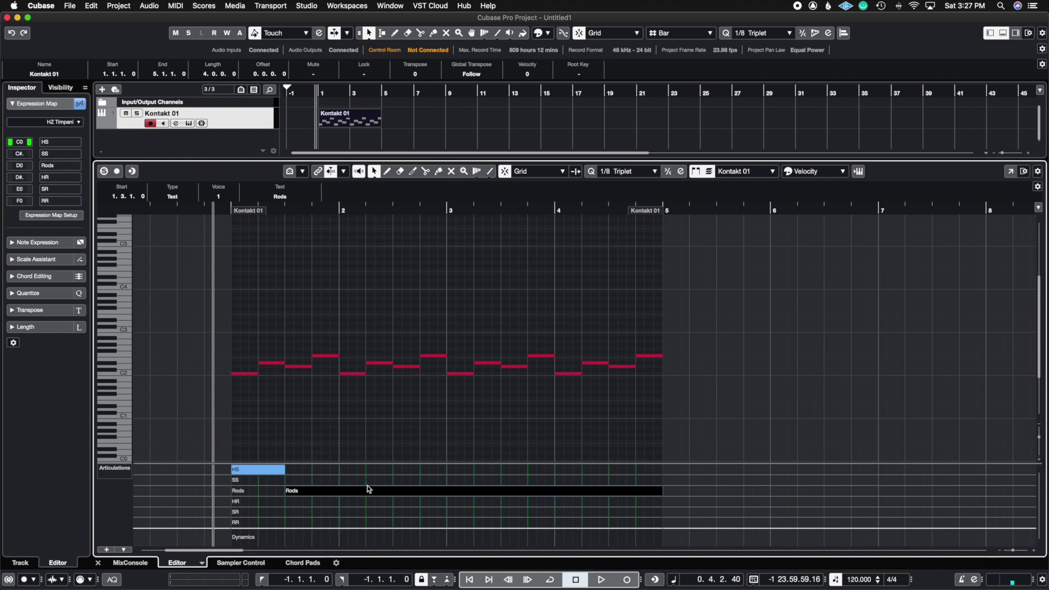
pyautogui.click(343, 512)
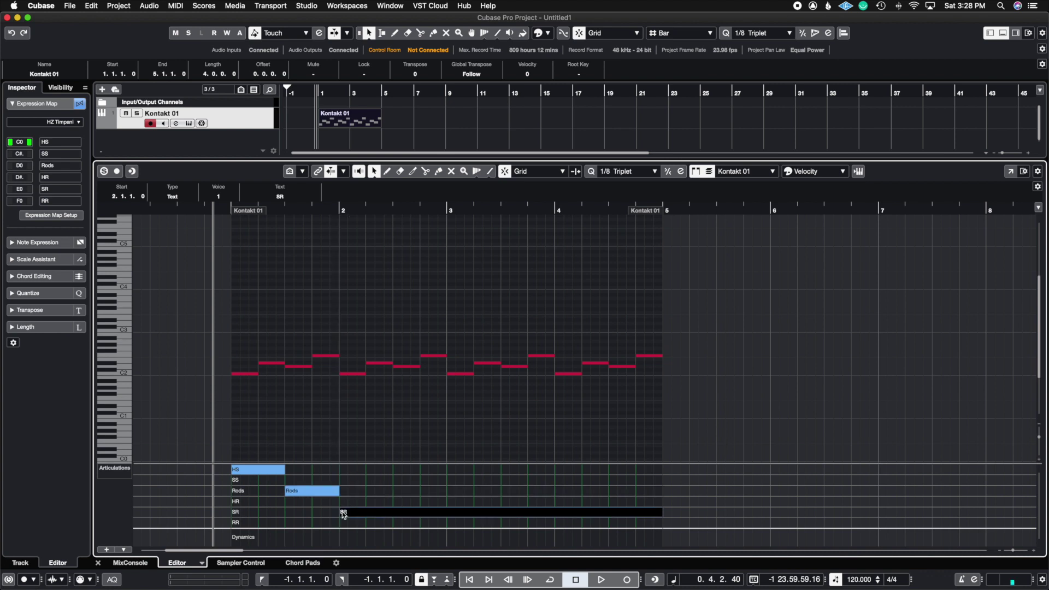
# Insert articulation directions HR at 2.3, SS at bar 3 and Rods at bar 4 in the articulation lane
pyautogui.click(400, 501)
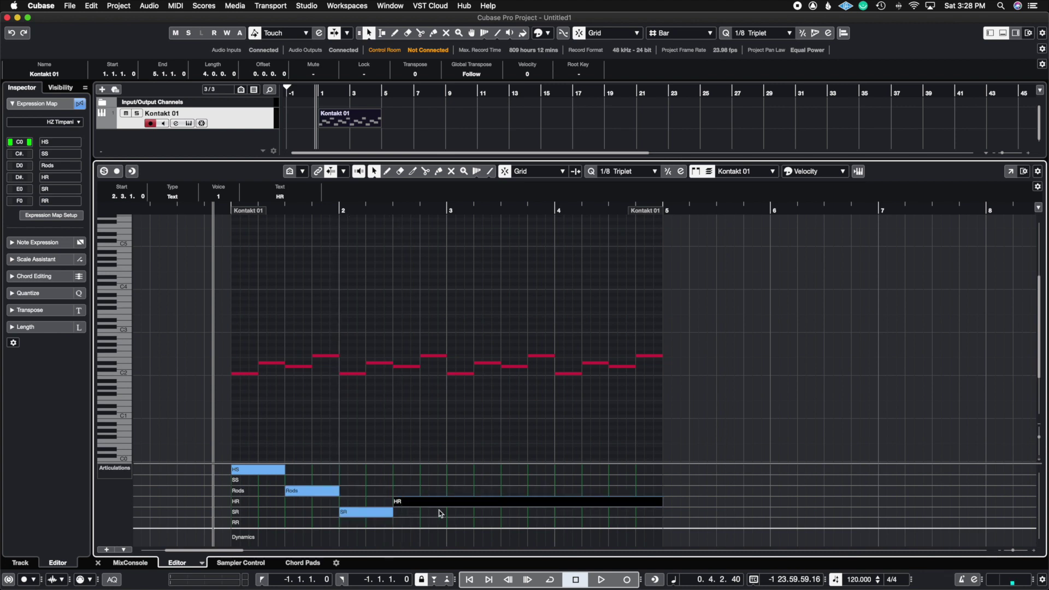
pyautogui.click(453, 479)
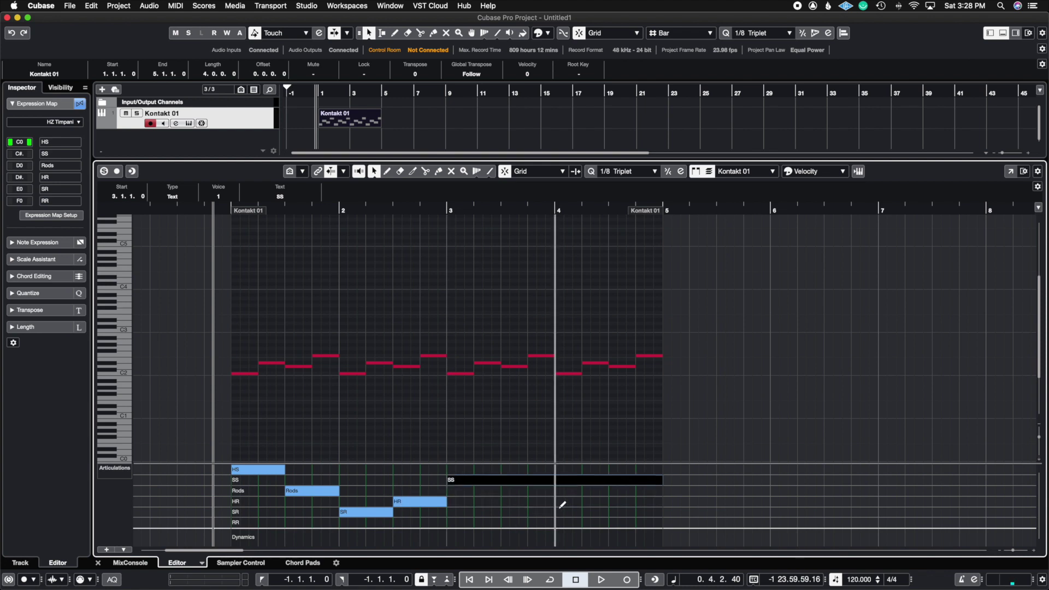
pyautogui.click(558, 491)
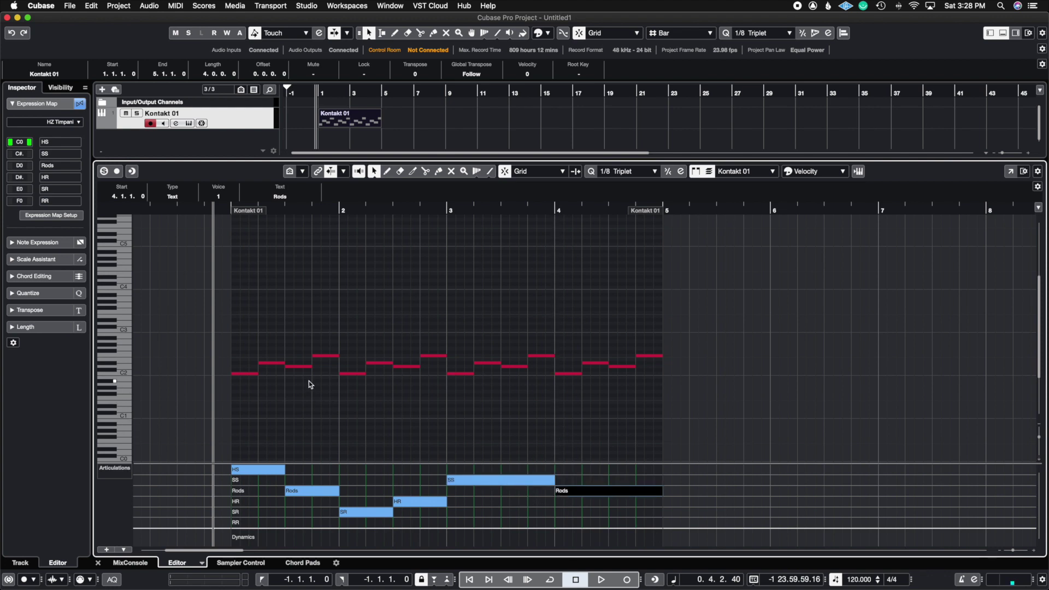
# Play the part through bar 4 with the inserted articulation directions, stop, and open the Kontakt instrument window
pyautogui.press('space')
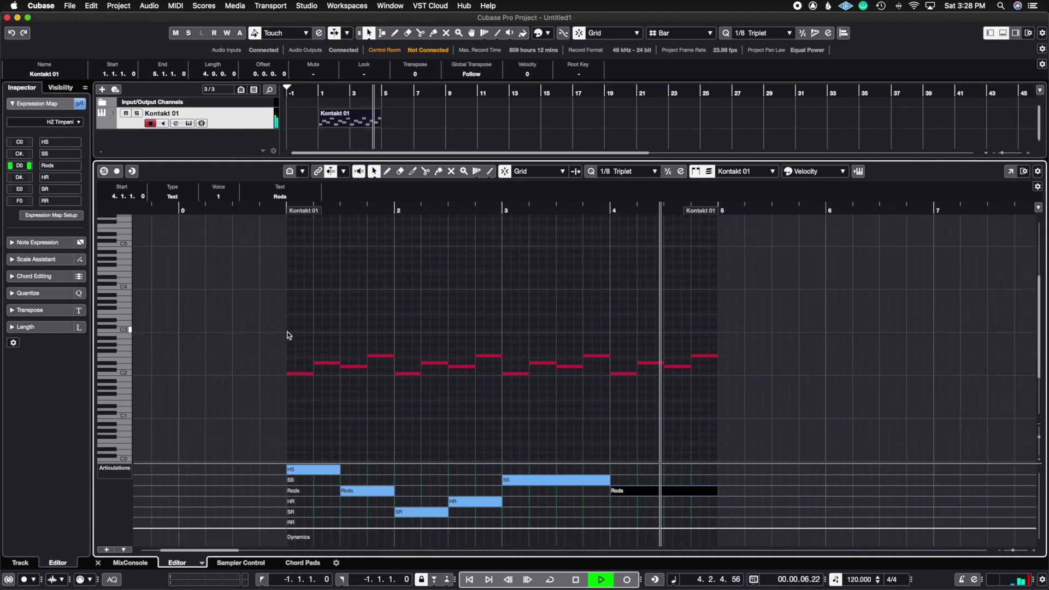
pyautogui.press('space')
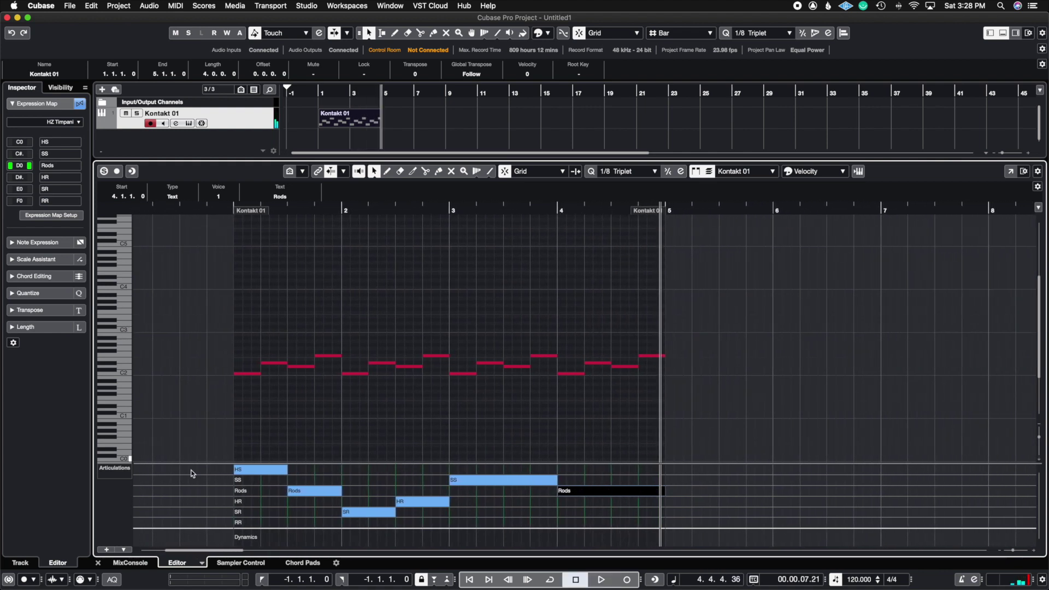
pyautogui.click(189, 125)
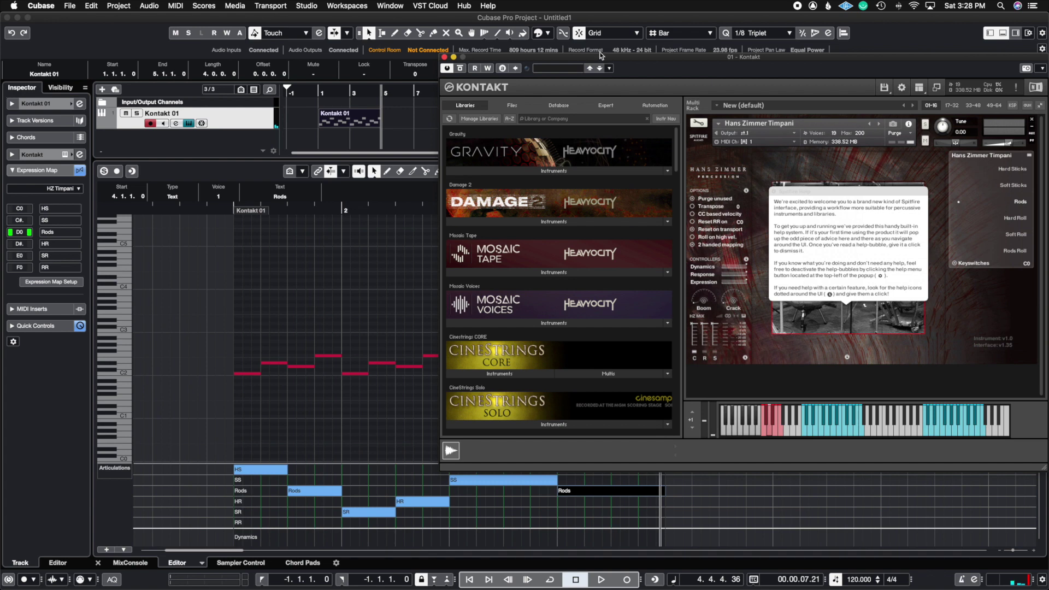
# Play the part from just before bar 1 through bar 4 with the Kontakt window in view to watch the articulations switch, and stop
pyautogui.moveTo(587, 76); pyautogui.dragTo(538, 30)
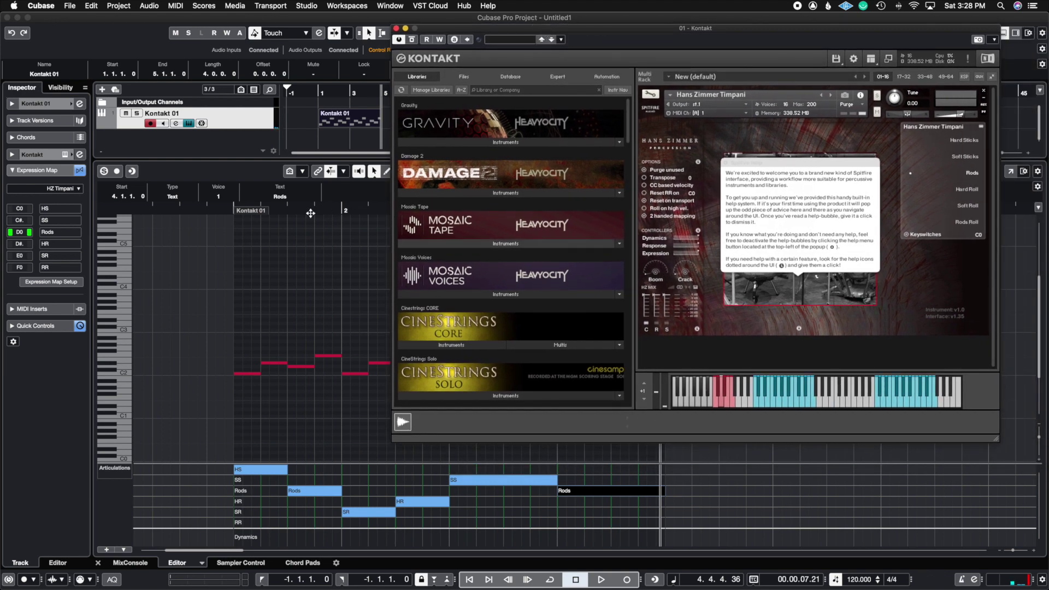
pyautogui.click(213, 209)
pyautogui.press('space')
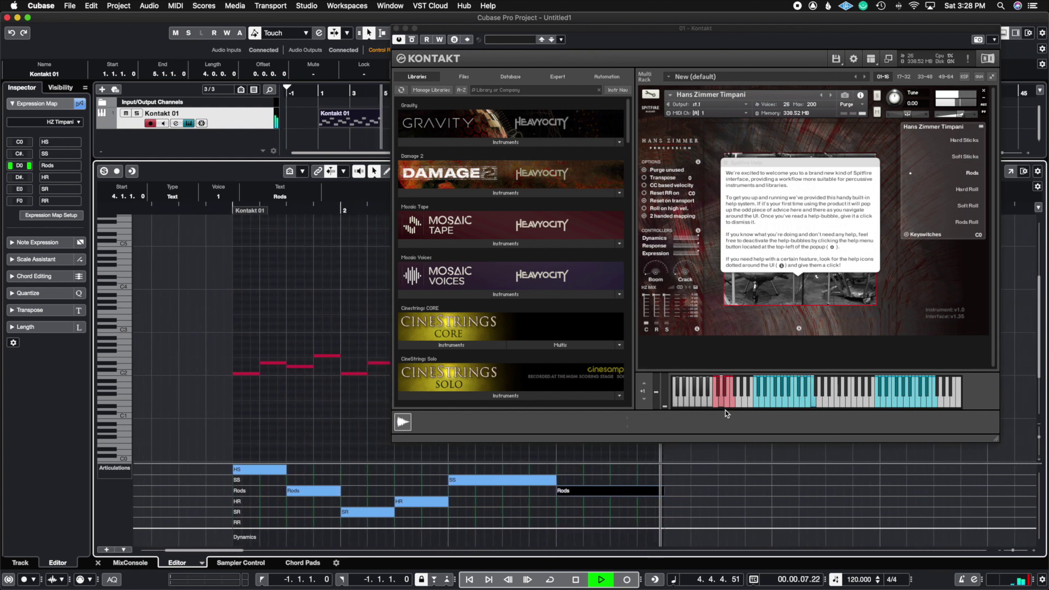
pyautogui.press('space')
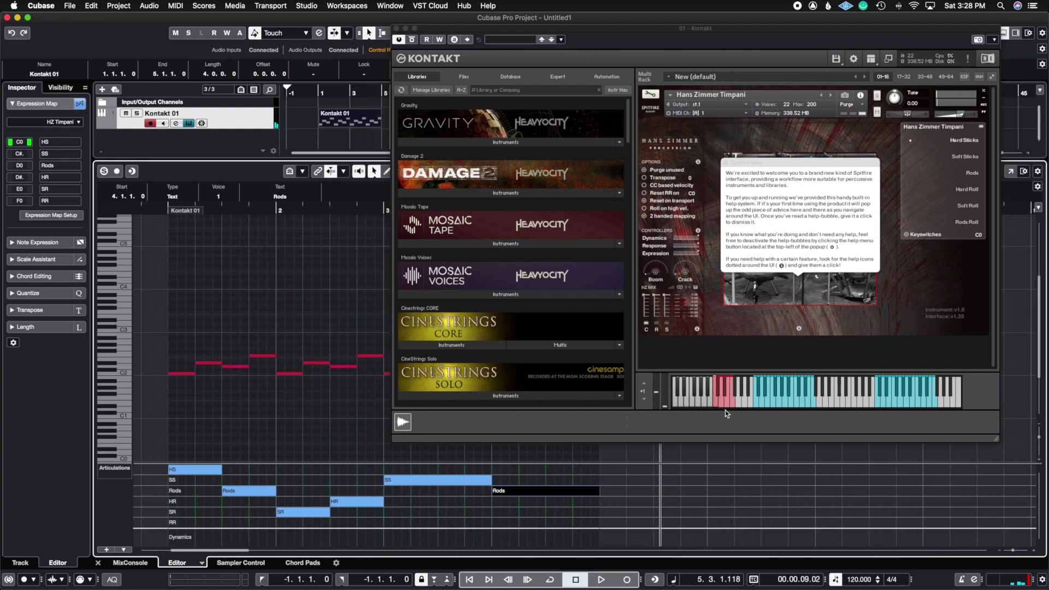
# Extend the end of the Kontakt 01 part to 8.3.1.0 in the Key Editor and close the Kontakt window
pyautogui.moveTo(563, 28); pyautogui.dragTo(314, 293)
pyautogui.moveTo(580, 215)
pyautogui.mouseDown()
pyautogui.moveTo(877, 211)
pyautogui.moveTo(916, 231)
pyautogui.moveTo(952, 230)
pyautogui.mouseUp()
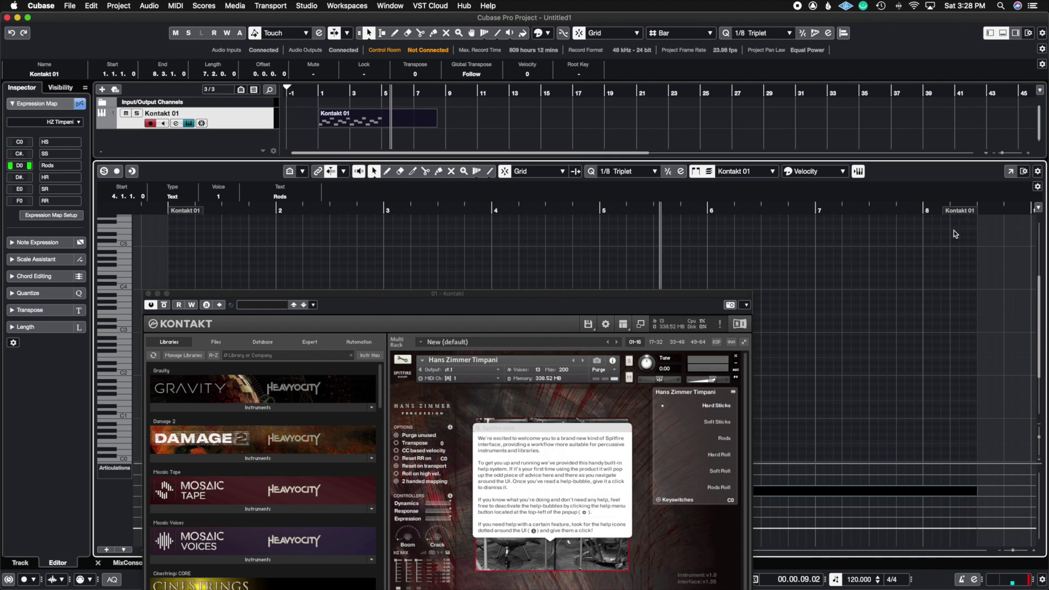
pyautogui.click(148, 294)
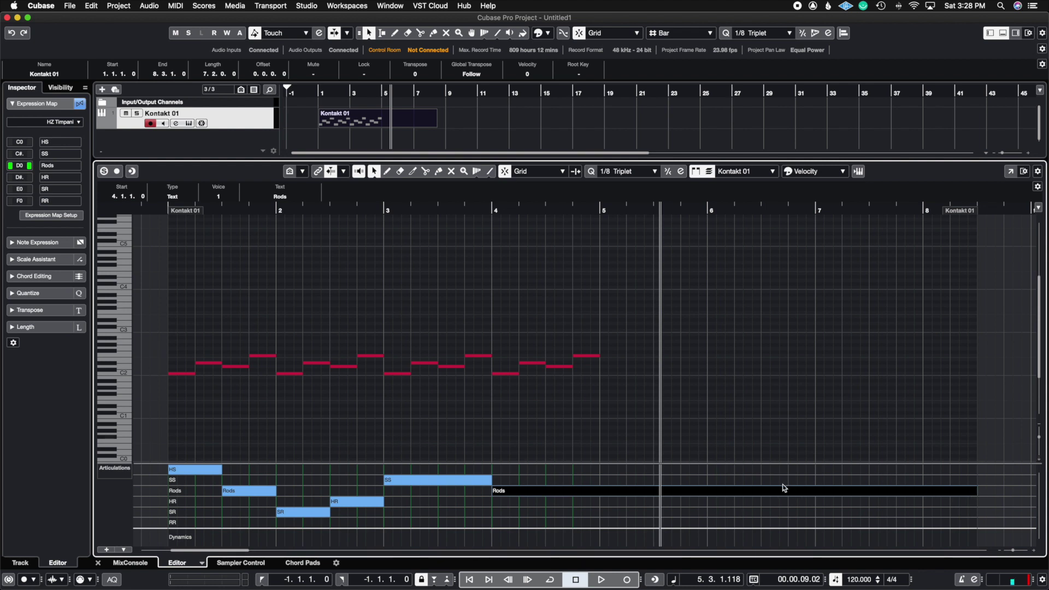
pyautogui.hscroll(-3, 221, 551)
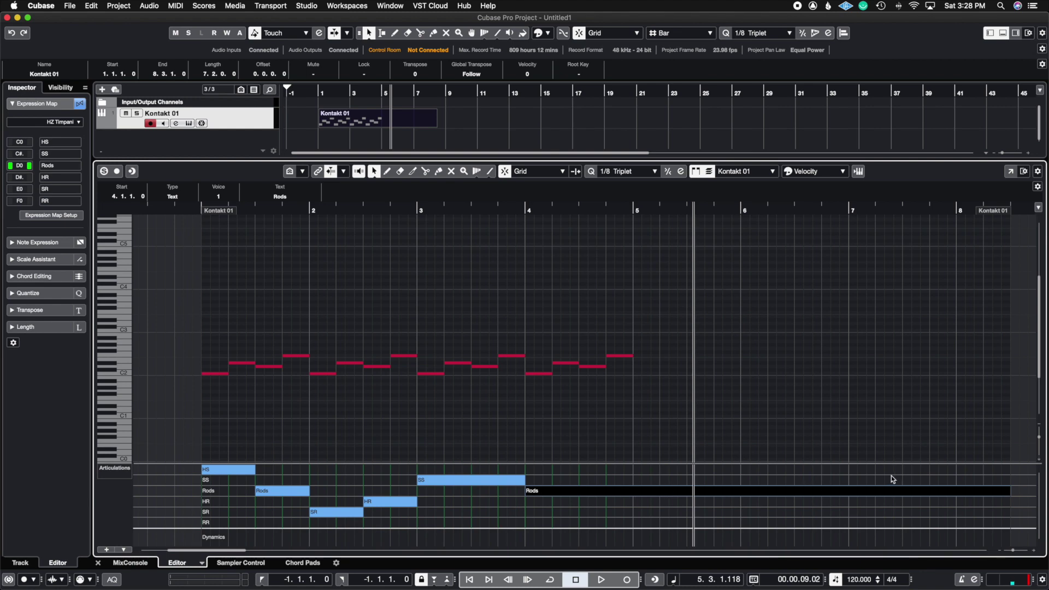
# Reopen the Kontakt window, check the active articulation with the playhead at 3.2 under SS and within HR in bar 2, and close the window
pyautogui.click(189, 123)
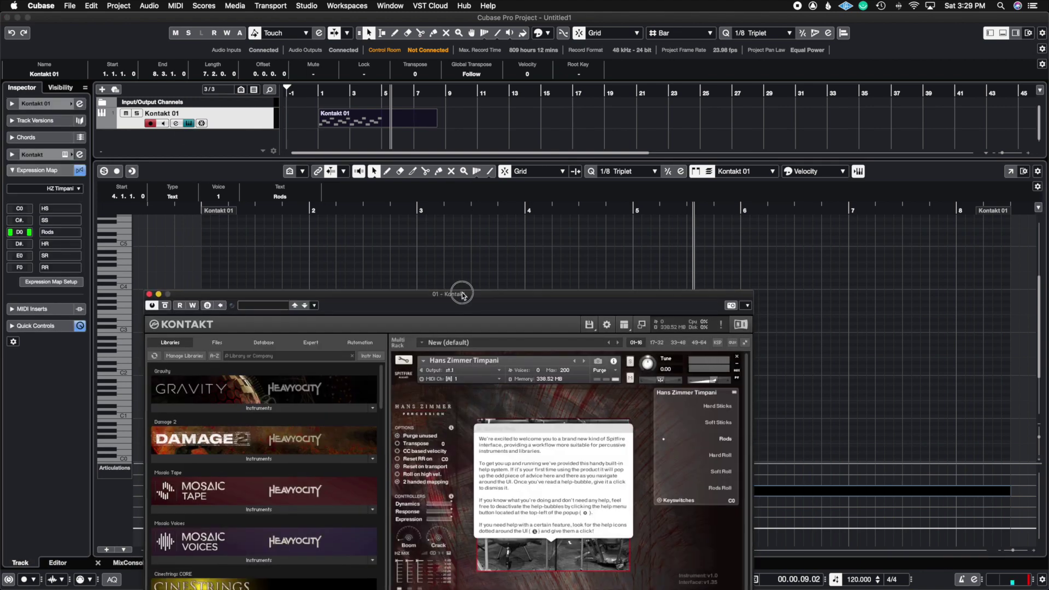
pyautogui.moveTo(461, 292); pyautogui.dragTo(820, 54)
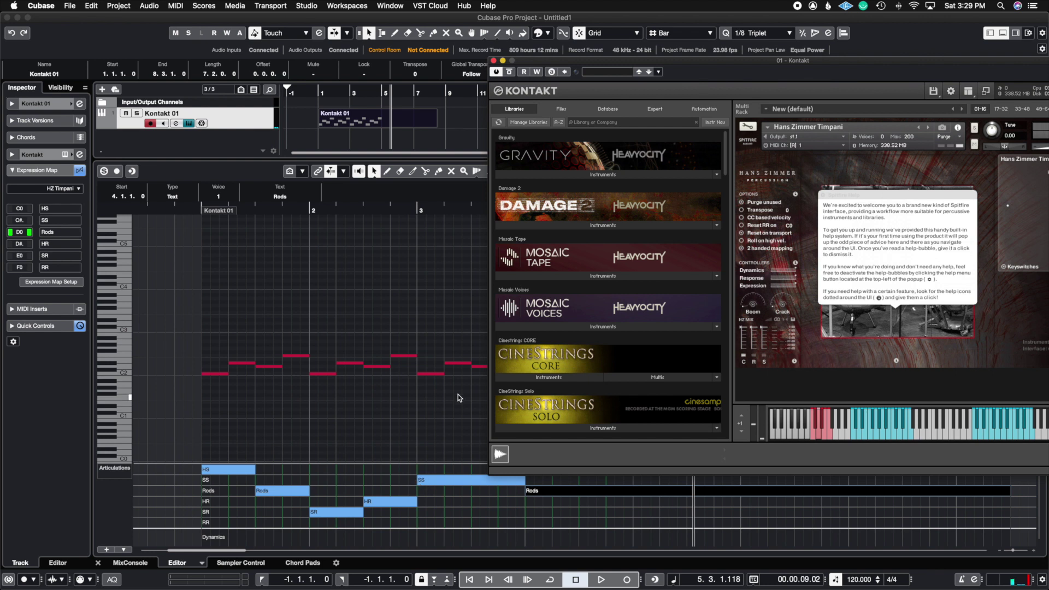
pyautogui.click(445, 211)
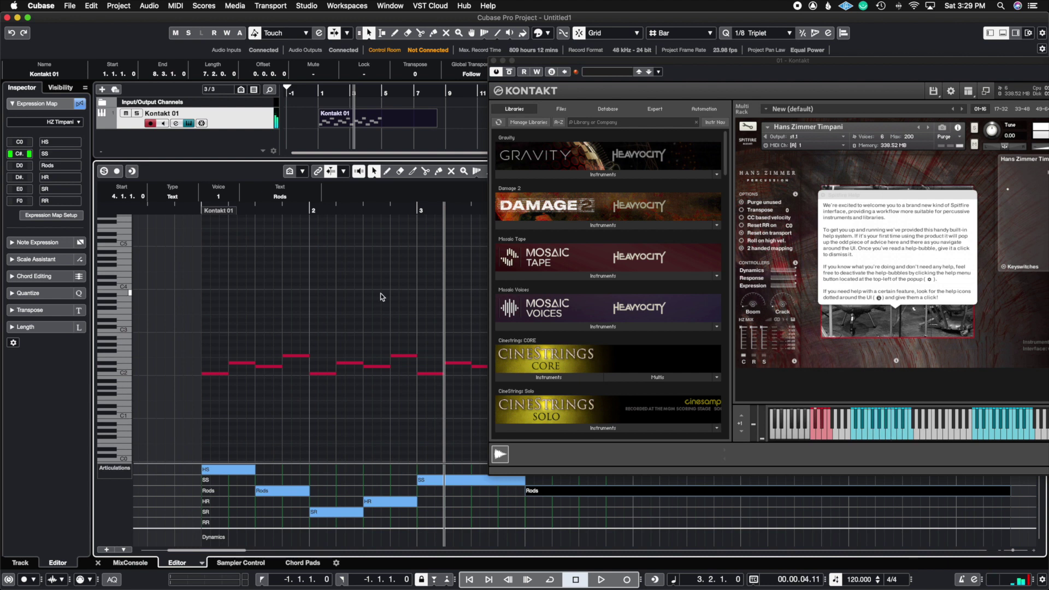
pyautogui.click(381, 211)
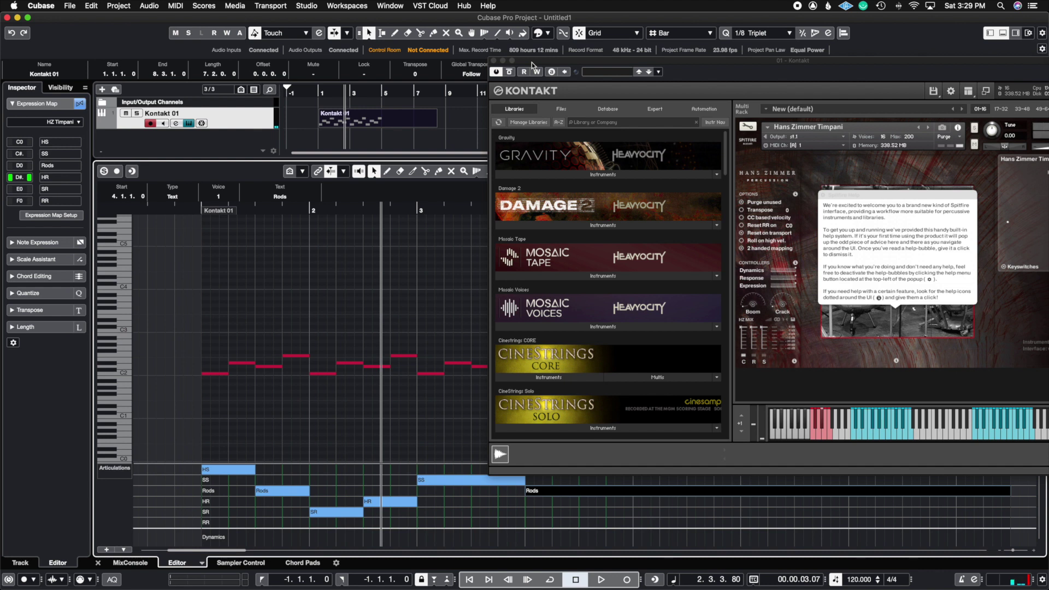
pyautogui.moveTo(532, 63); pyautogui.dragTo(501, 49)
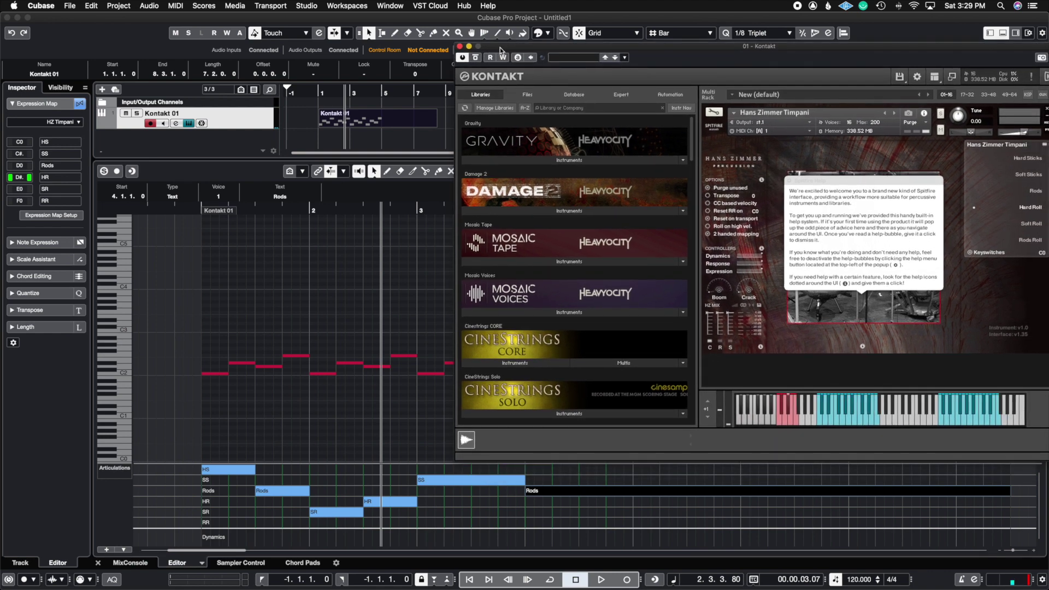
pyautogui.click(459, 46)
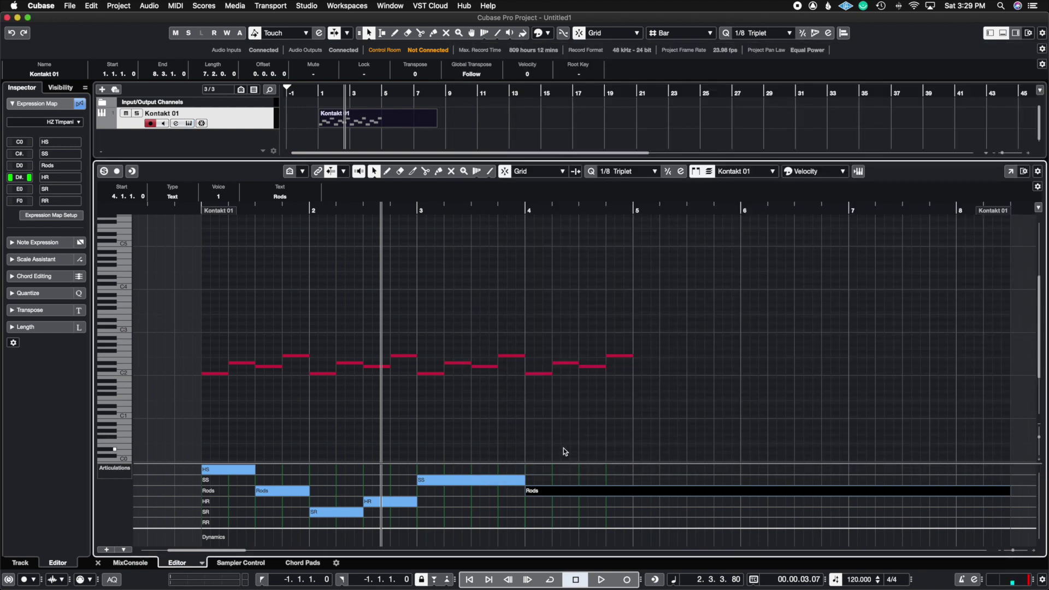